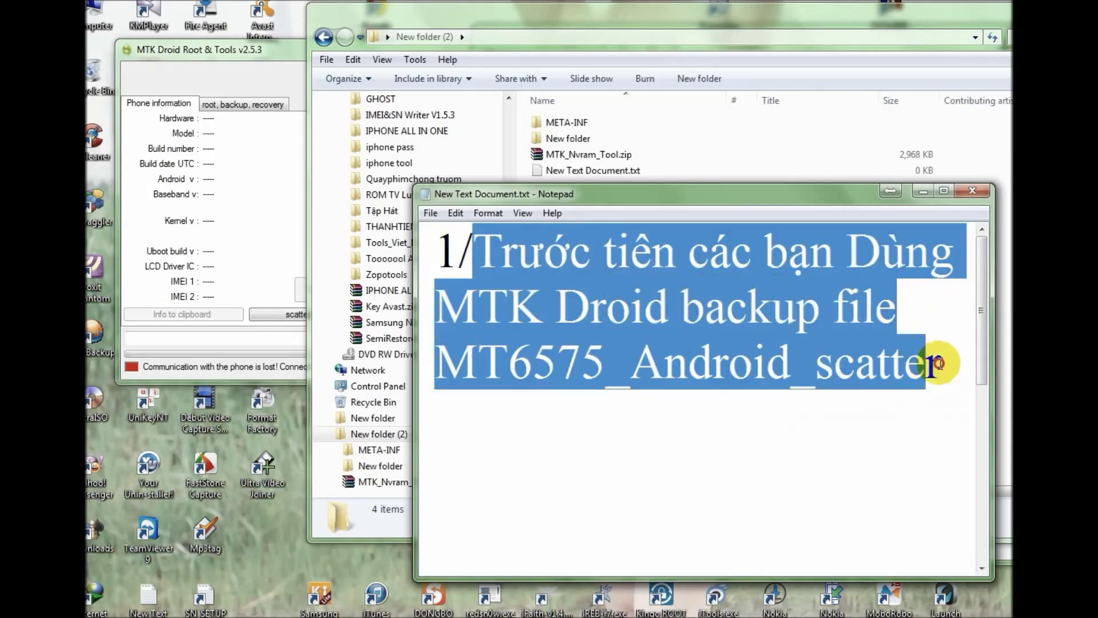
- Bring the disconnected MTK Droid Root & Tools window to the front and close it
click(917, 421)
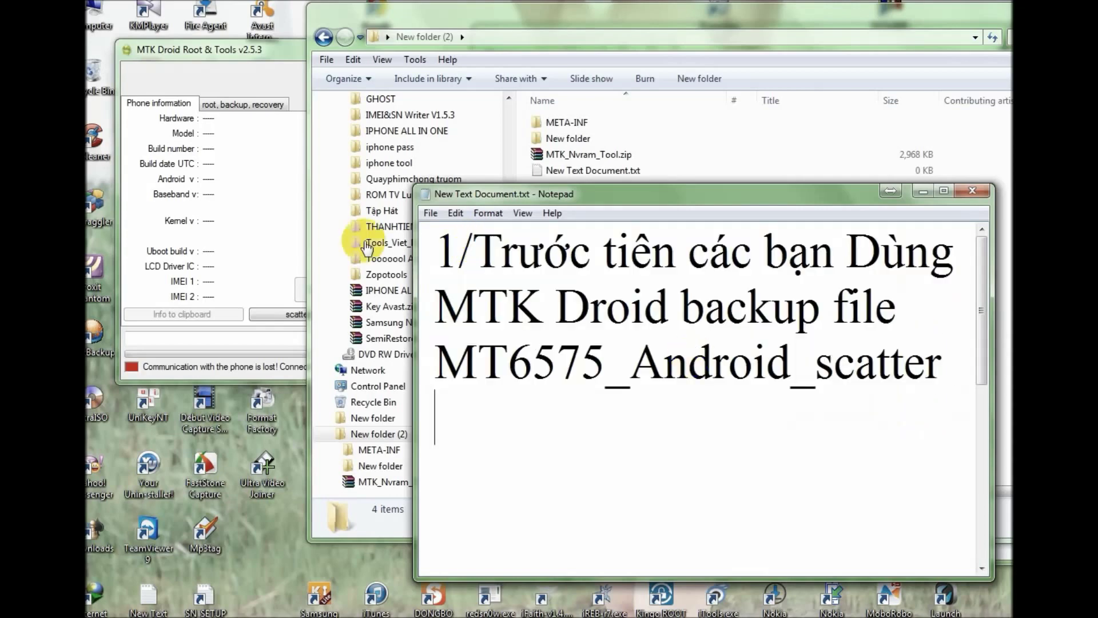
click(207, 70)
drag(265, 50, 273, 29)
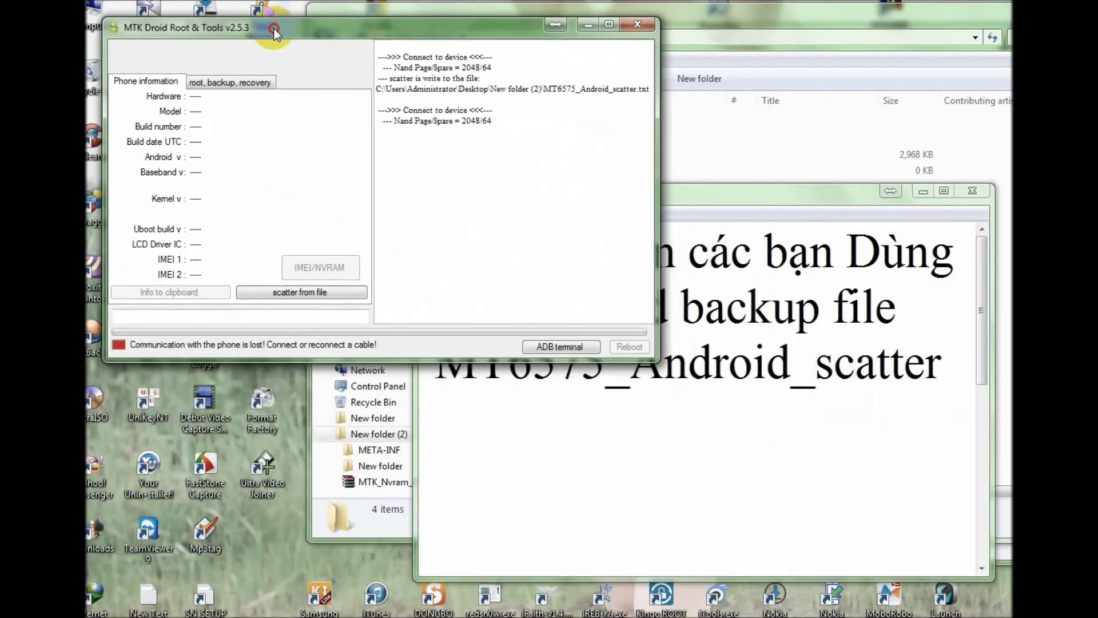
click(222, 78)
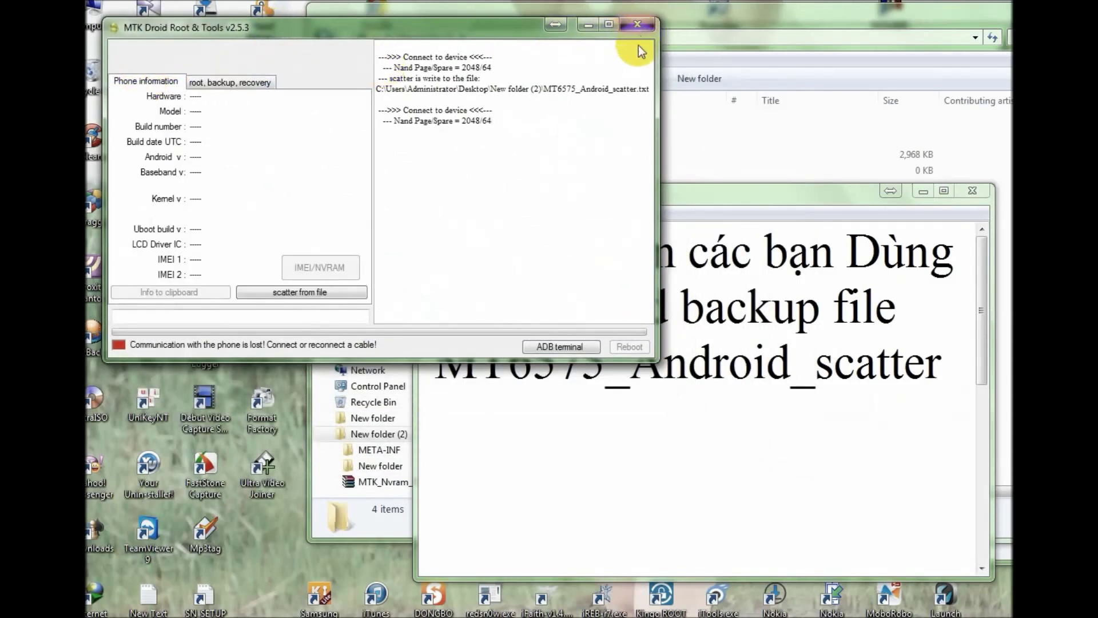
click(637, 25)
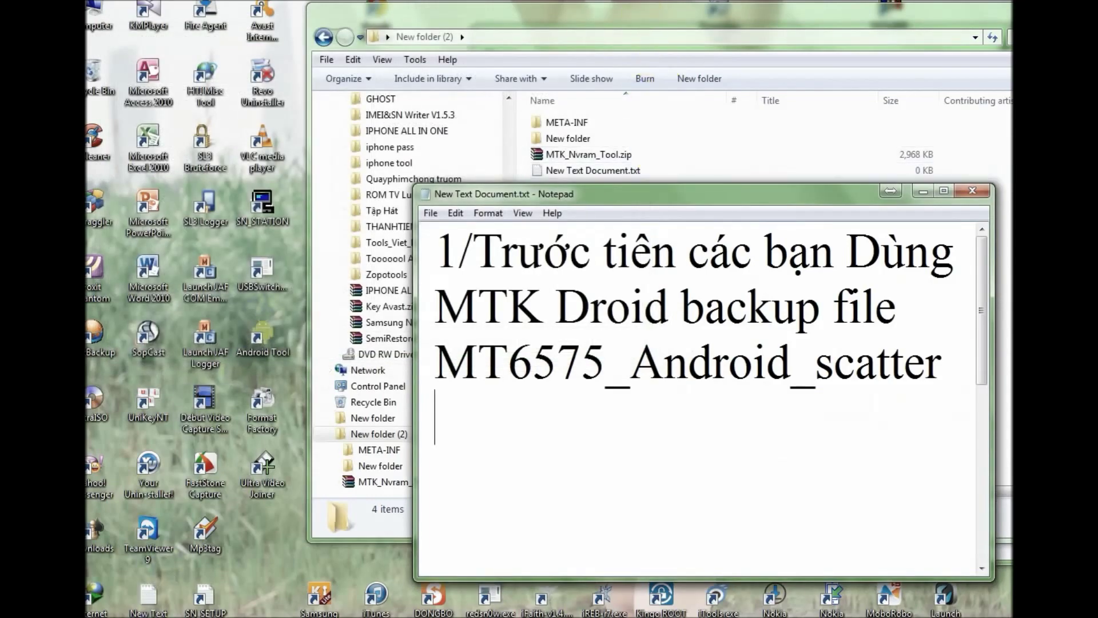
- In Windows Explorer, go to the imei folder inside Tool Imei _ Flash and launch MTKdroidTools.exe
click(337, 617)
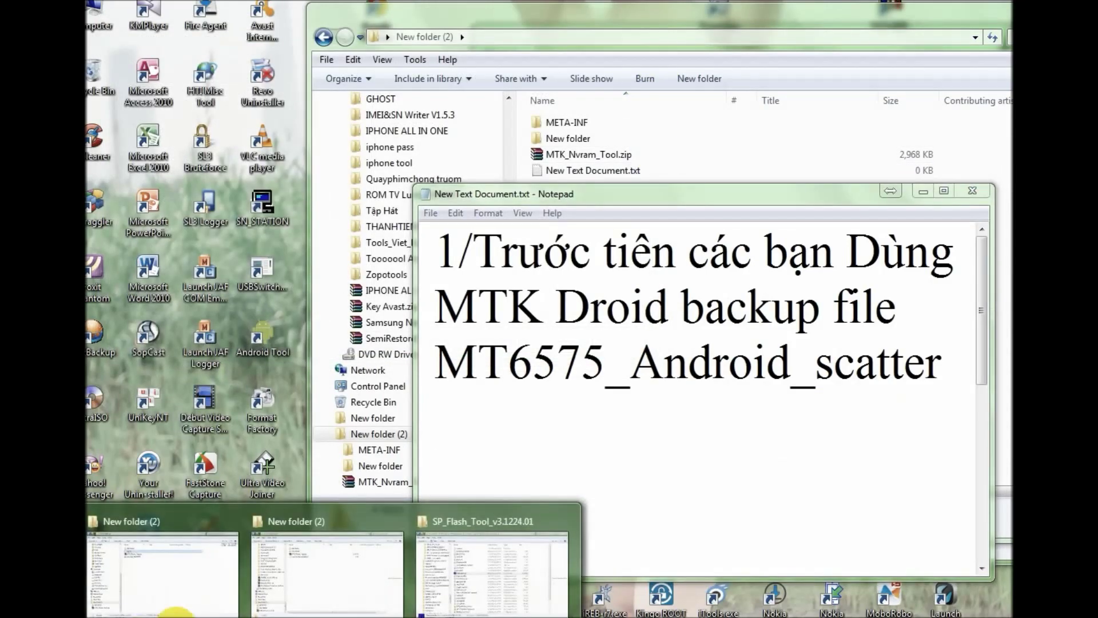
click(453, 552)
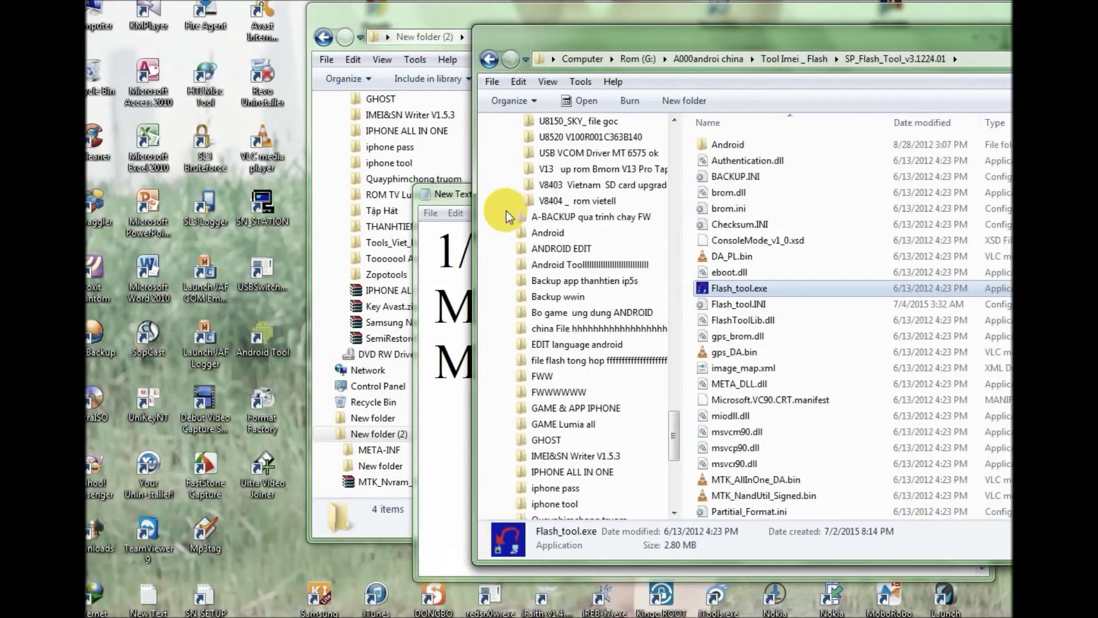
click(489, 60)
click(737, 146)
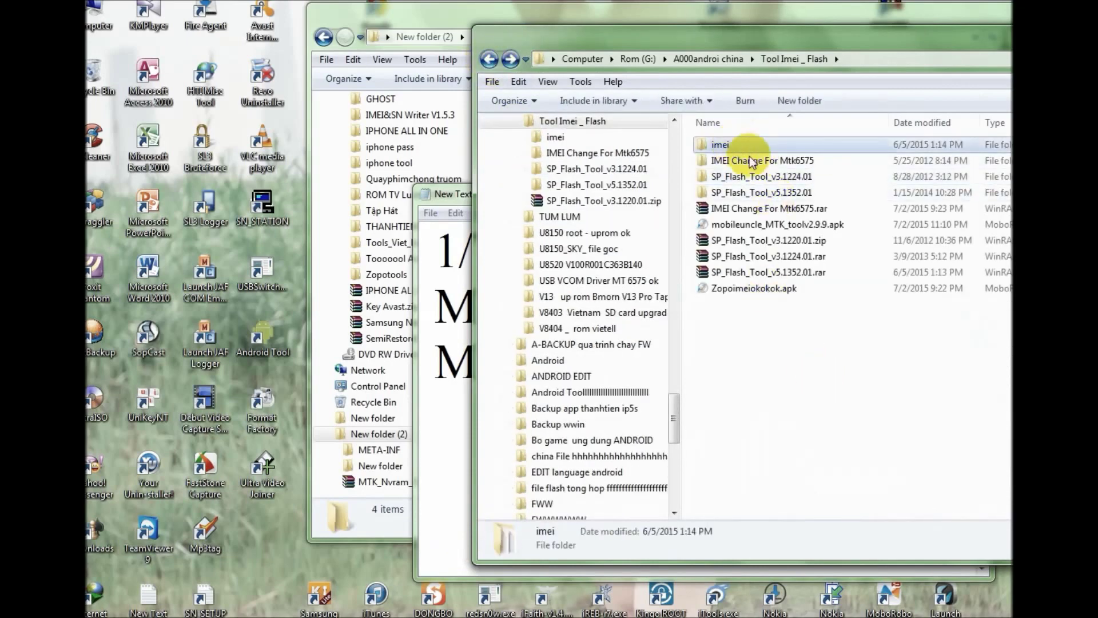
double_click(742, 145)
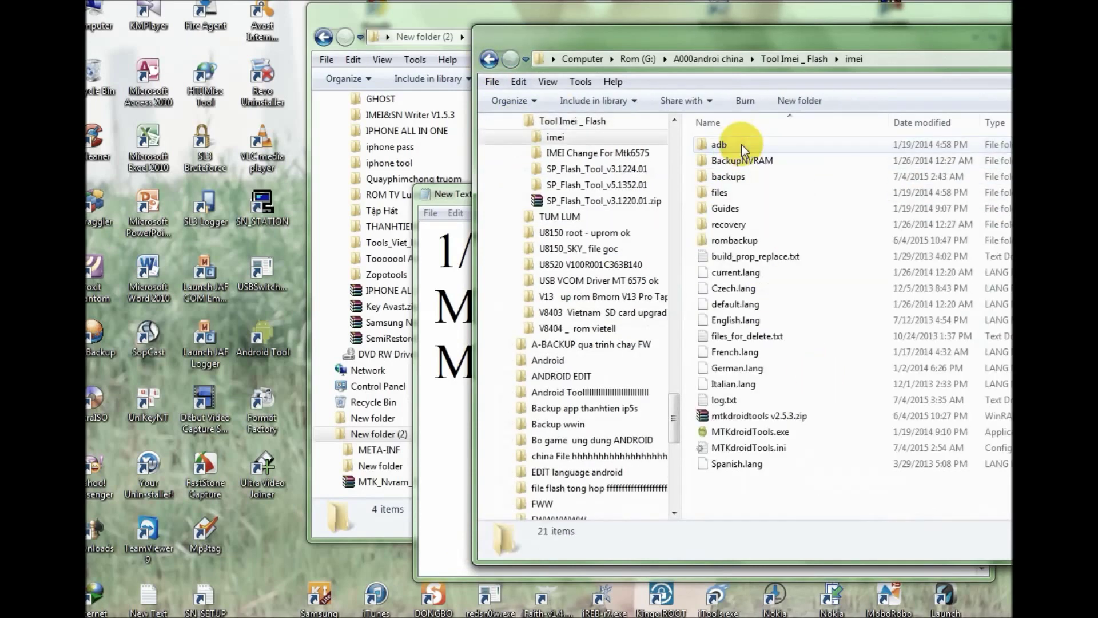
click(784, 416)
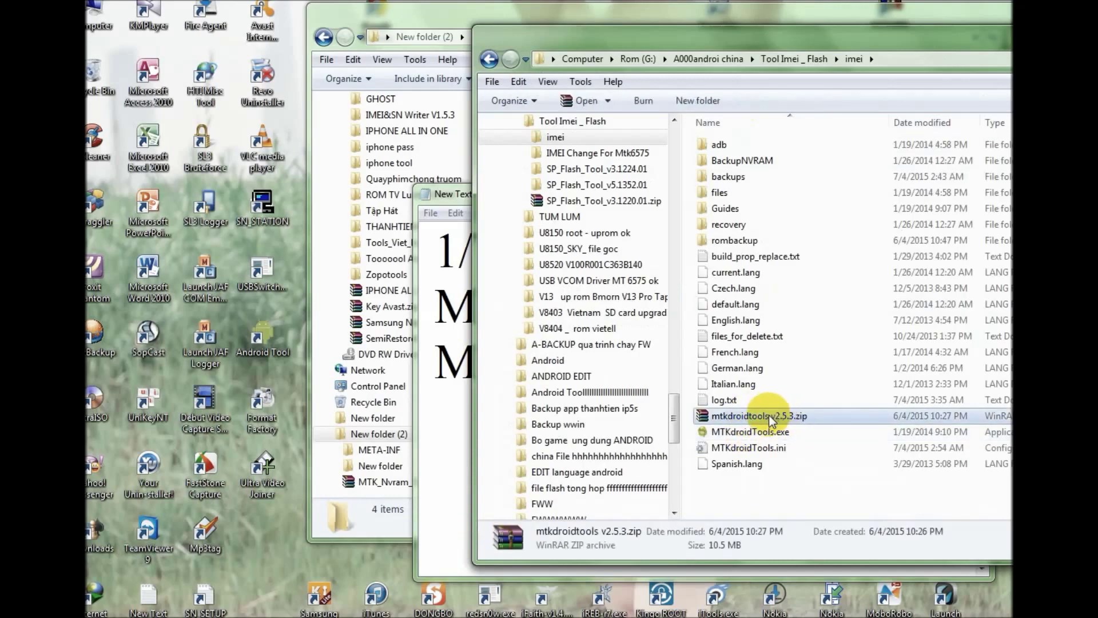
double_click(731, 431)
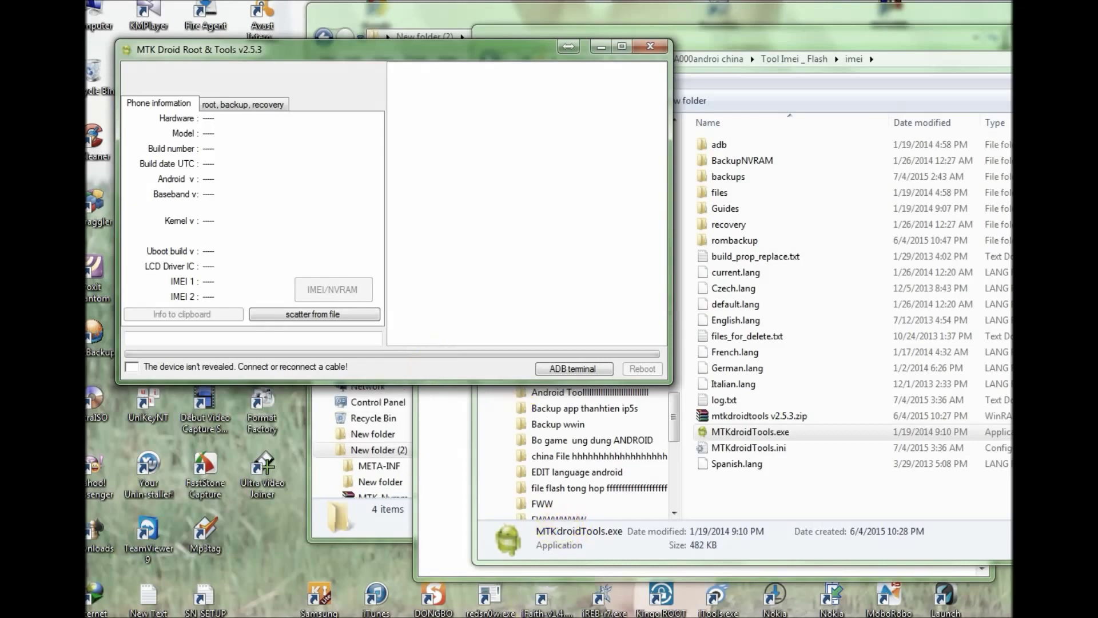
- Create a scatter file from the connected phone's blocks map and save it as MT6575_Android_scatter.txt in New folder (2)
click(560, 570)
drag(438, 362, 959, 363)
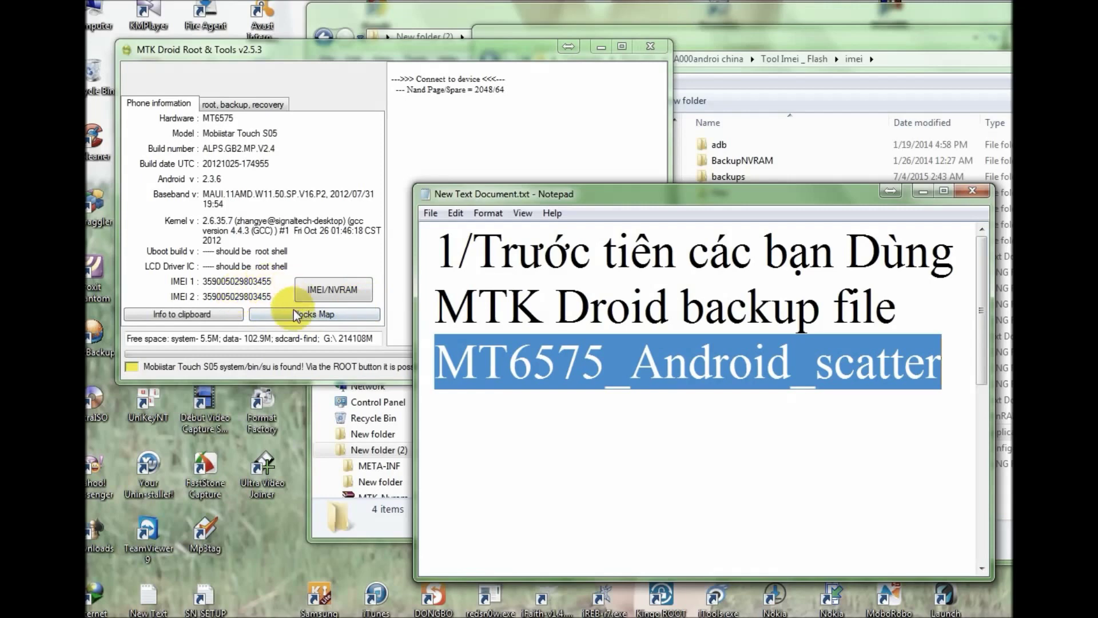
click(344, 313)
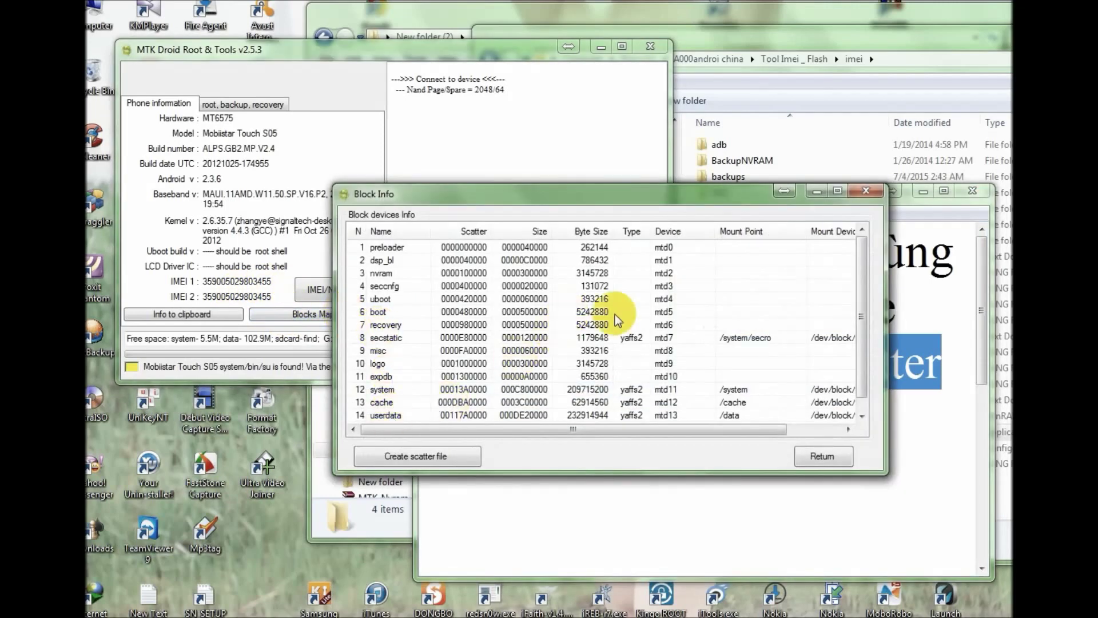
drag(867, 296, 851, 264)
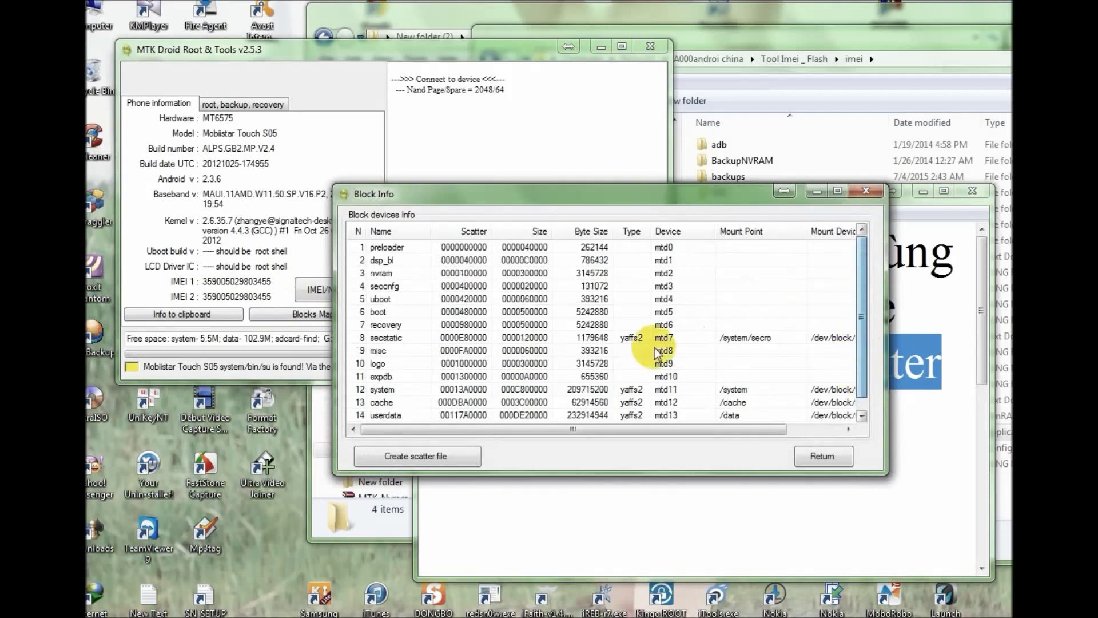
click(424, 457)
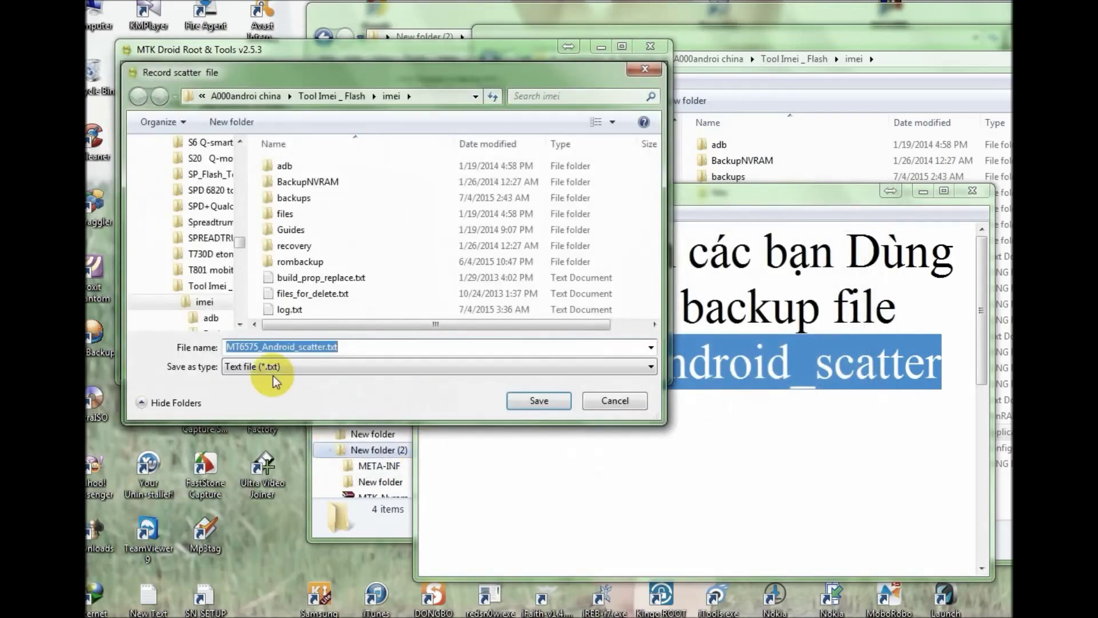
drag(240, 240, 239, 312)
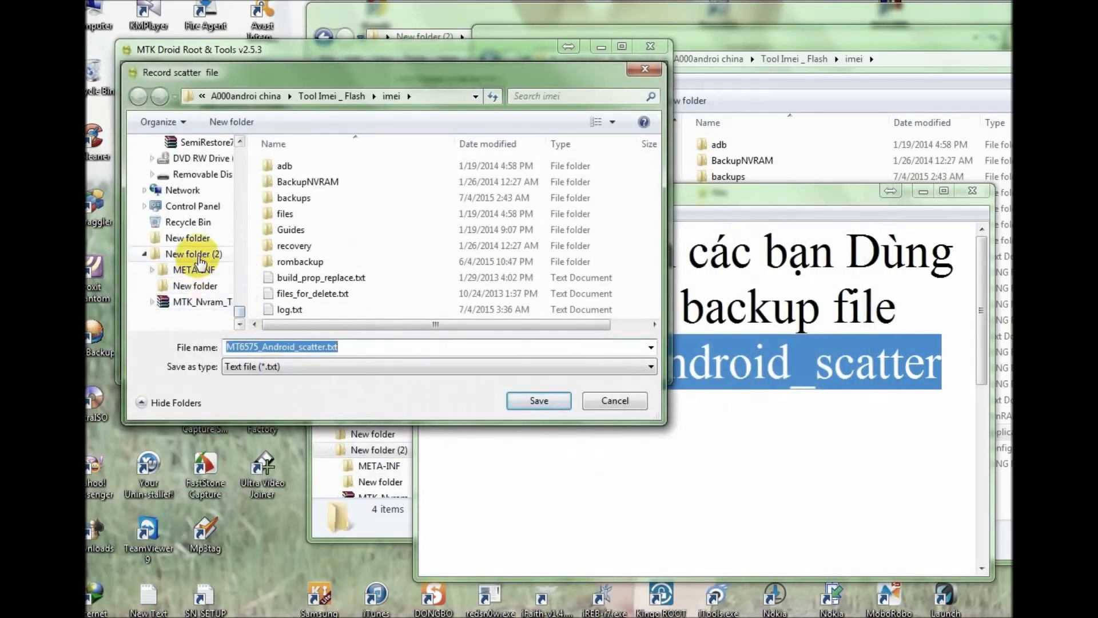
click(199, 257)
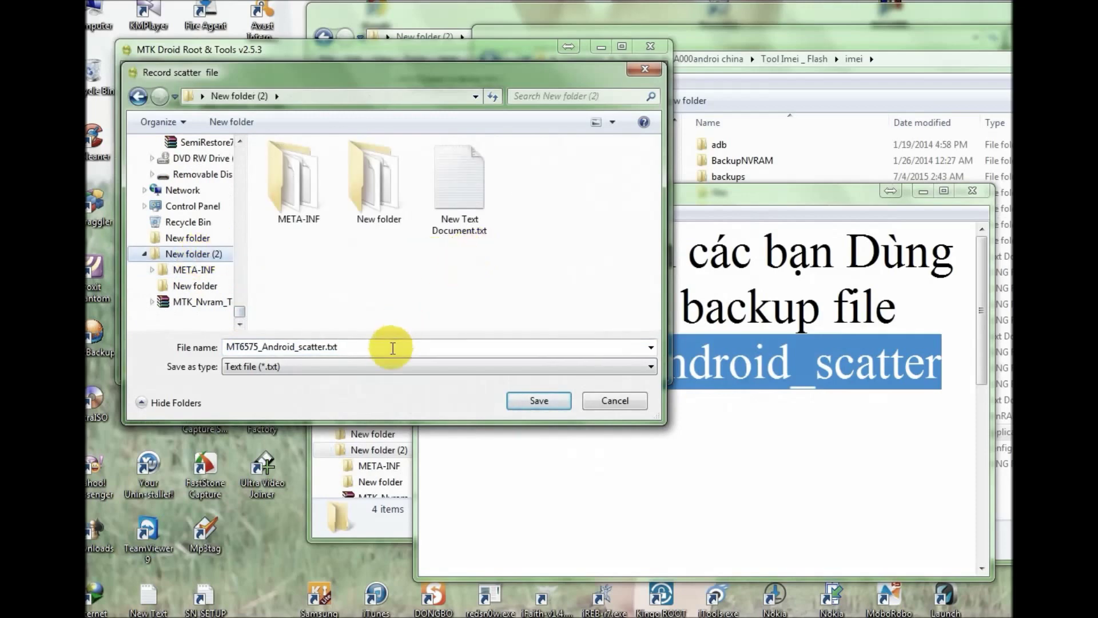
click(533, 400)
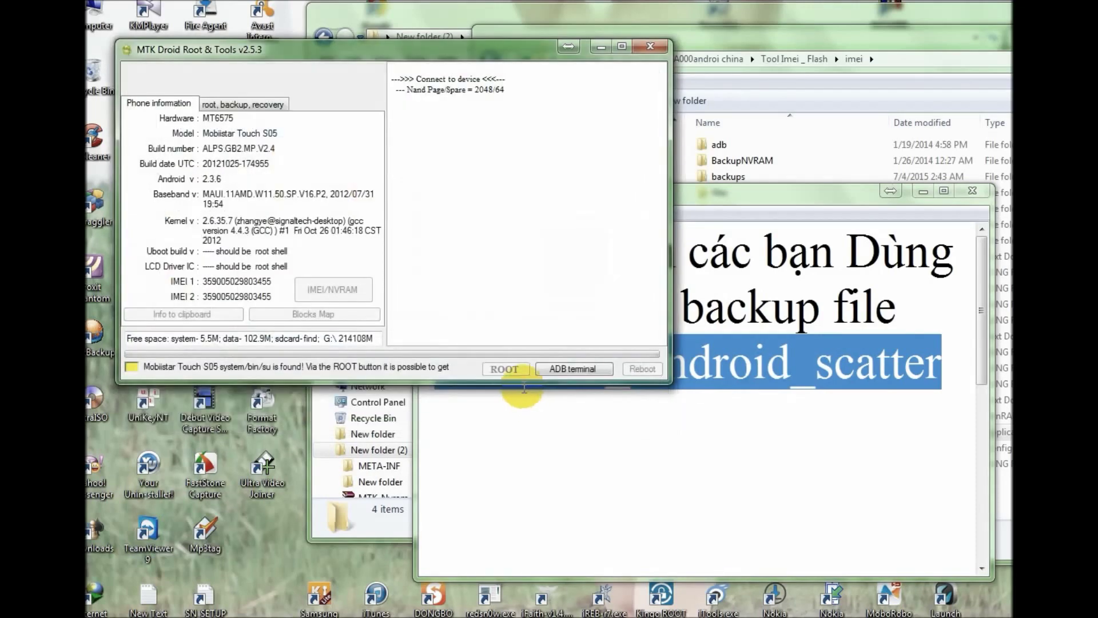
- In the Notepad notes, add the line "Rồi tắt máy chuẩn bị backup Rom" below the MT6575_Android_scatter line
click(957, 369)
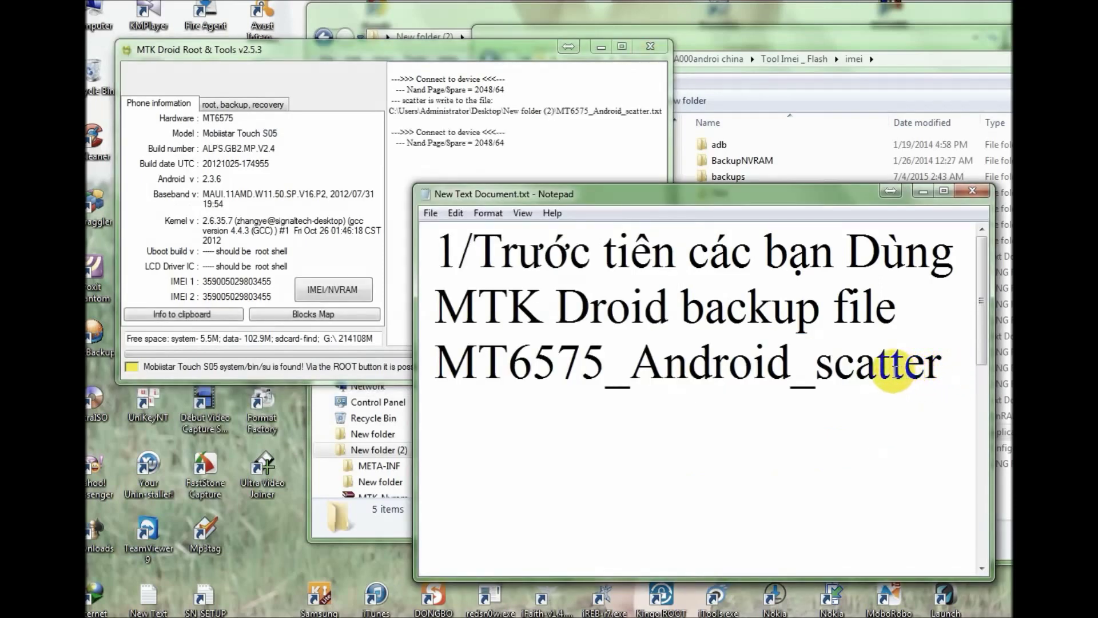
text(Rồi )
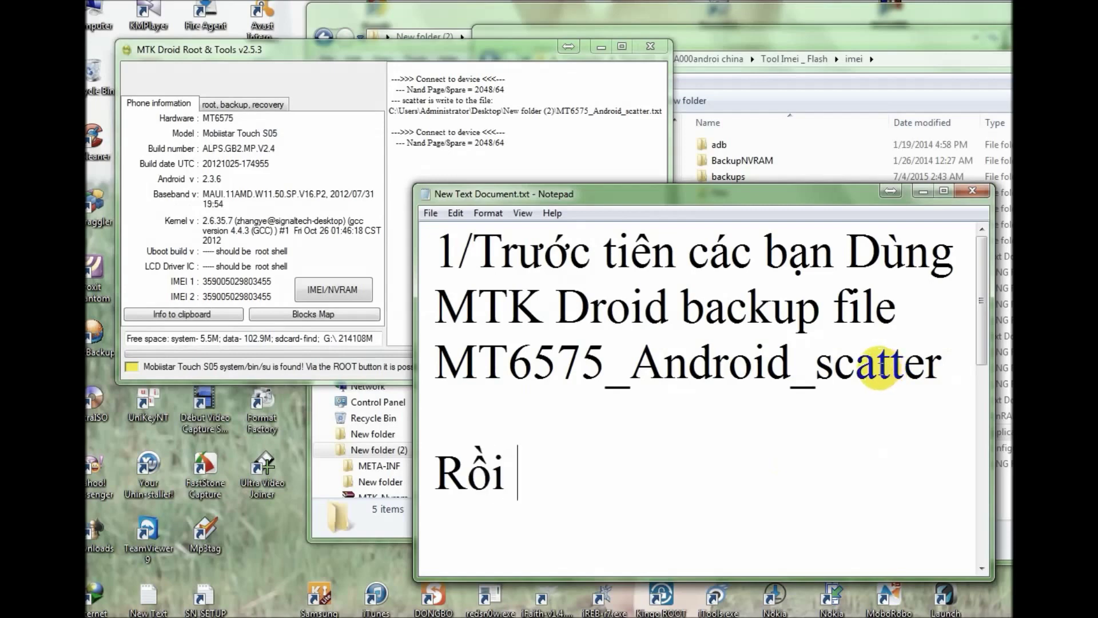
text(tat máy)
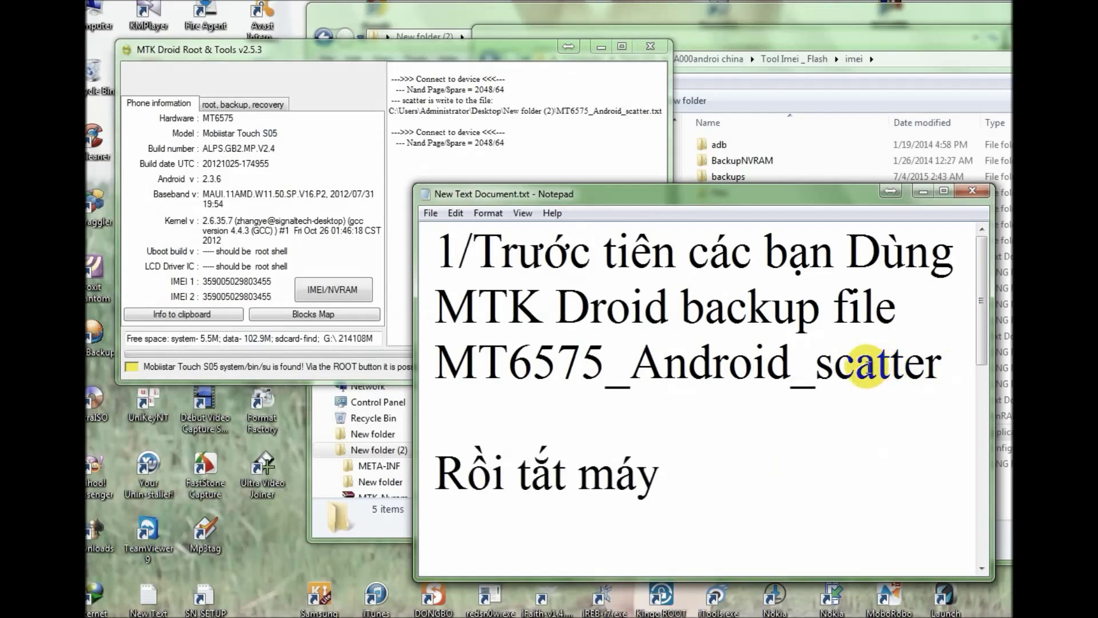
text( chuẩn b)
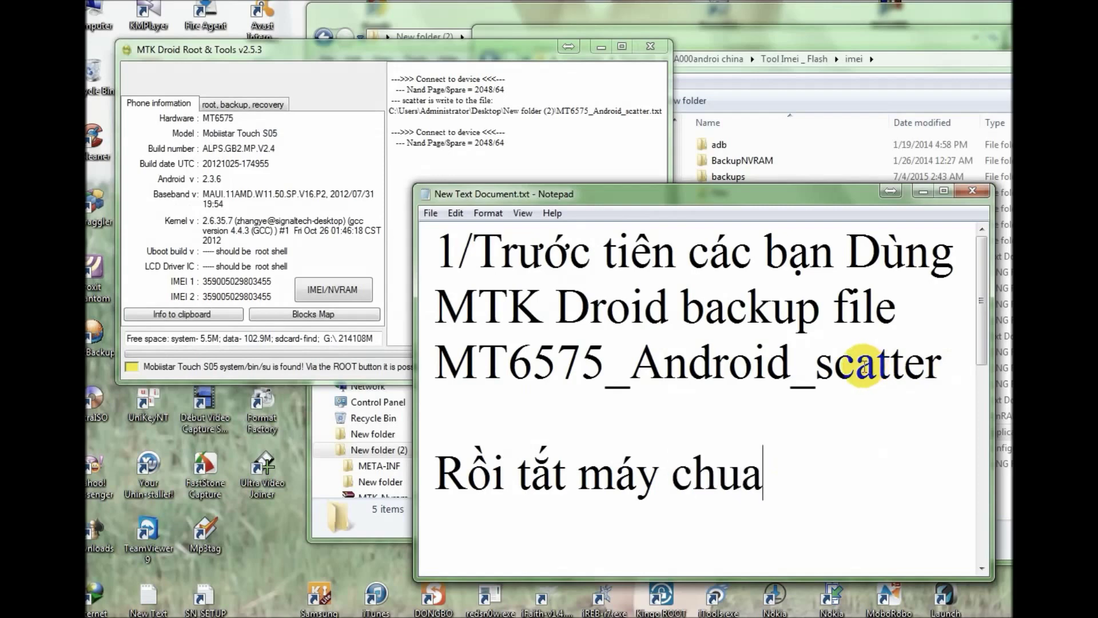
text(ị)
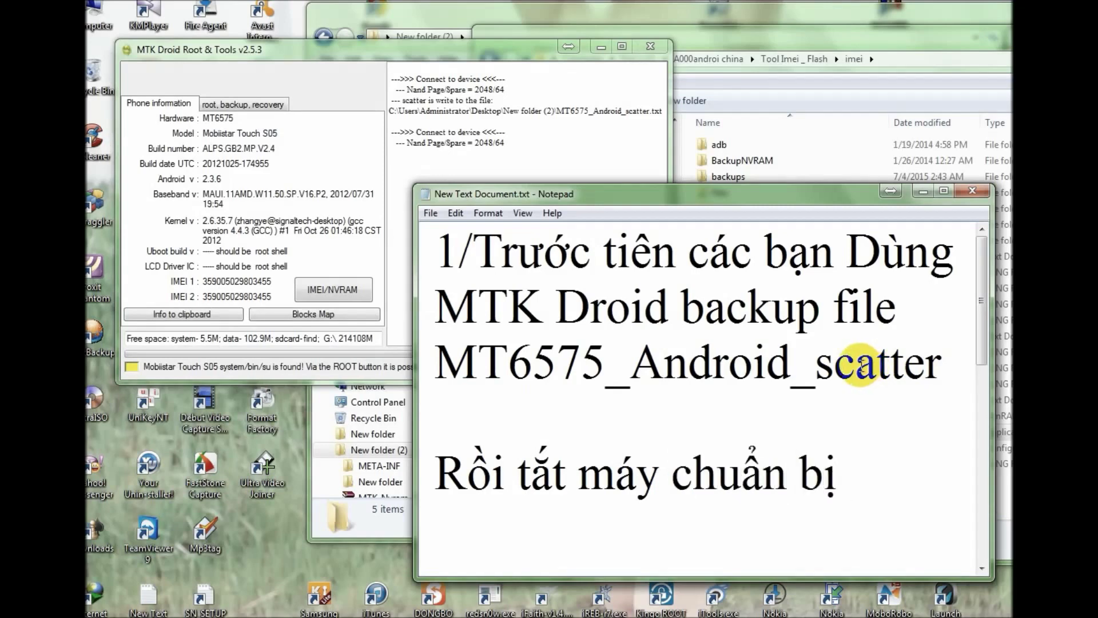
text( backup)
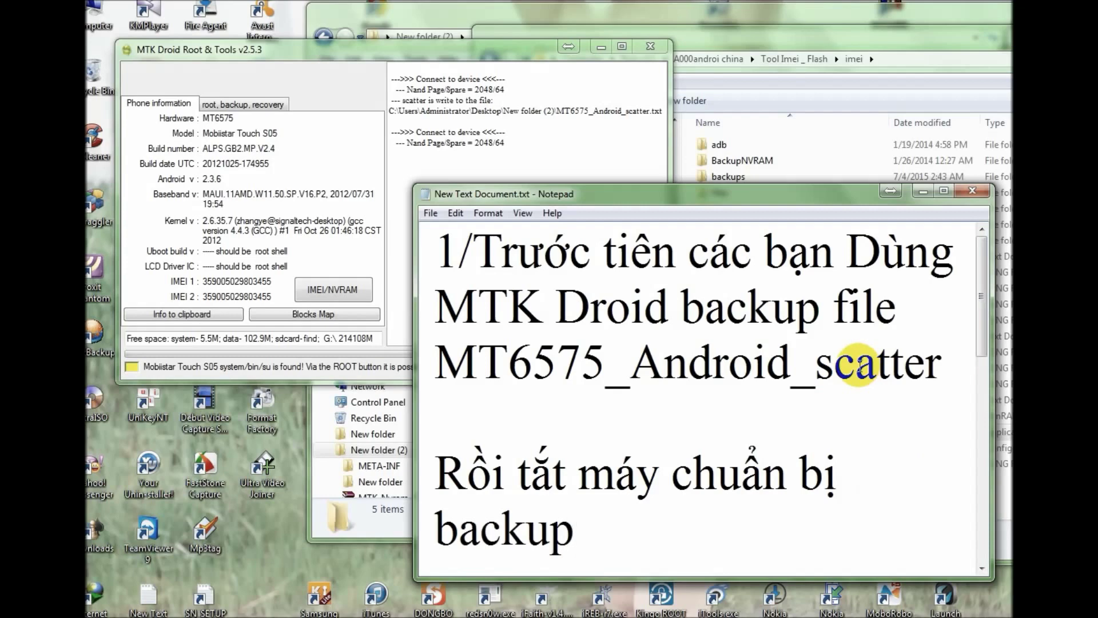
text( Rom)
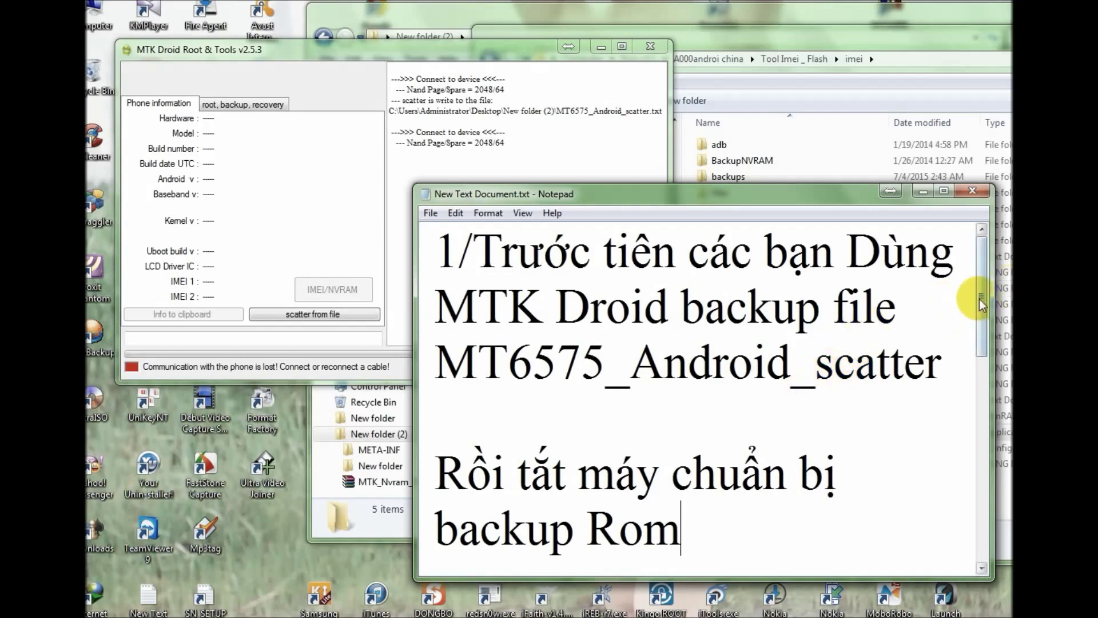
- Highlight note 2 about the Flashtool backup, then launch Flash_tool.exe from the SP_Flash_Tool_v3.1224.01 folder and reposition its window
drag(981, 305, 608, 368)
drag(436, 306, 671, 358)
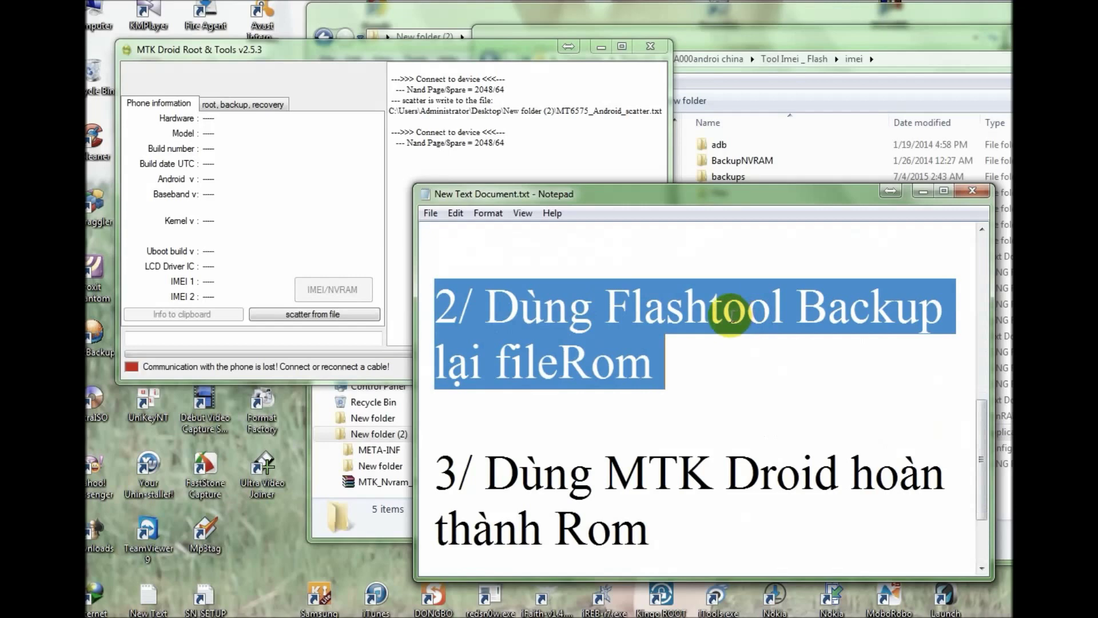
click(758, 47)
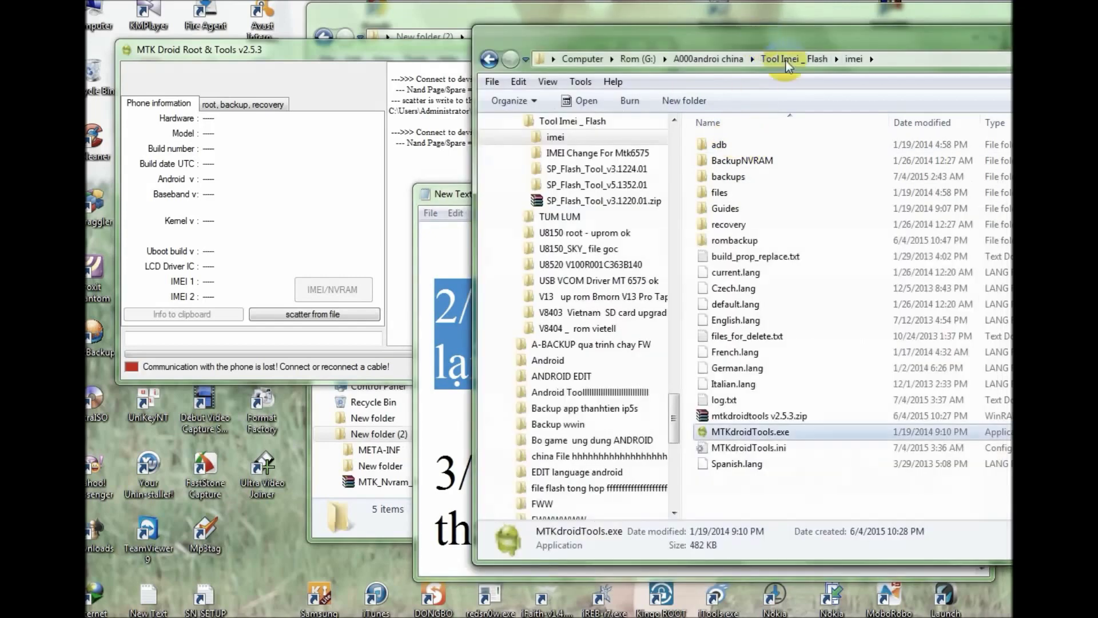
click(489, 59)
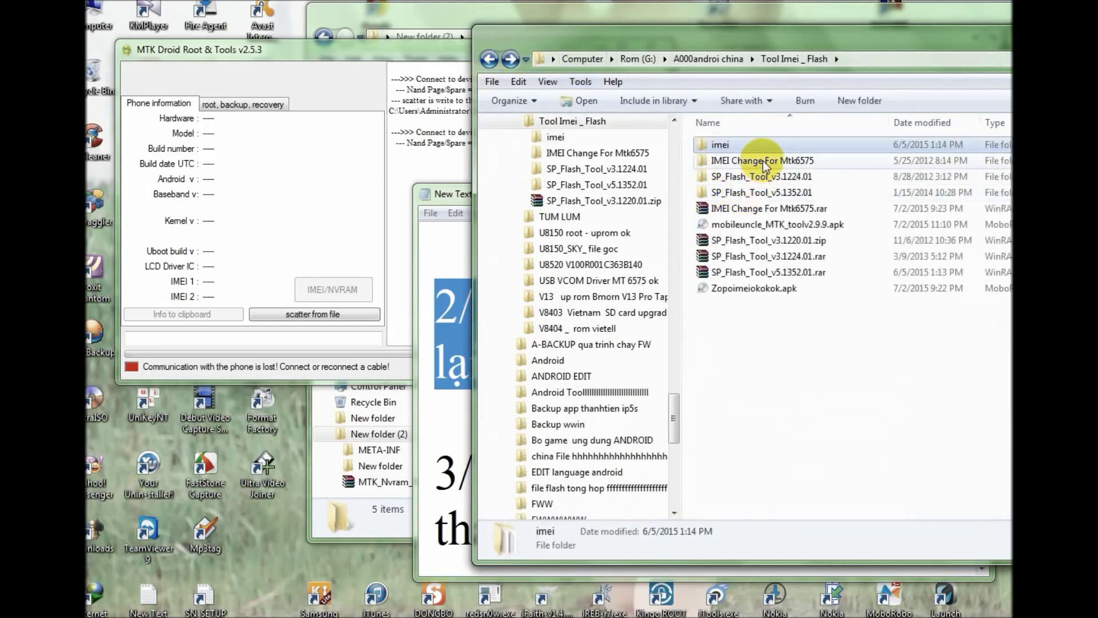
double_click(771, 176)
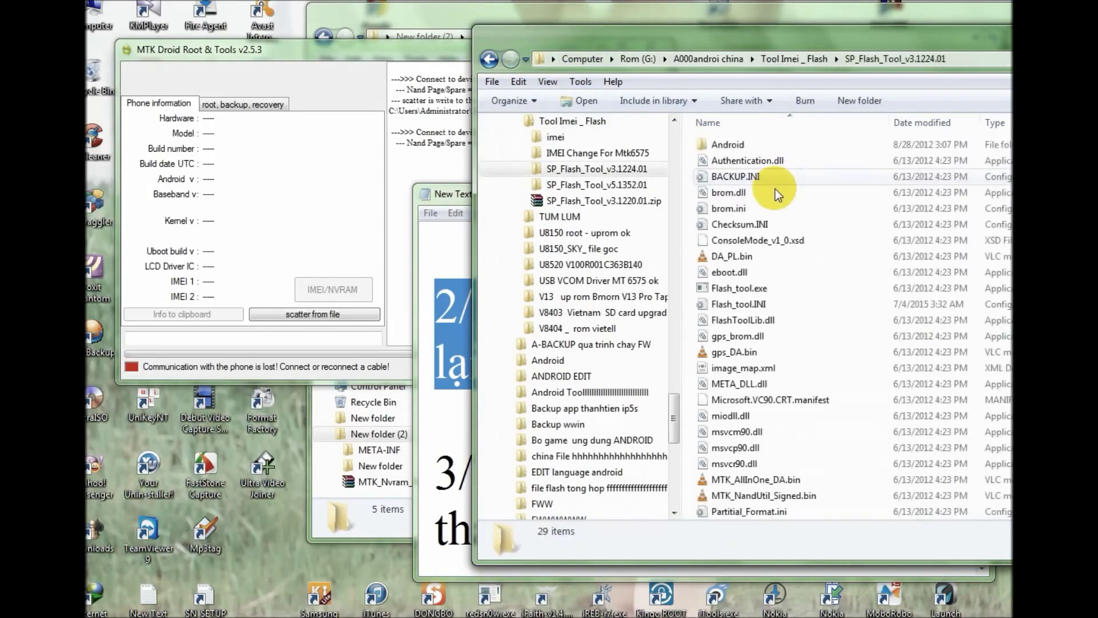
double_click(739, 288)
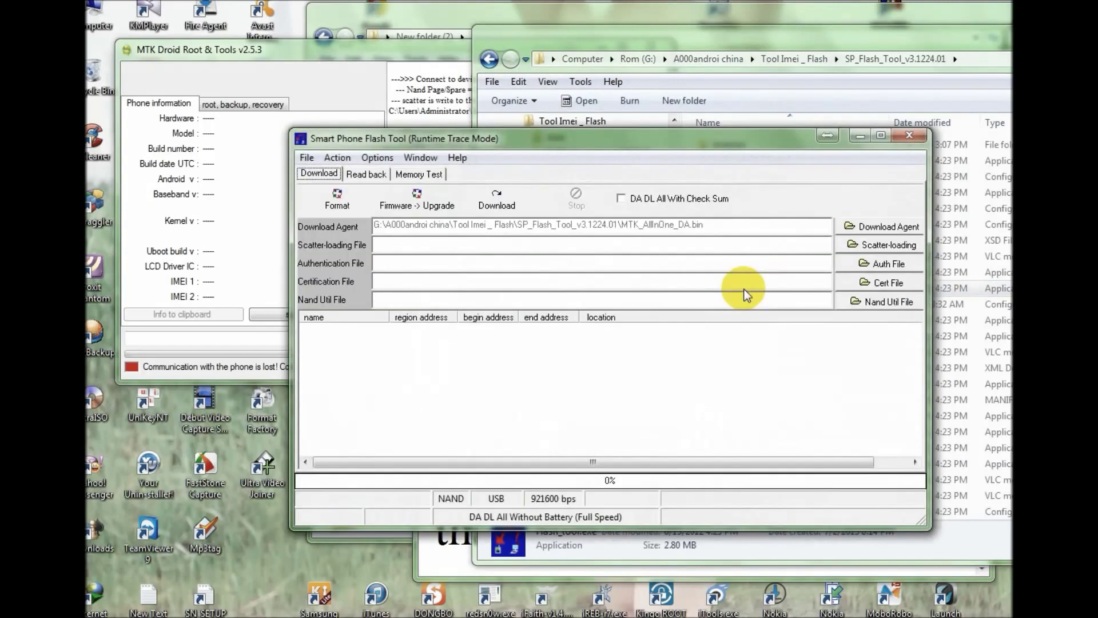
drag(648, 142, 531, 86)
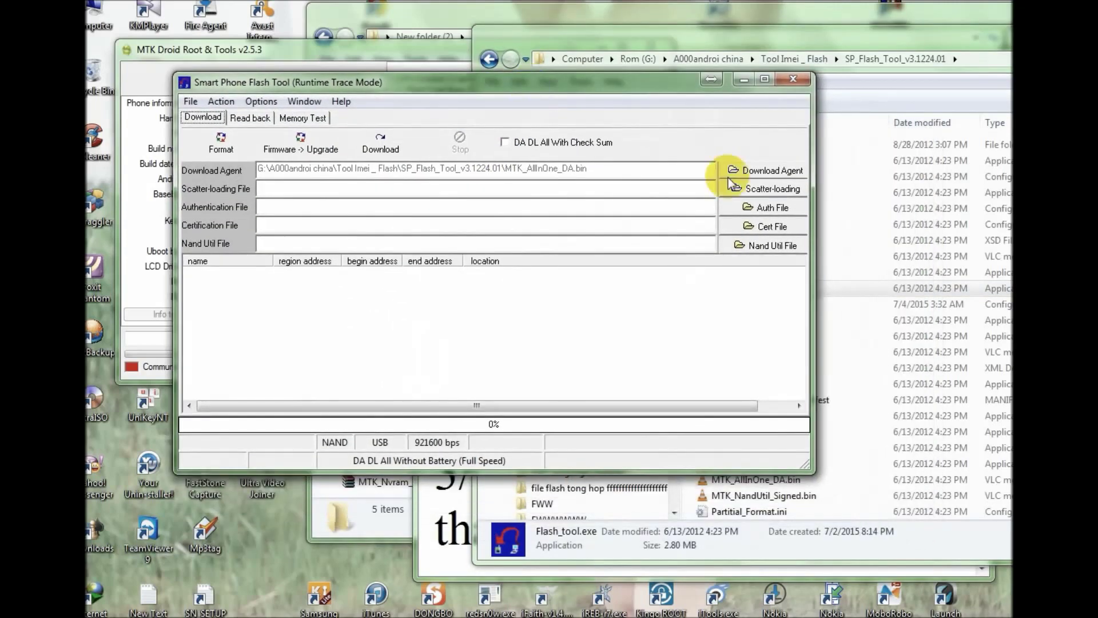
- Load MT6575_Android_scatter.txt from New folder (2) as the scatter-loading file
click(760, 187)
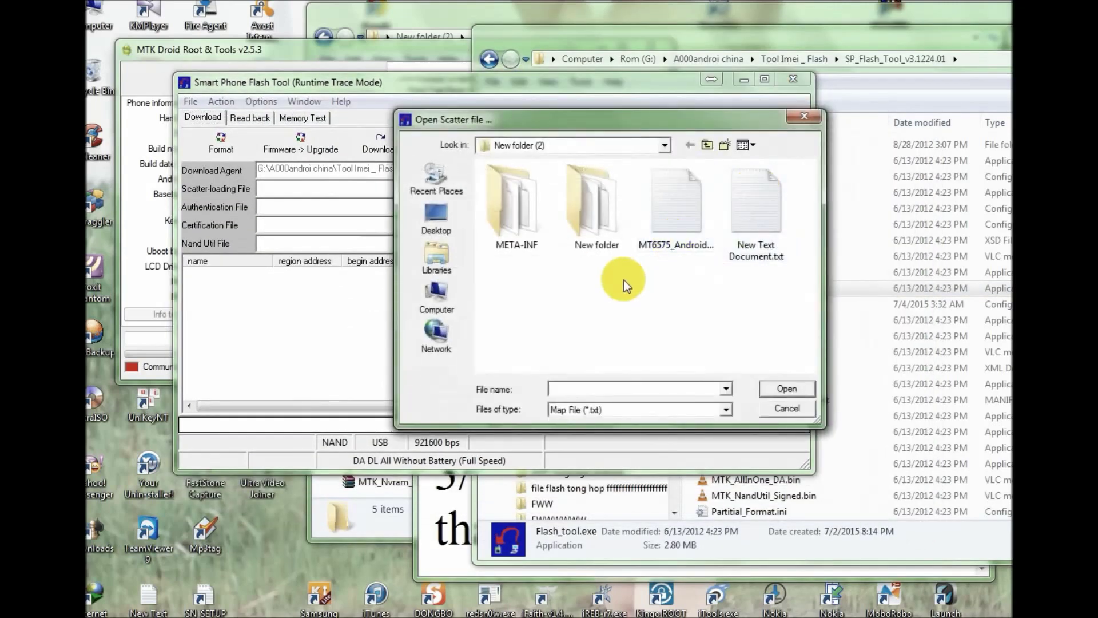
click(595, 142)
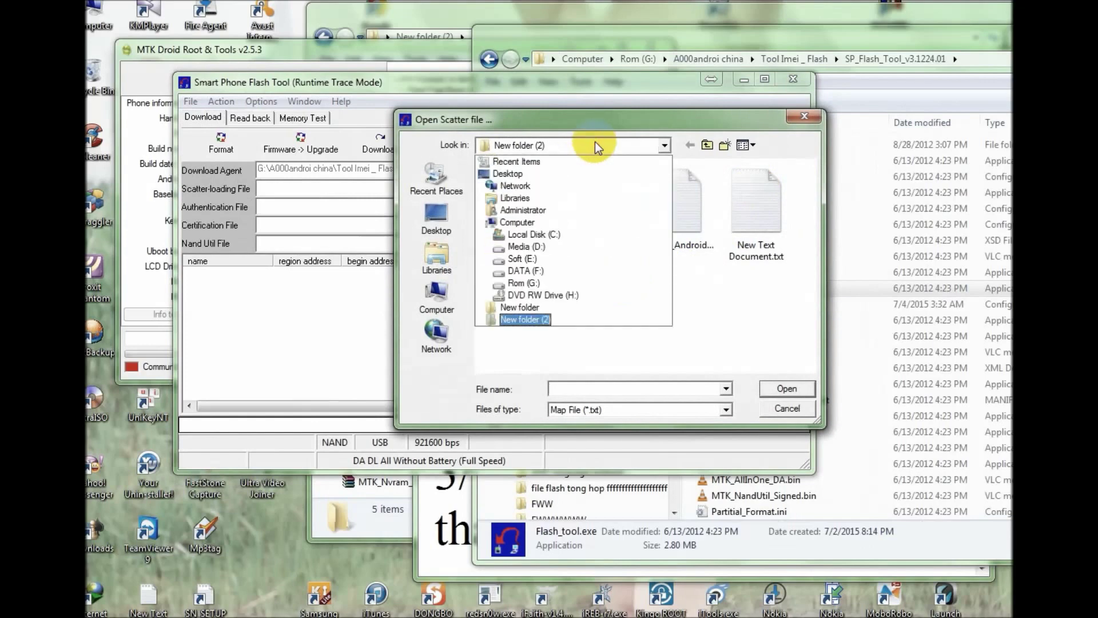
click(541, 319)
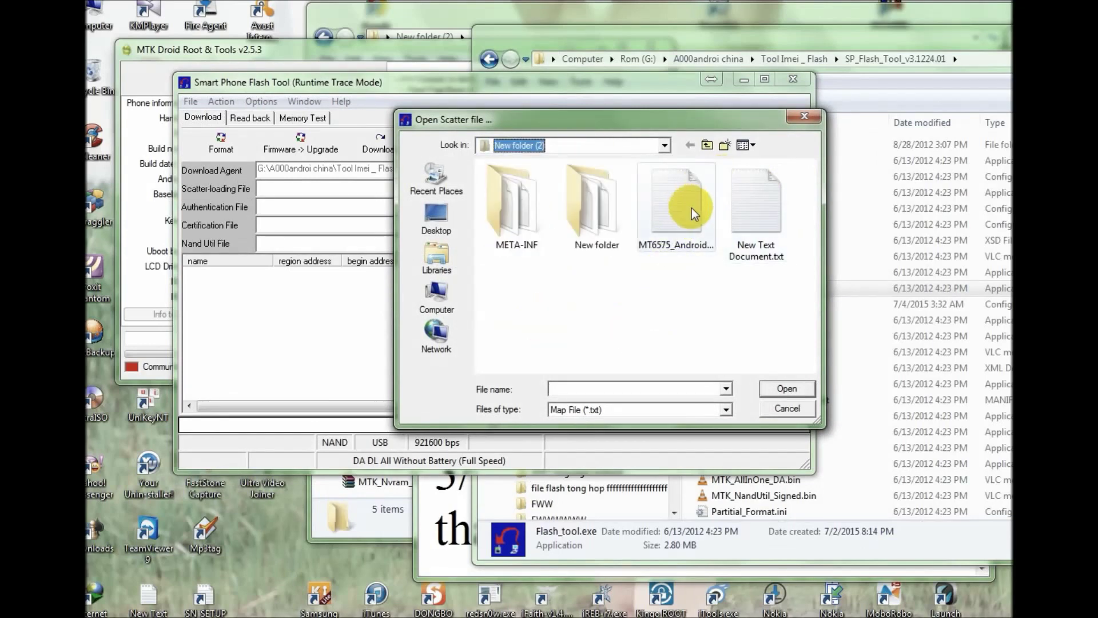
click(749, 147)
click(769, 248)
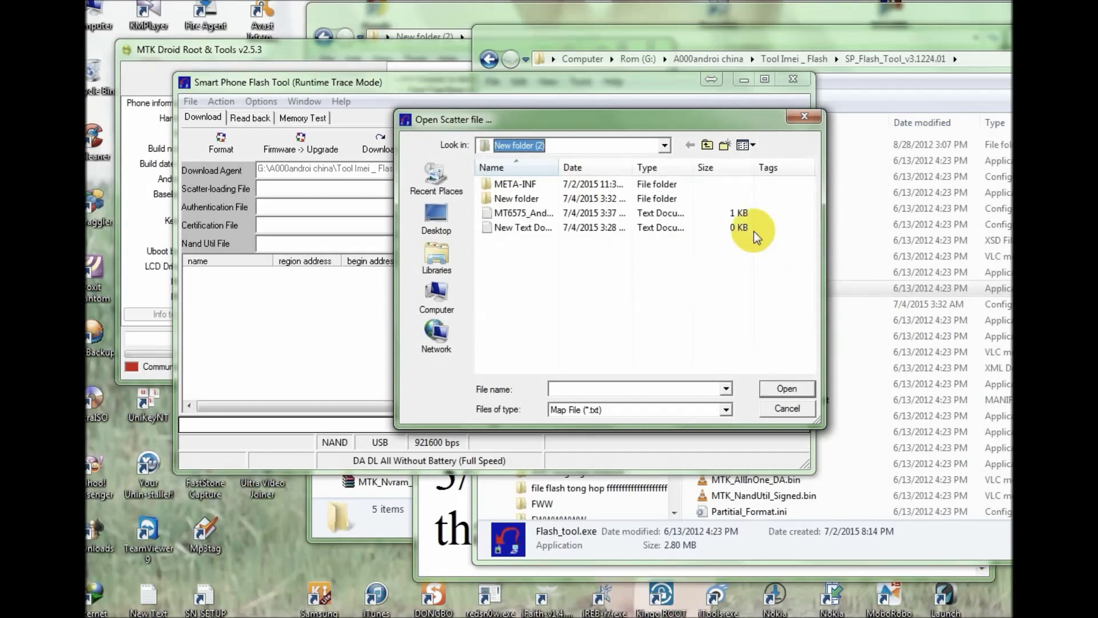
drag(559, 167, 667, 167)
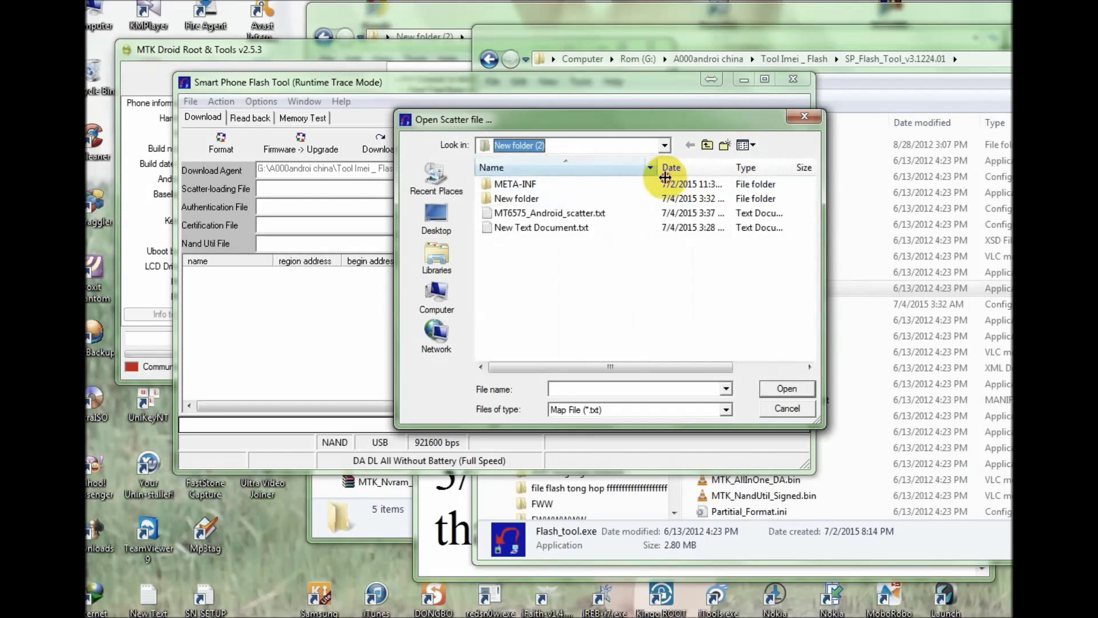
click(606, 218)
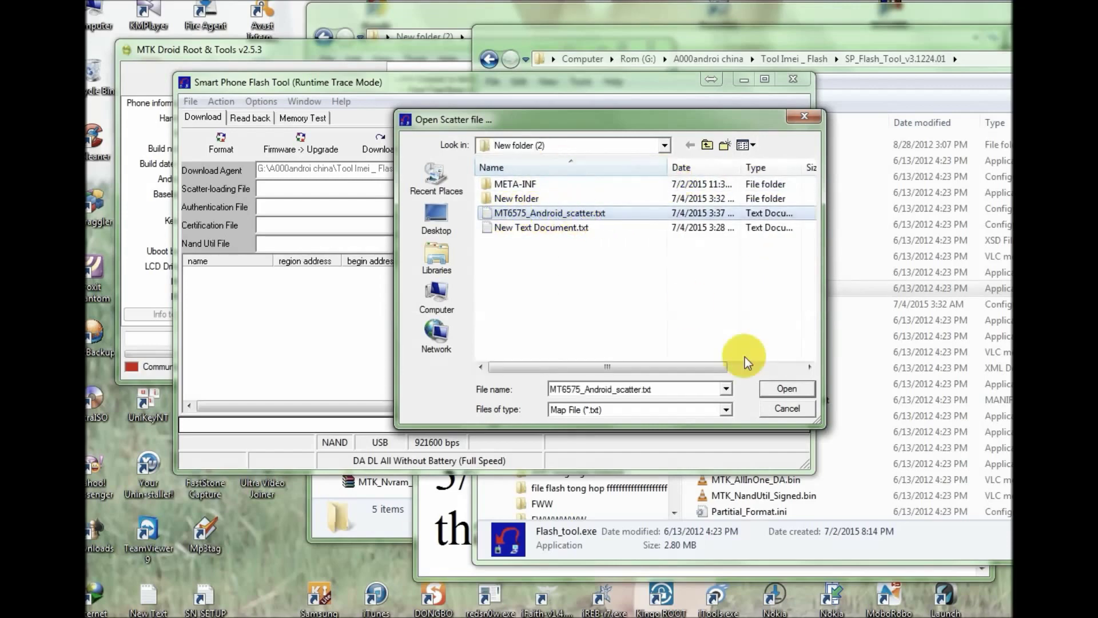
click(787, 389)
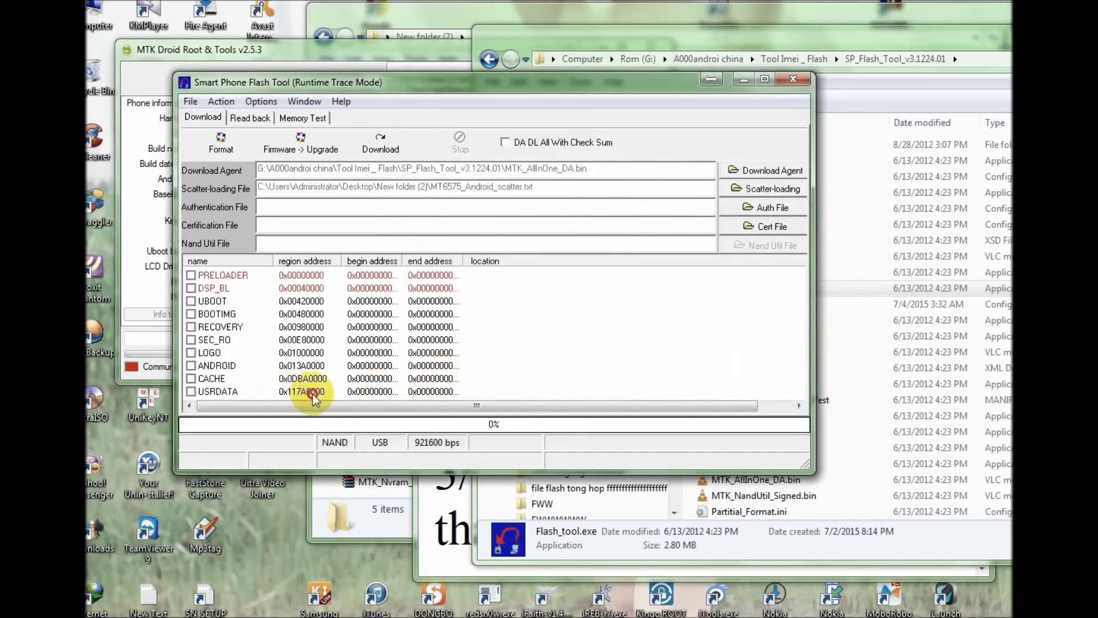
double_click(229, 393)
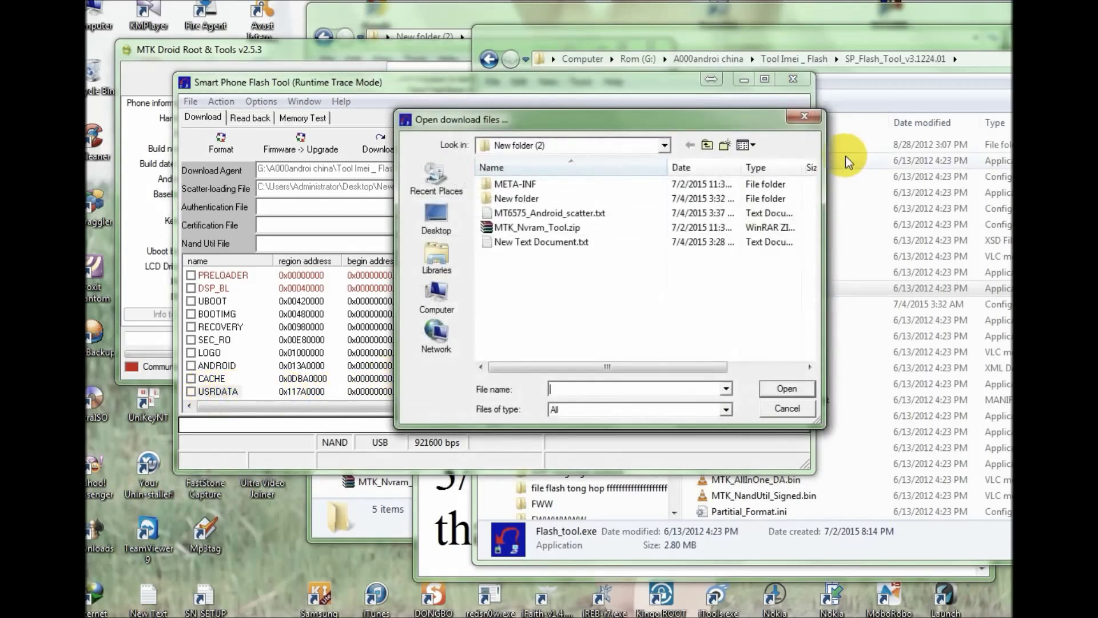
click(804, 116)
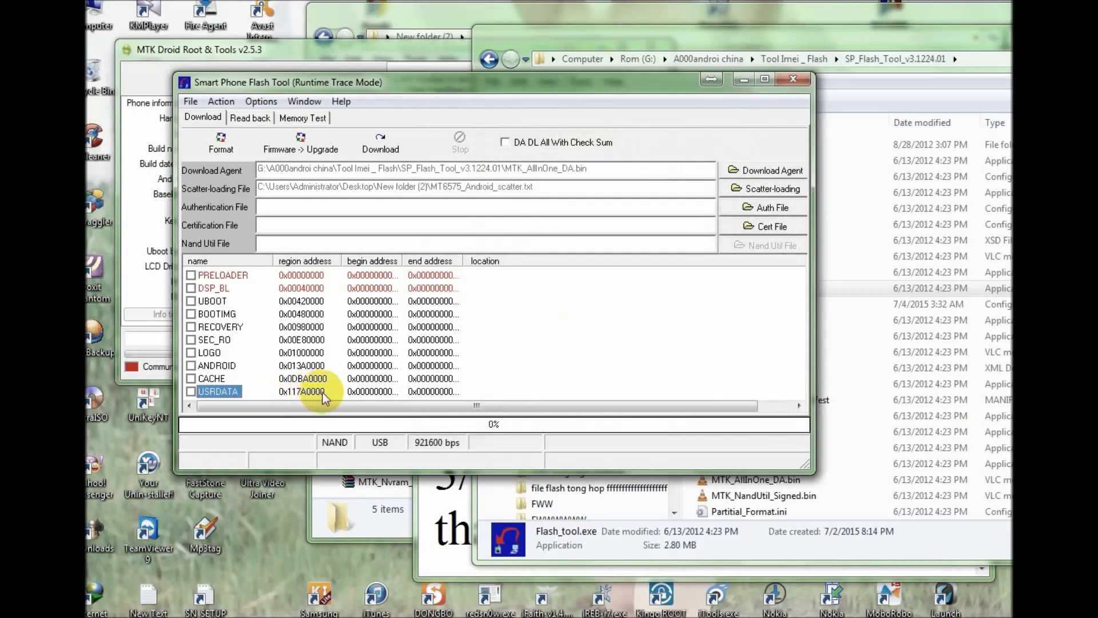
- Replace the existing read-back entry with a new one that saves to ROM_0 in New folder (2)
click(254, 119)
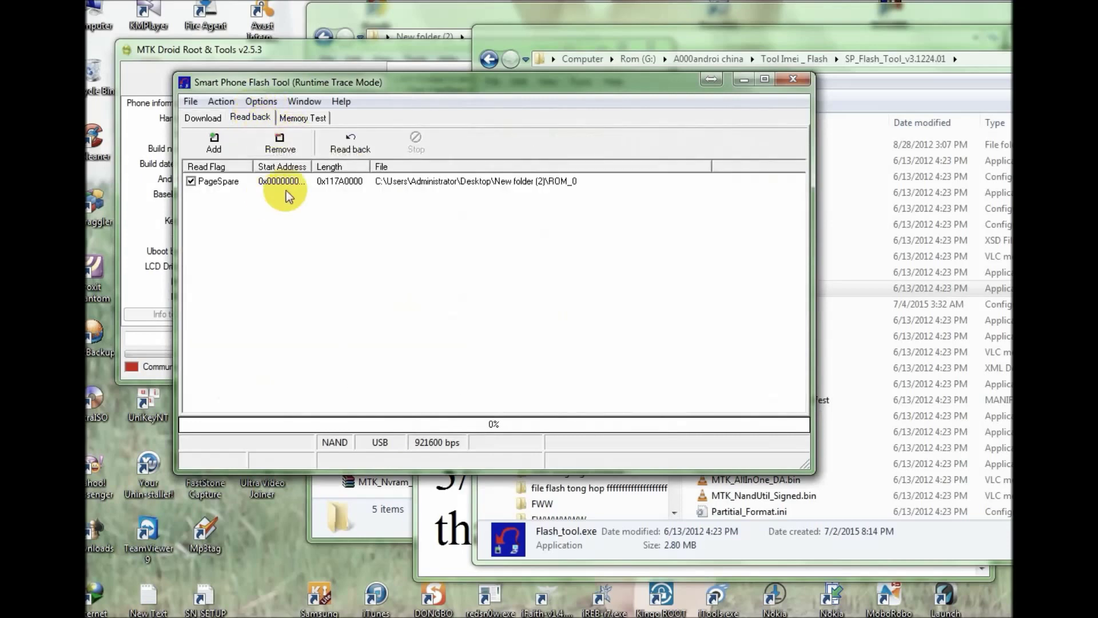
click(203, 181)
click(280, 145)
click(214, 141)
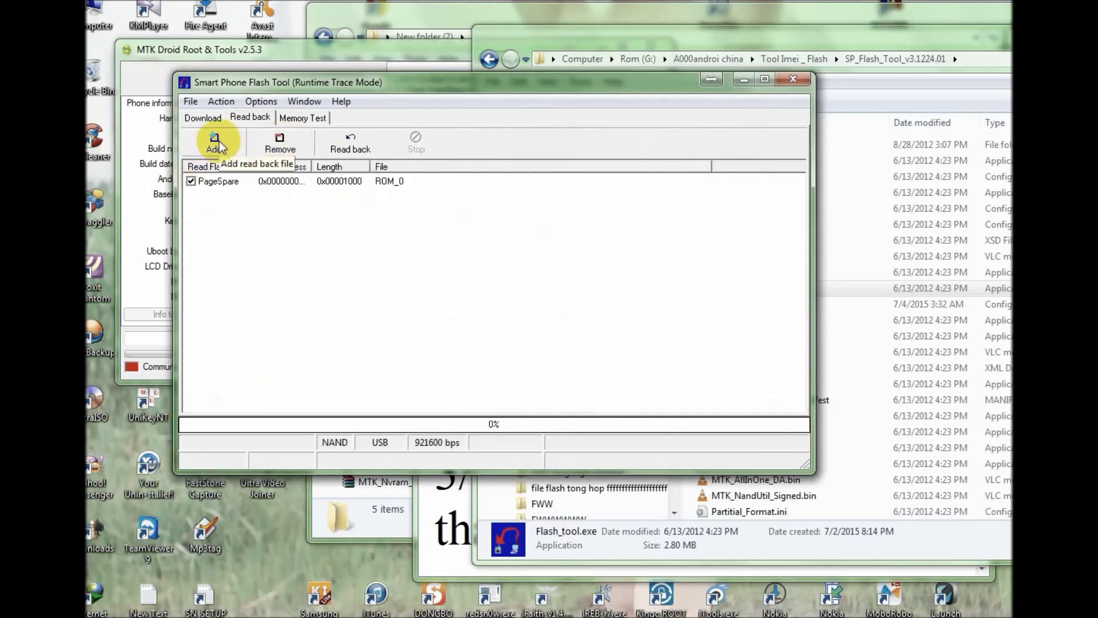
drag(371, 166, 428, 167)
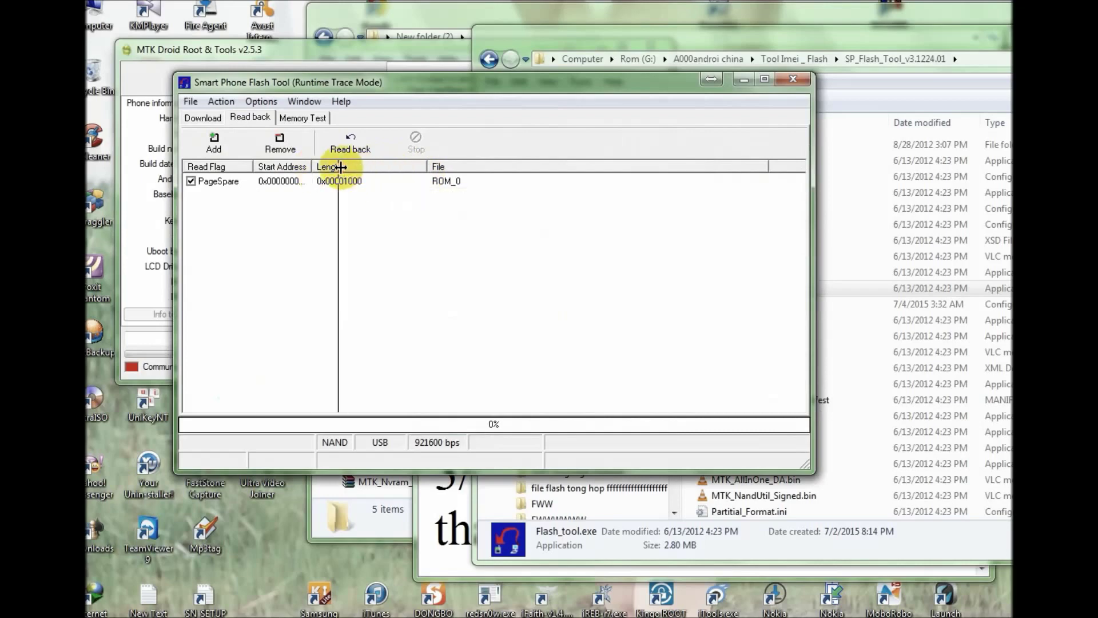
drag(313, 167, 338, 168)
double_click(325, 182)
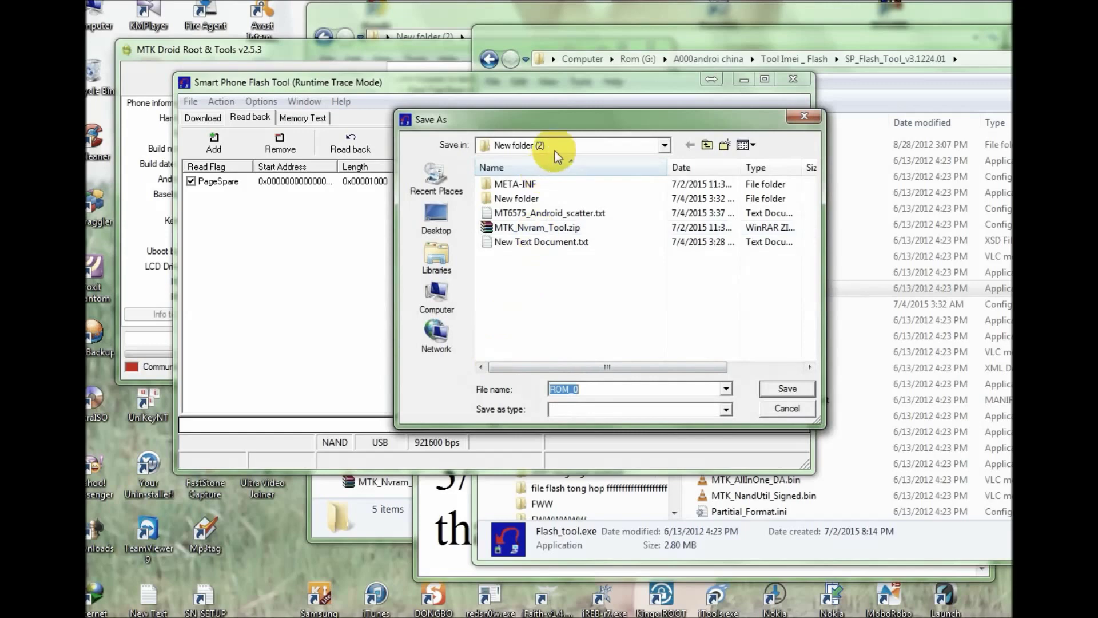
click(787, 388)
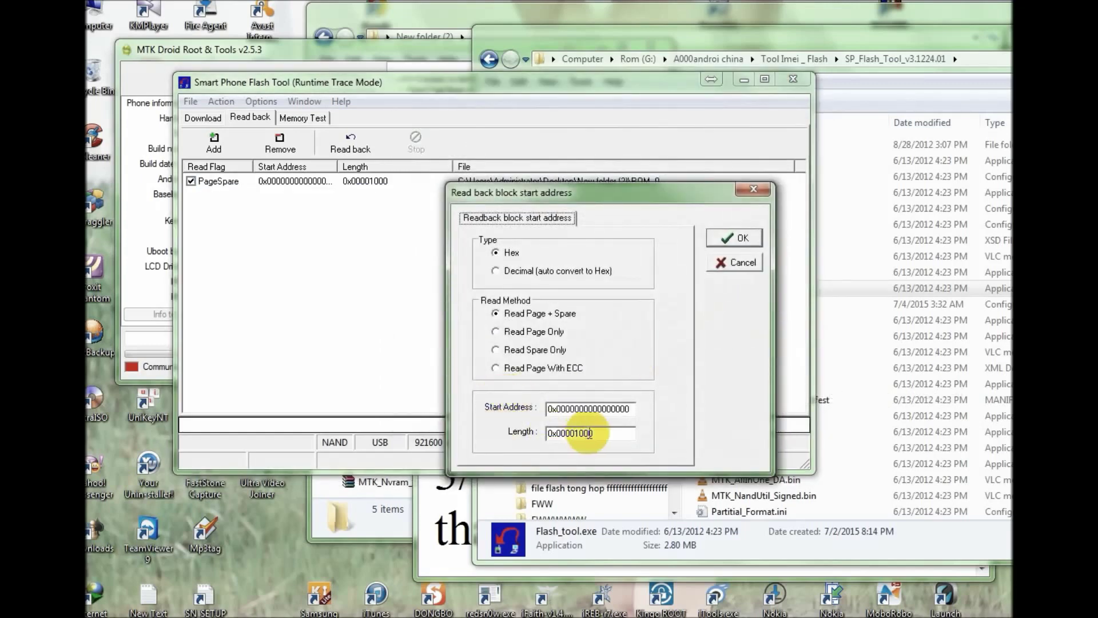
- Set the read-back block's start address to 0x00000000 and length to 0x117A0000, and start reading back the phone's ROM
drag(630, 409, 556, 409)
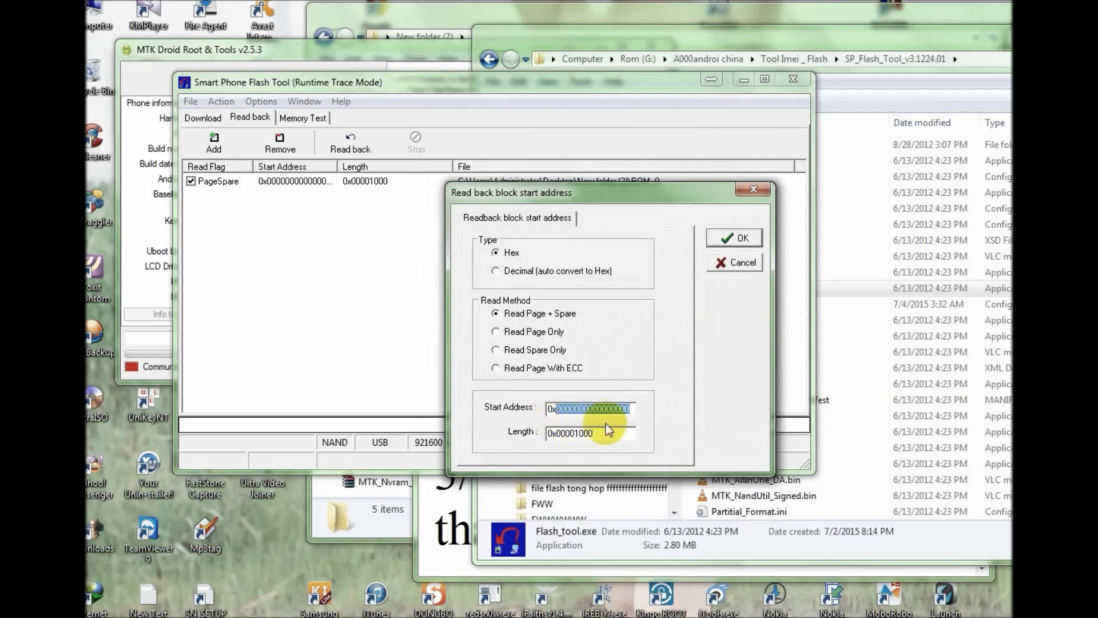
text(00000)
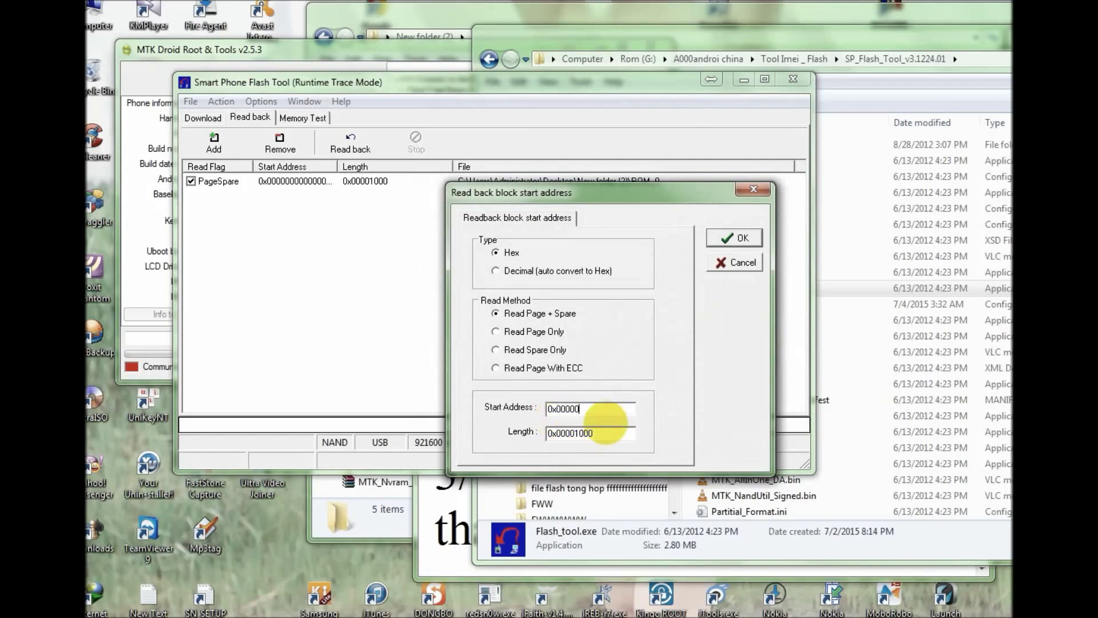
text(000)
drag(589, 437, 558, 445)
text(117)
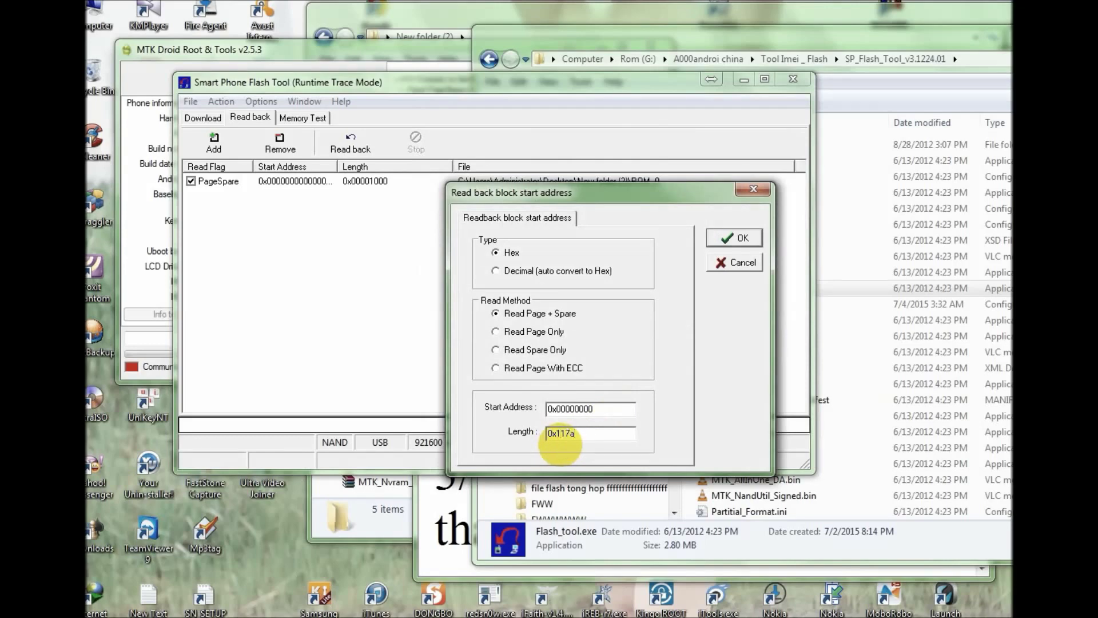
click(737, 239)
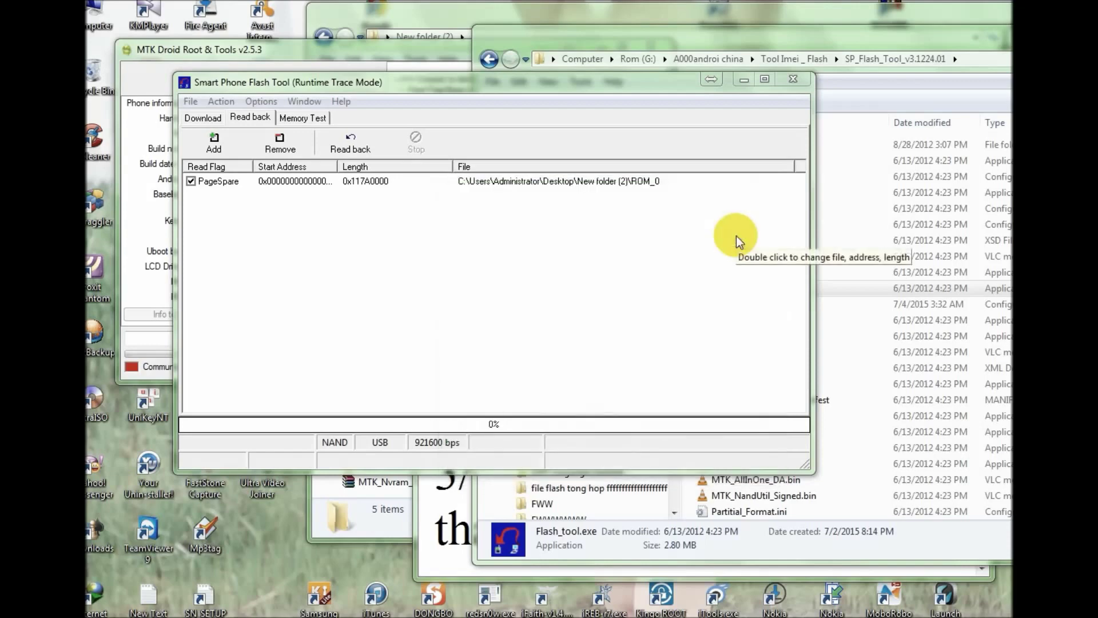
click(350, 144)
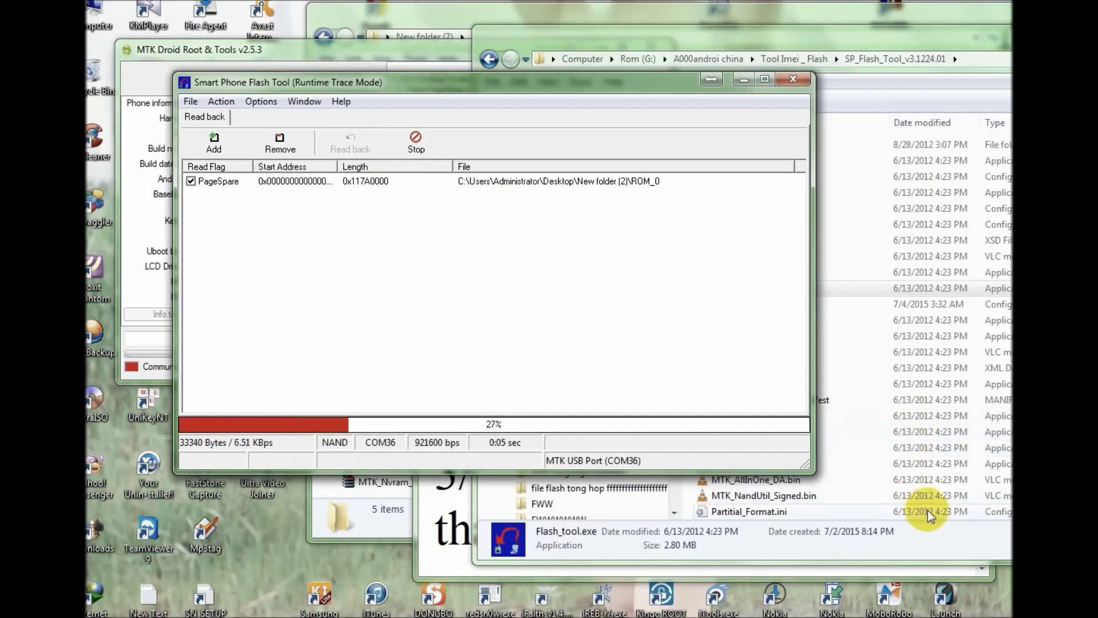
- In the Notepad notes, add the line "Bấm Read Back rồi cấm cáp" below note 2 about the Flashtool backup
click(1001, 40)
key(alt+Tab)
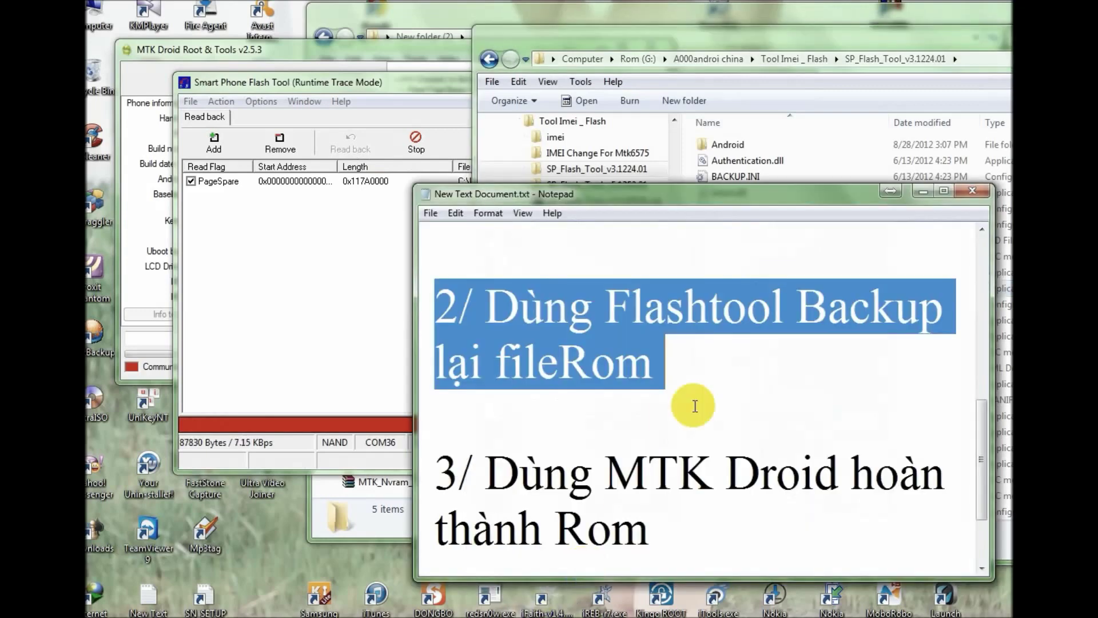
click(691, 409)
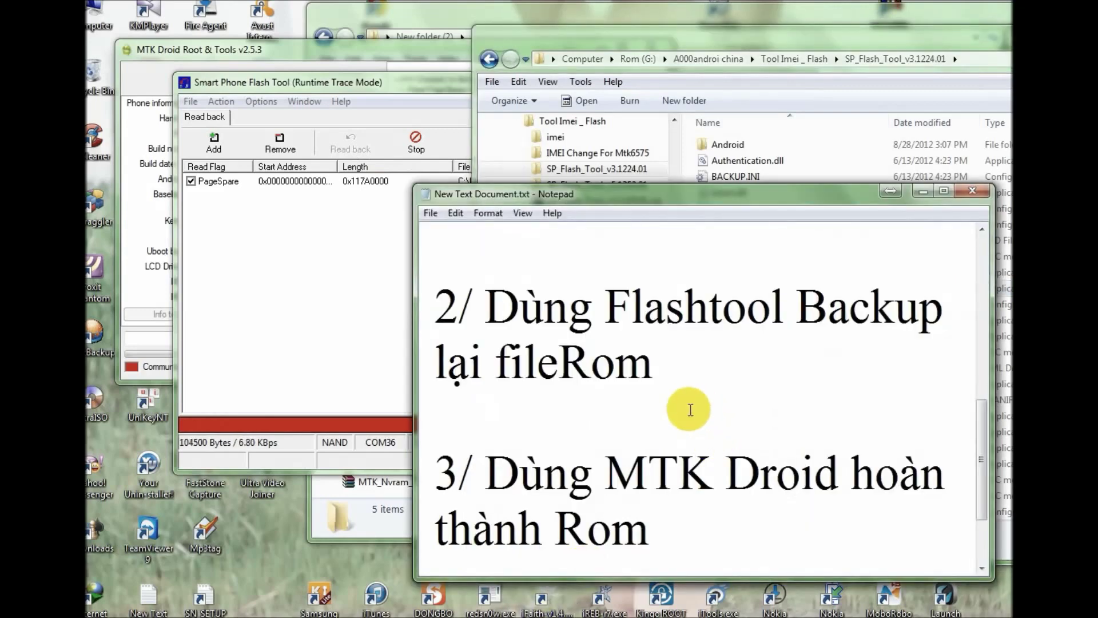
text(Bâsm)
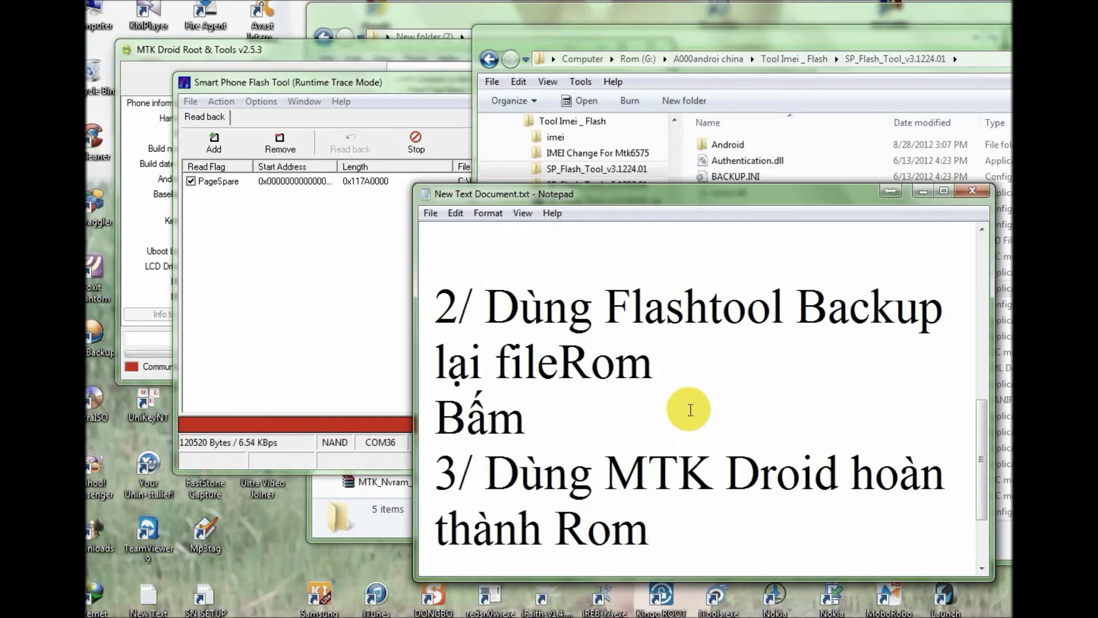
text( Read Back)
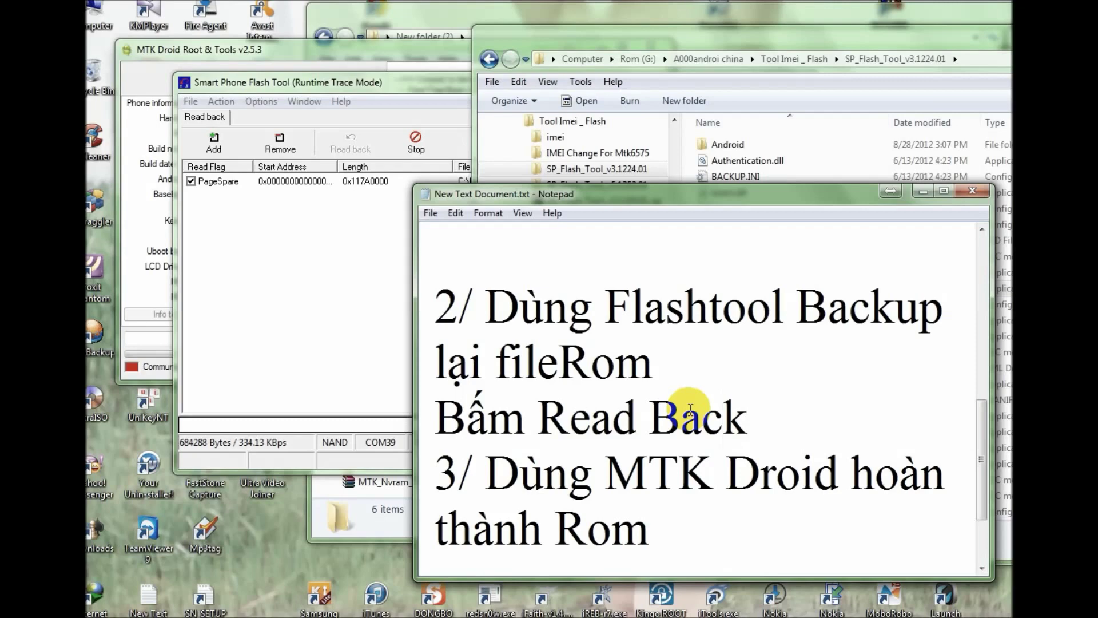
text( r)
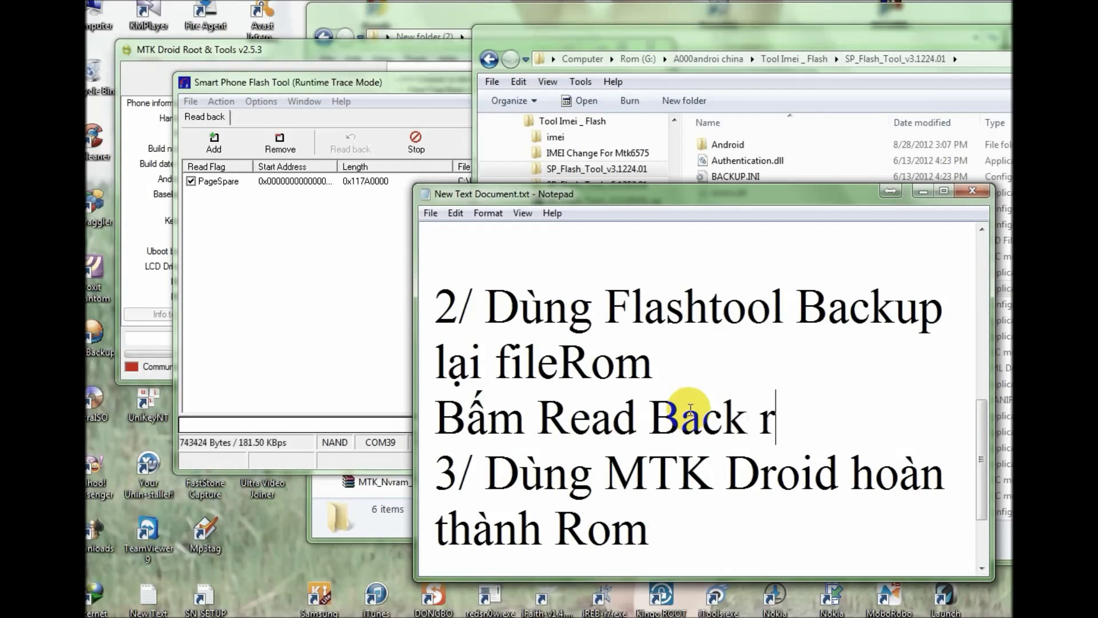
text(ồi r)
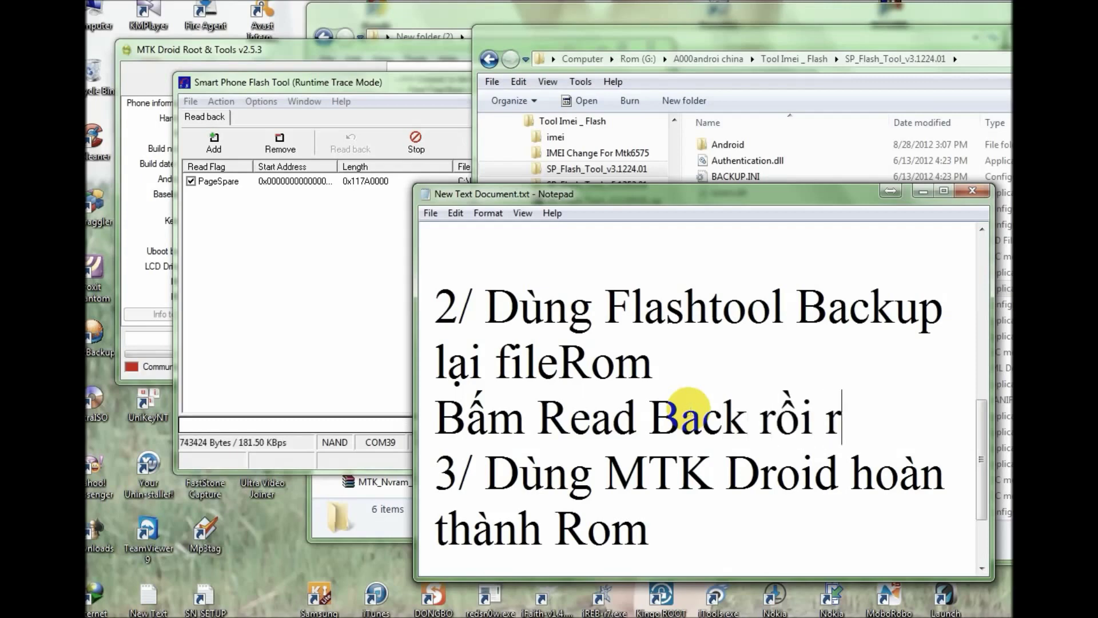
key(BackSpace)
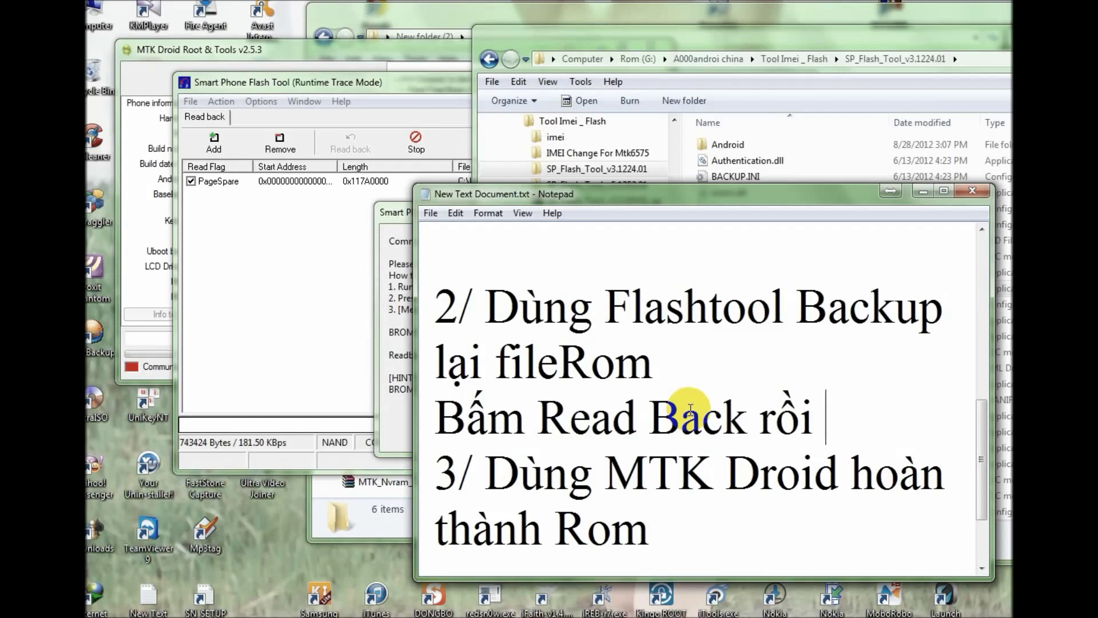
text(câms caps)
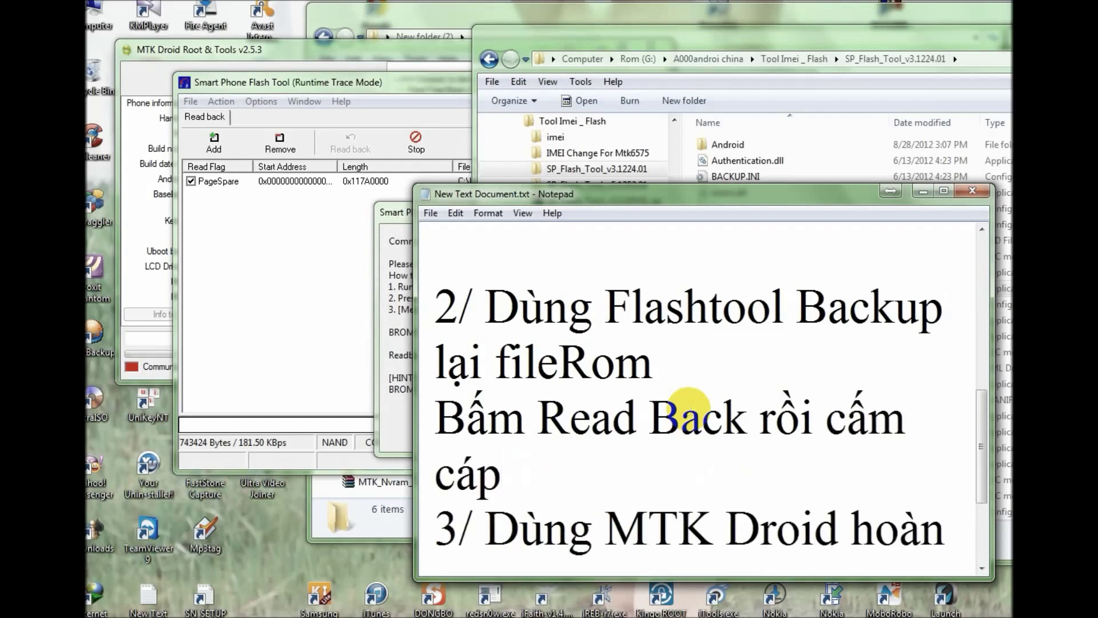
- Add a new line "chờ cho read 100% là xong phan này" below the Read Back line in the notes
key(ctrl+z)
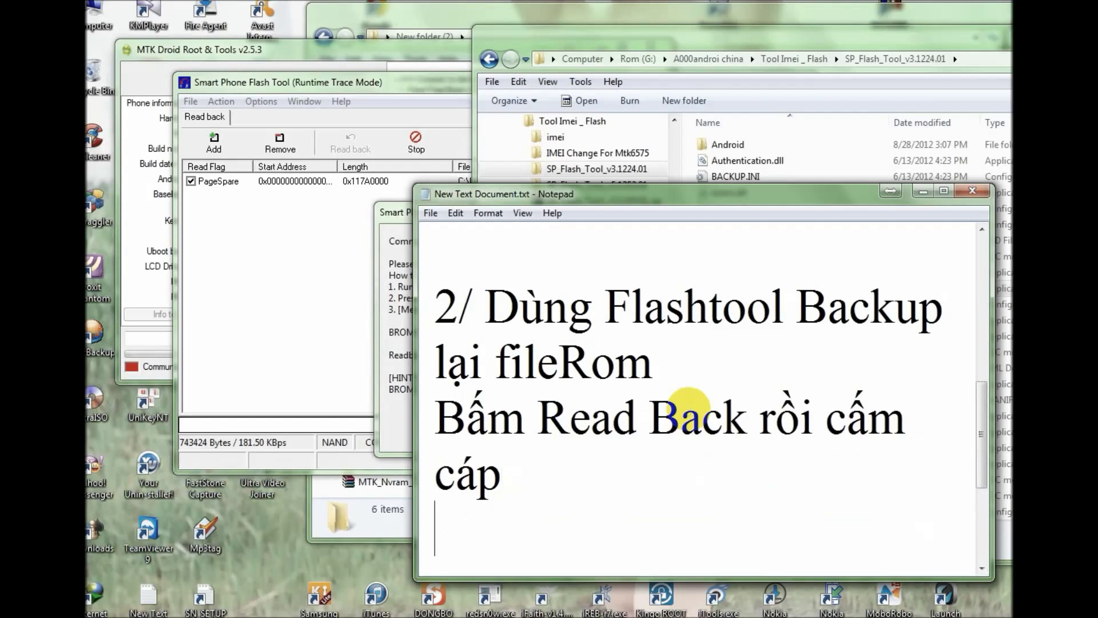
text(chờ ch)
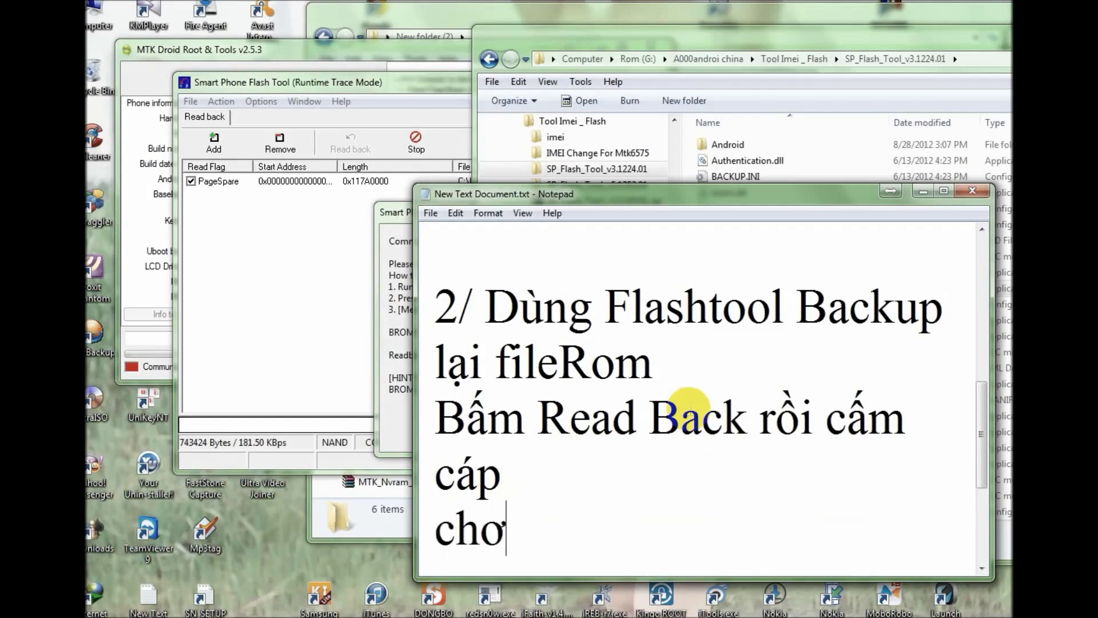
text(o)
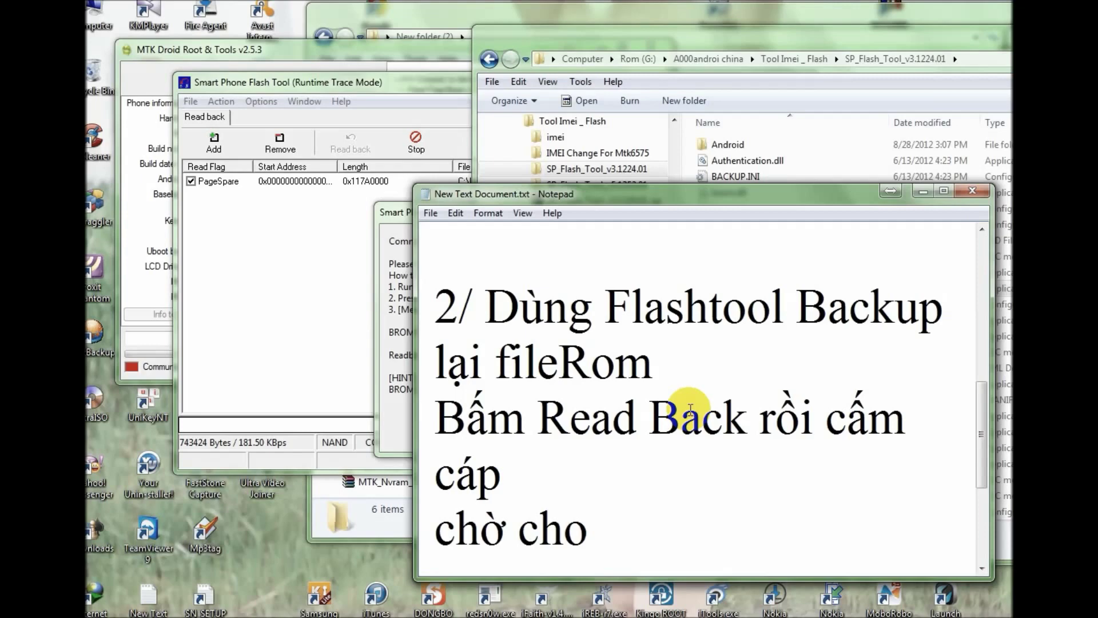
text( read)
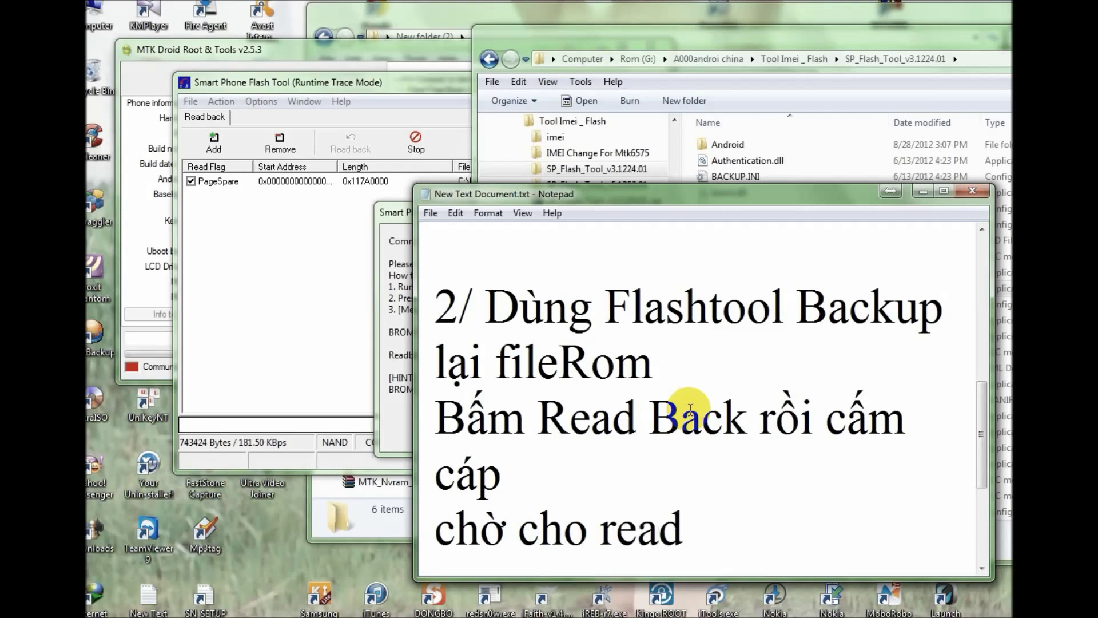
text( 100%)
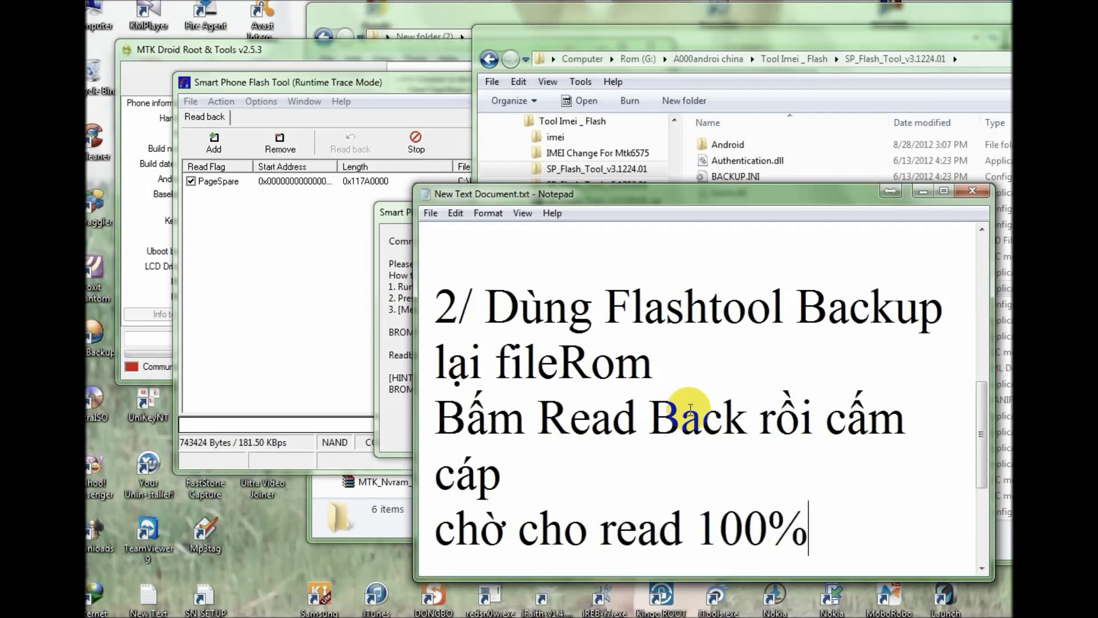
text( laf x)
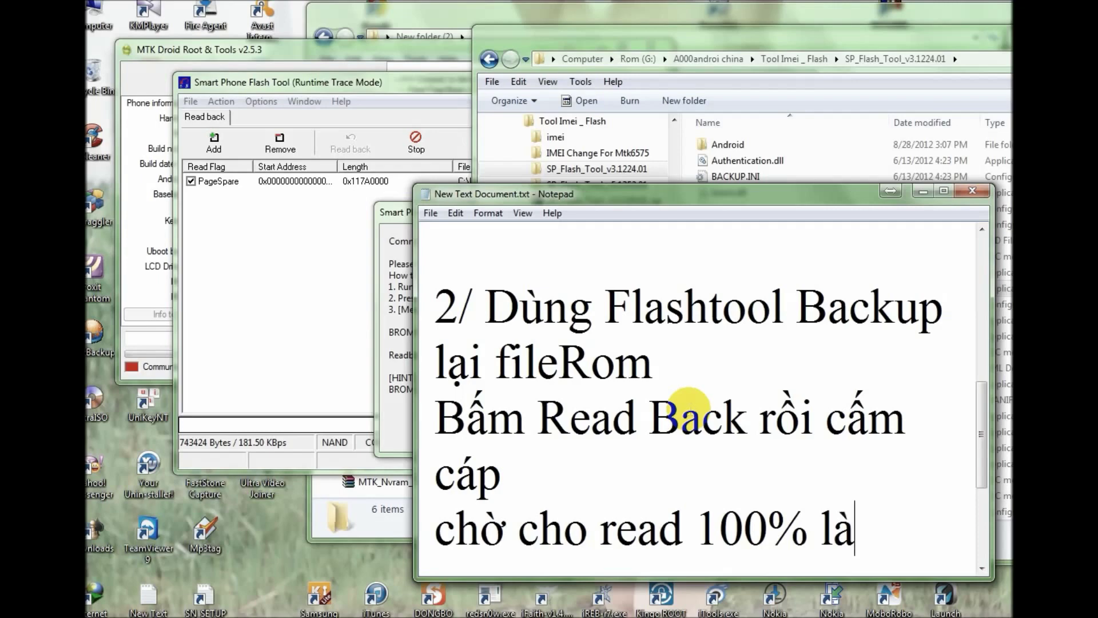
text(on)
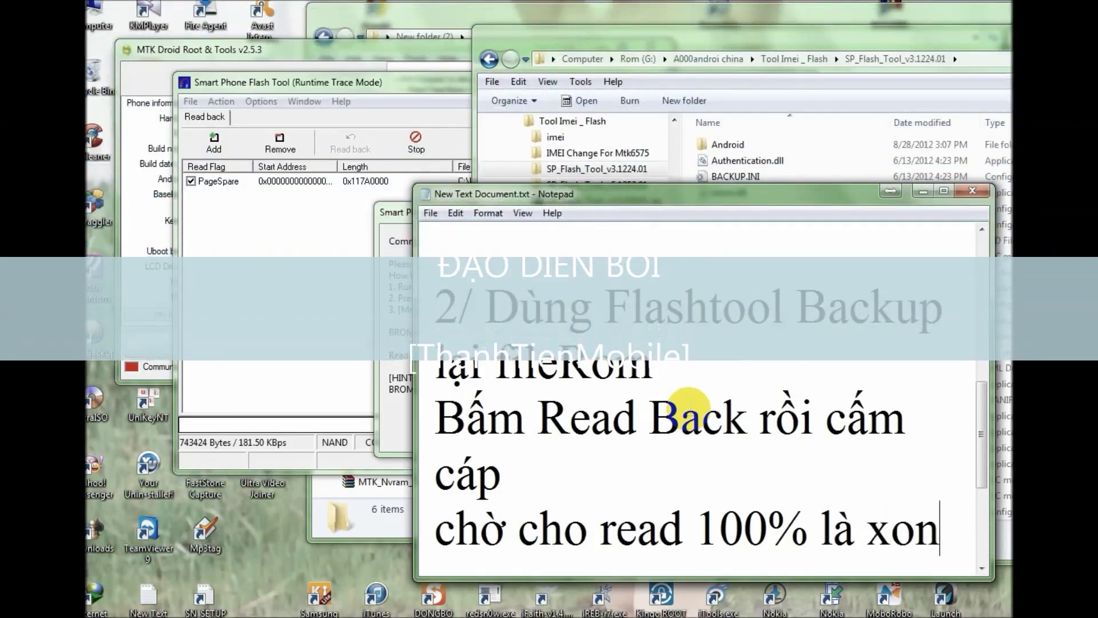
text(g phan nayf)
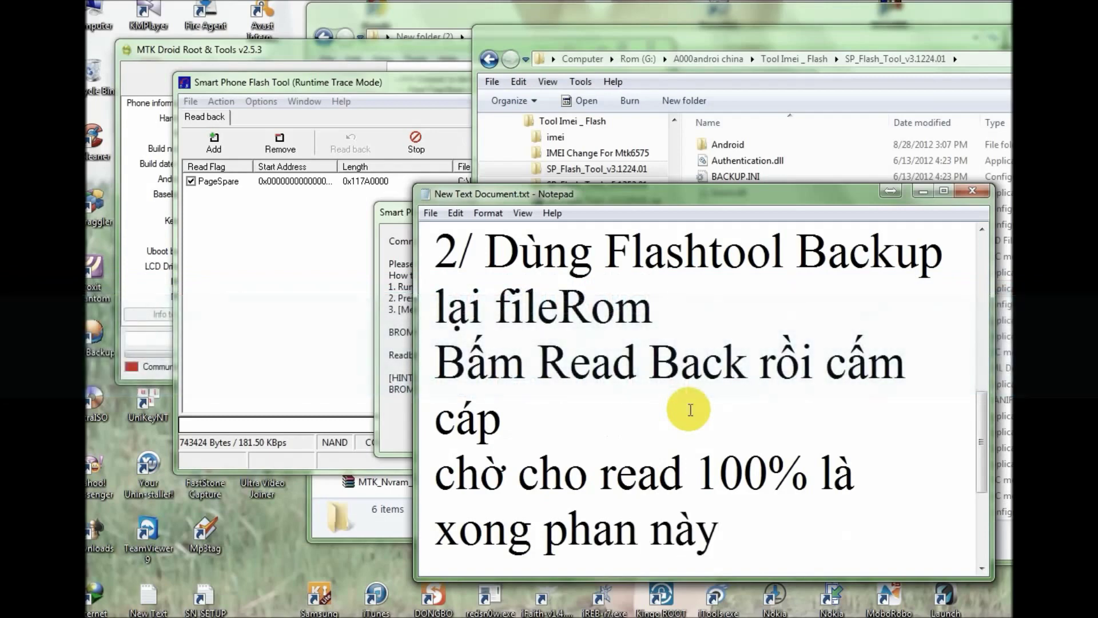
- Dismiss the read-back error, try reading back ROM_0 again, and stop that attempt
click(309, 328)
click(633, 426)
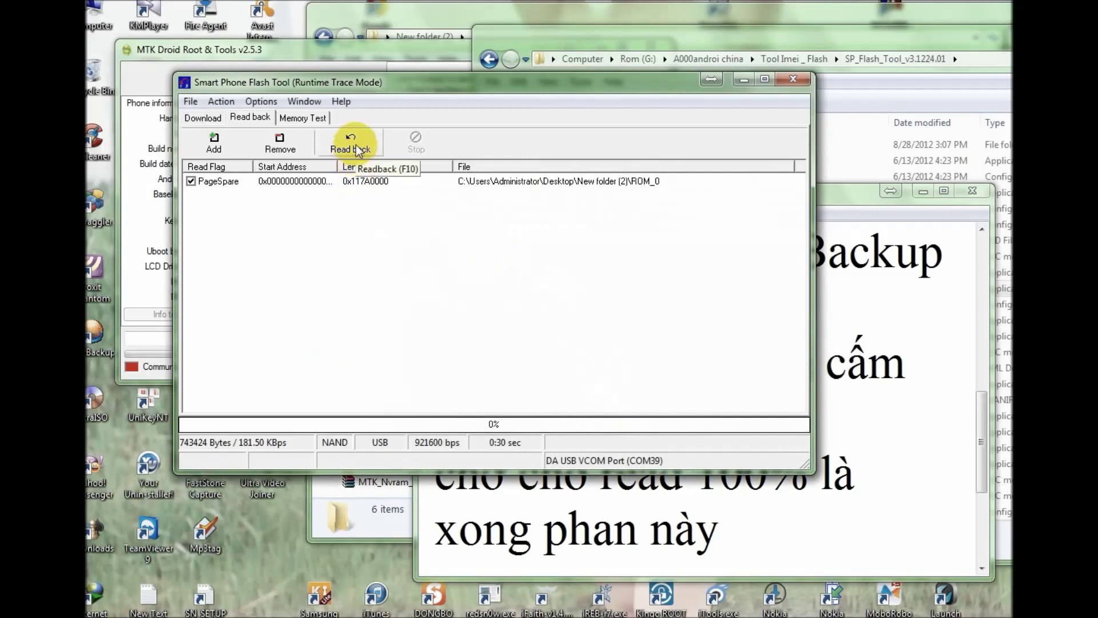
click(355, 145)
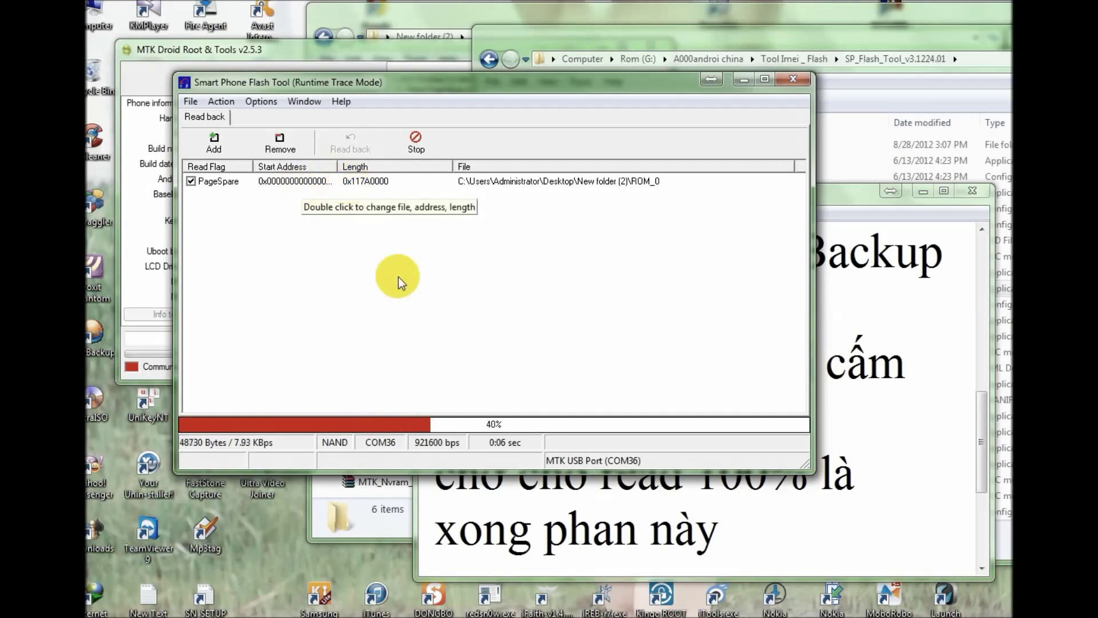
click(411, 144)
- Edit the read-back entry saved as ROM_0, setting the start address to 0x00000000 and the length to 0x117a0000
double_click(304, 182)
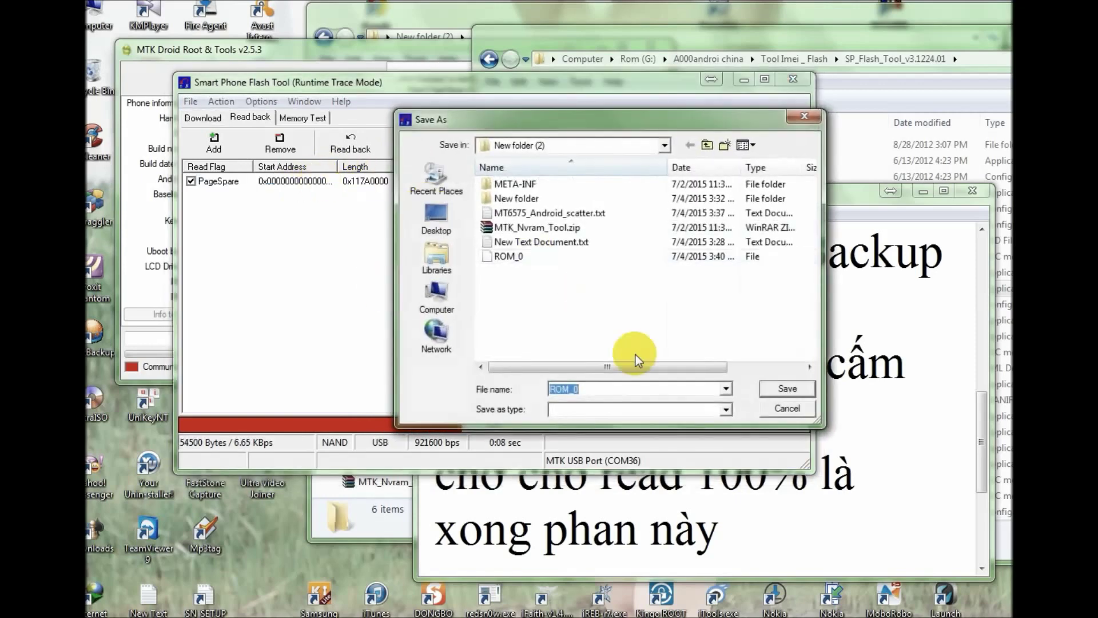
click(783, 388)
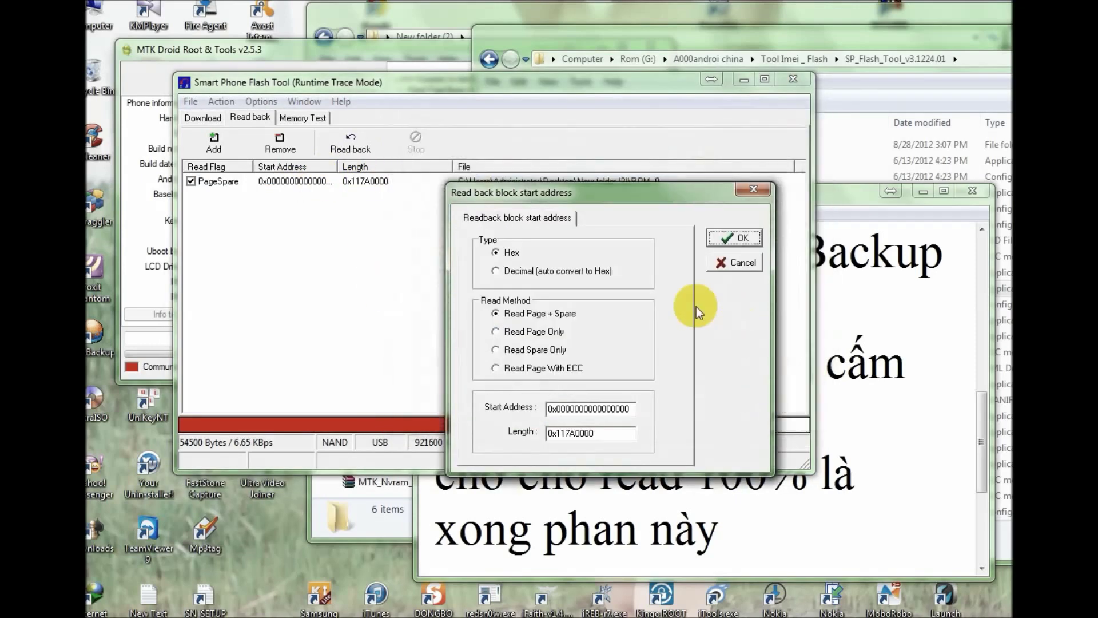
drag(632, 409, 557, 410)
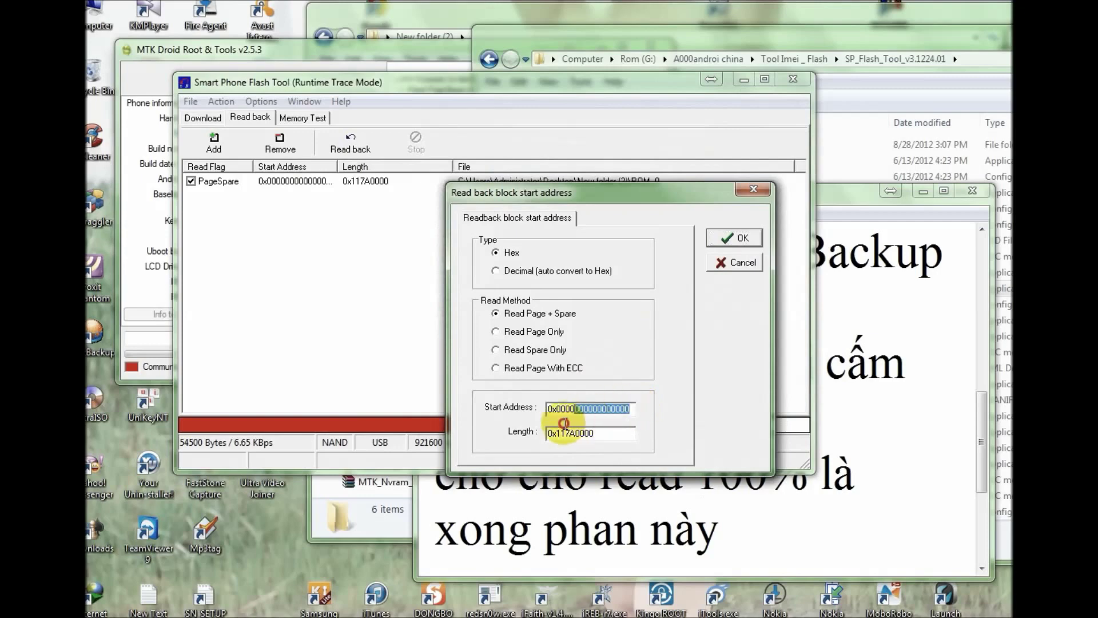
text(0000)
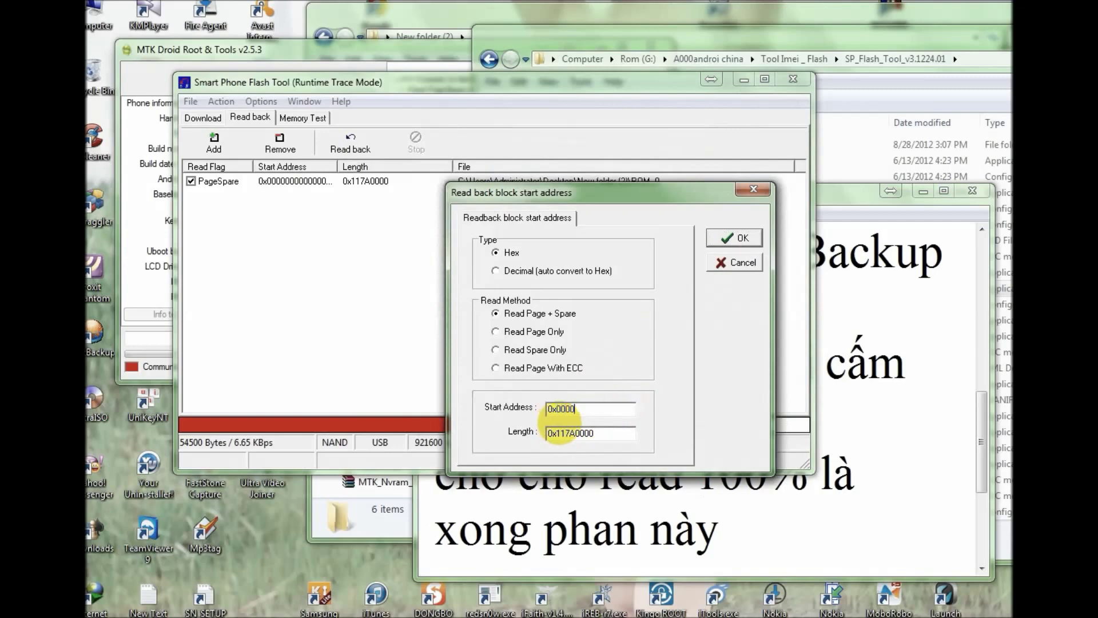
key(Tab)
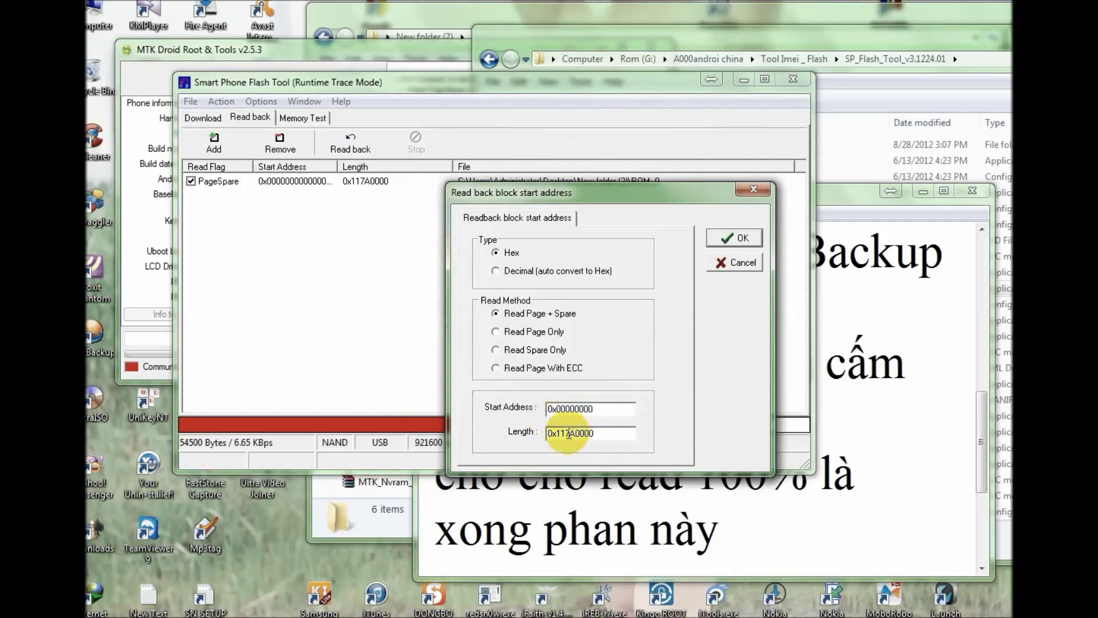
click(574, 433)
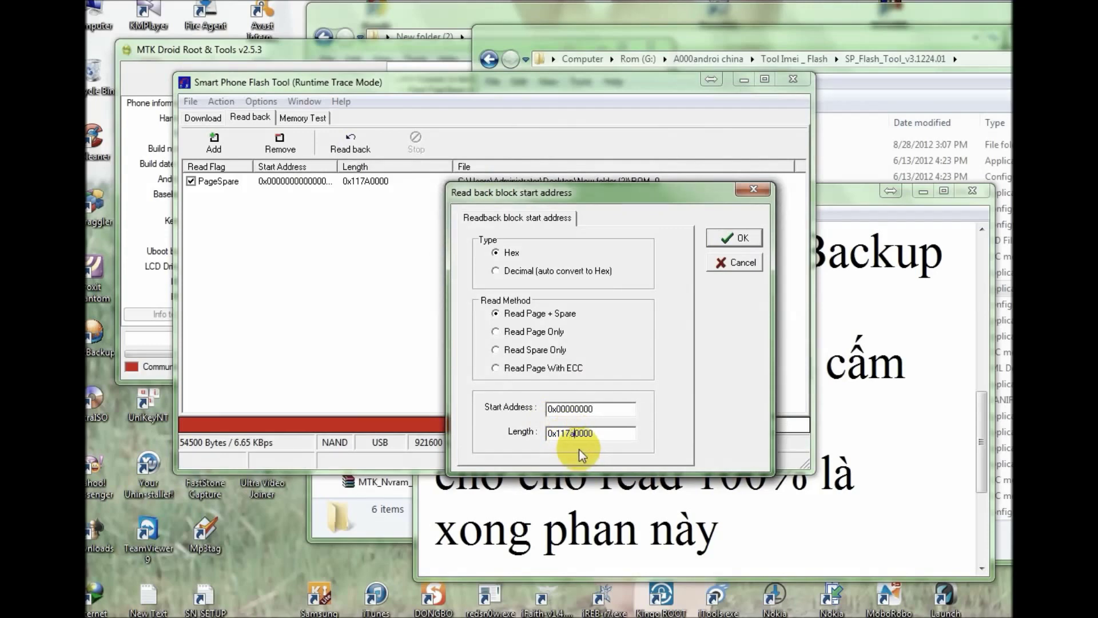
click(741, 237)
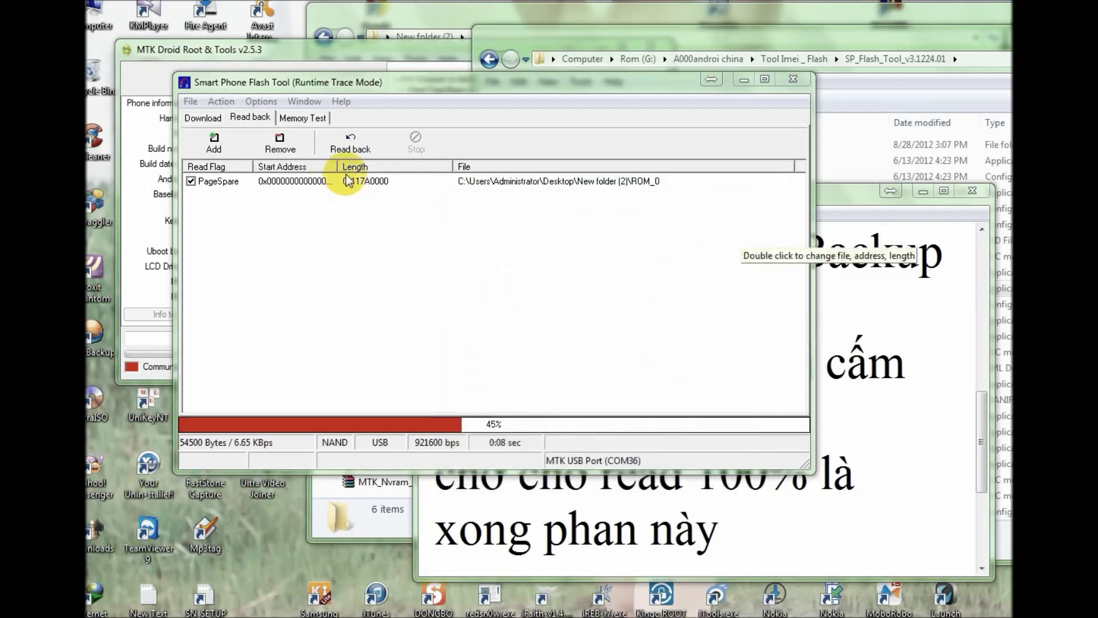
- Widen the Start Address column and edit the ROM_0 entry again, removing trailing zeros from its start address
drag(337, 164, 357, 165)
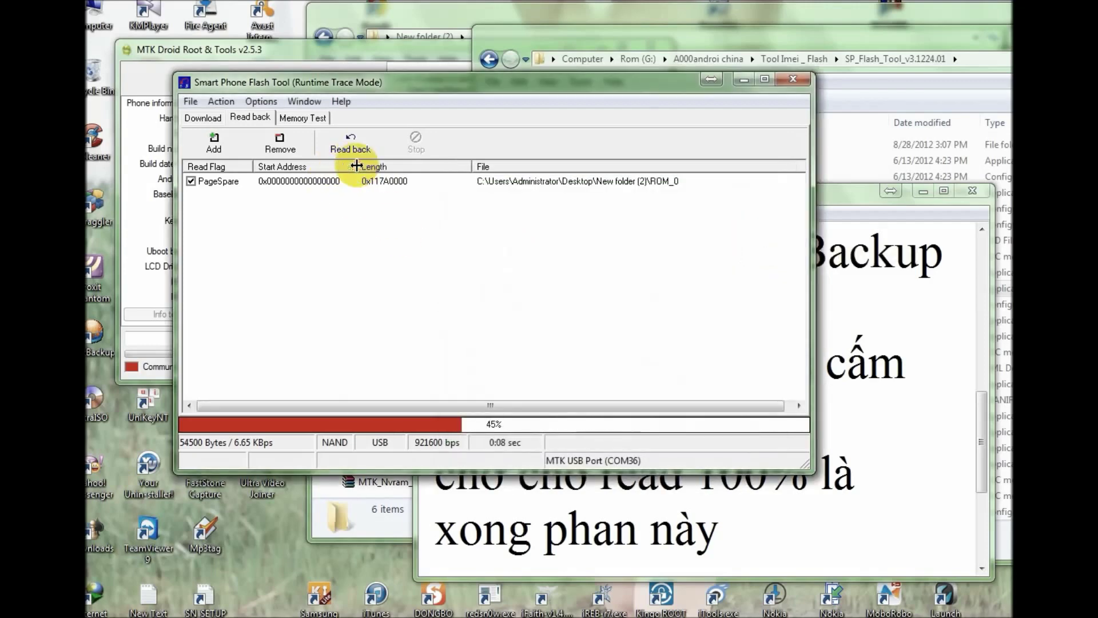
double_click(403, 182)
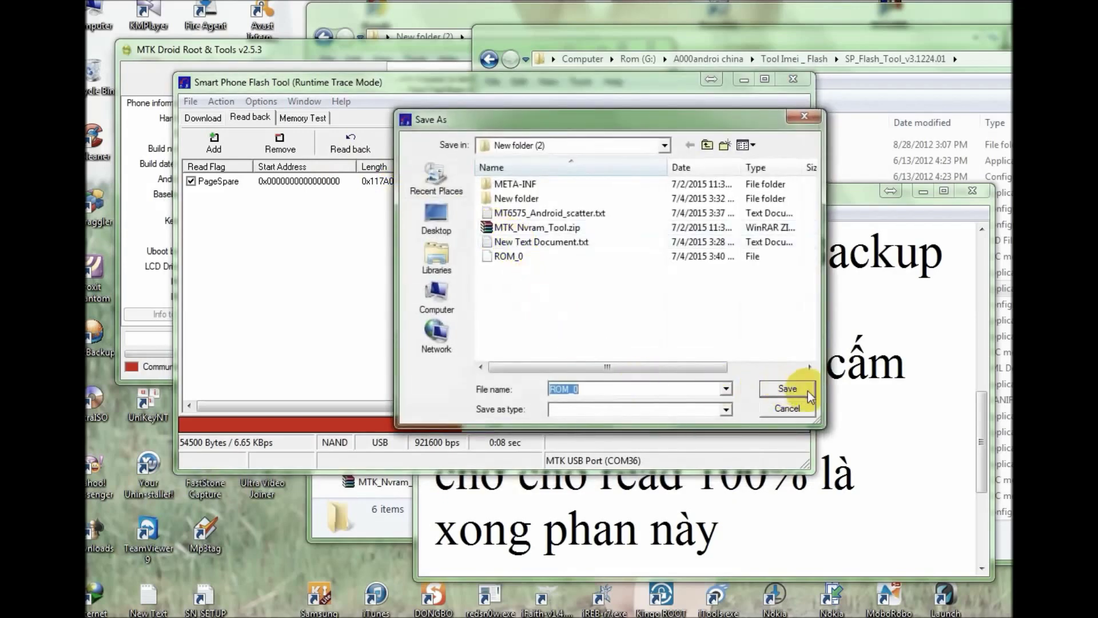
click(790, 388)
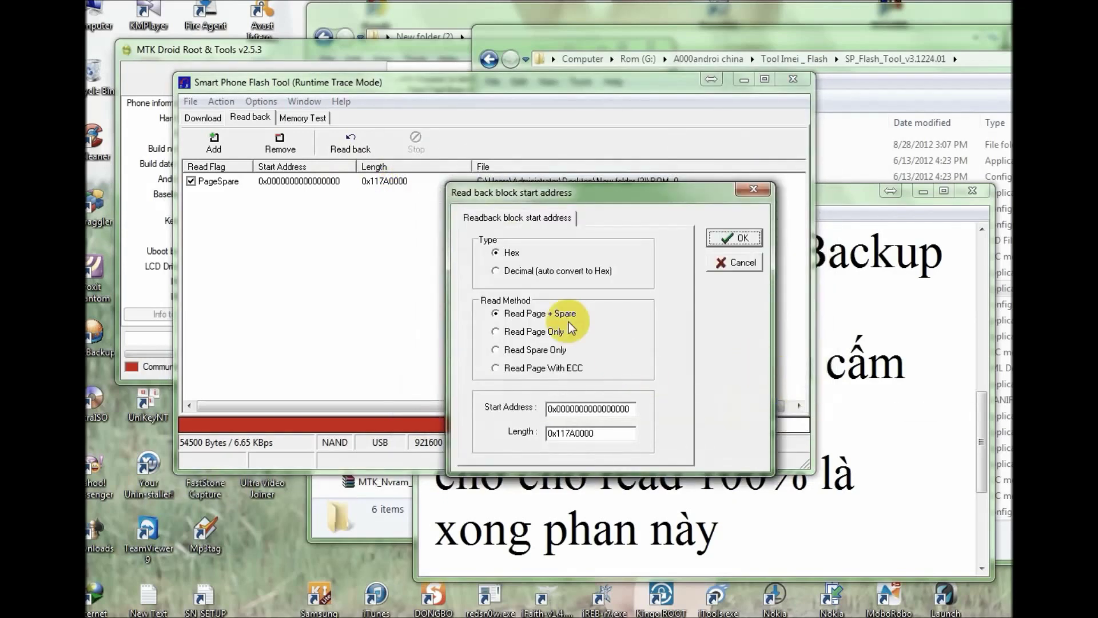
click(606, 434)
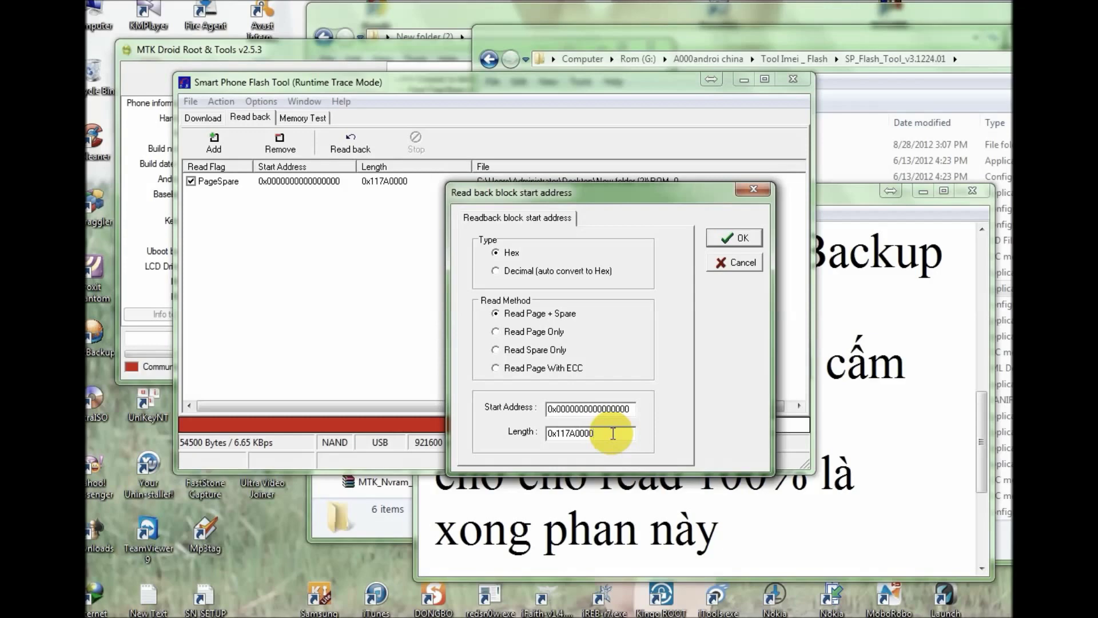
click(630, 409)
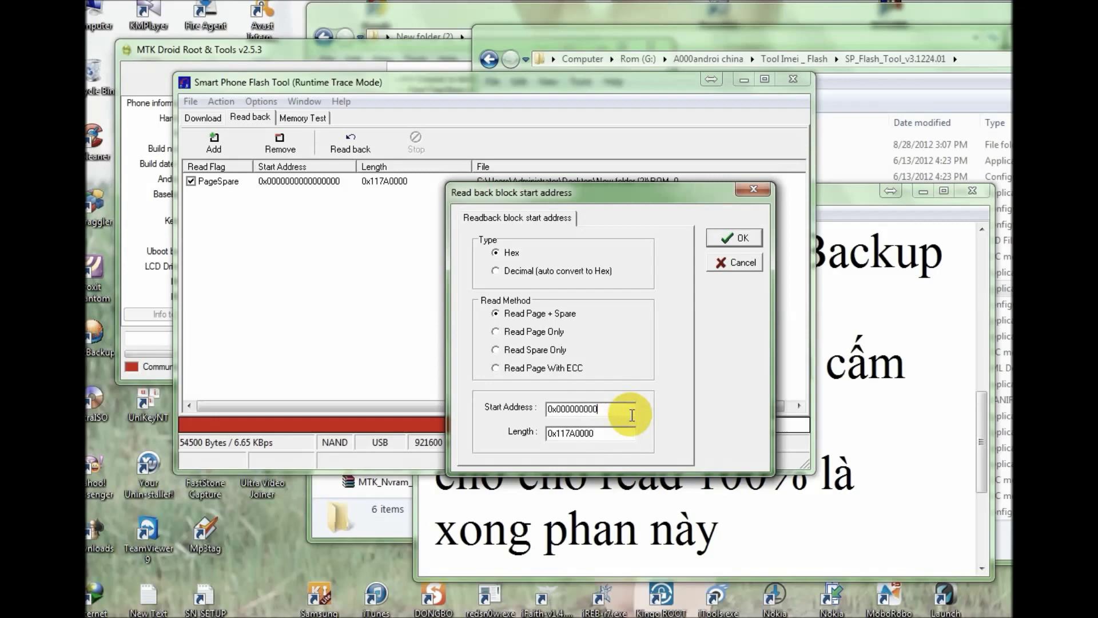
click(732, 238)
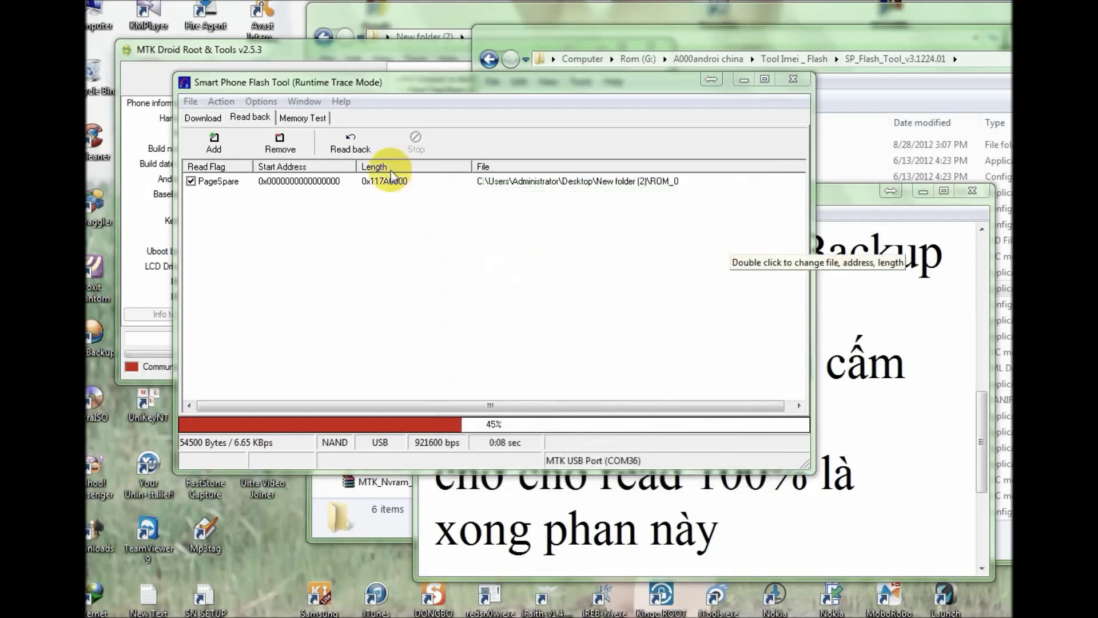
- Start the ROM_0 read-back, dismiss the BROM error, and run the read-back again
click(343, 145)
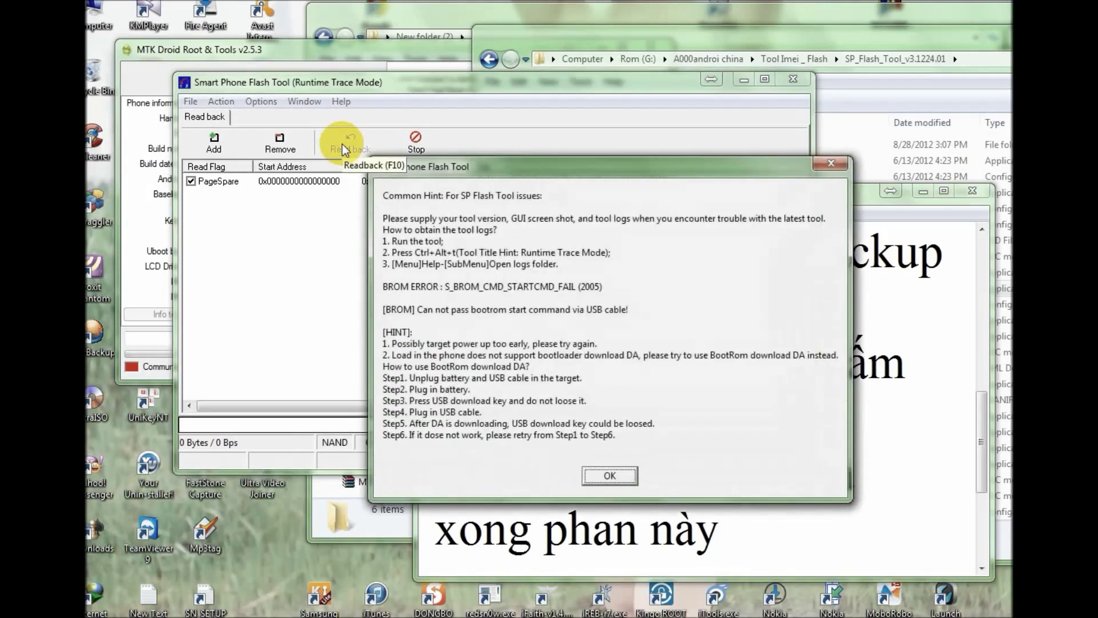
click(610, 475)
click(351, 142)
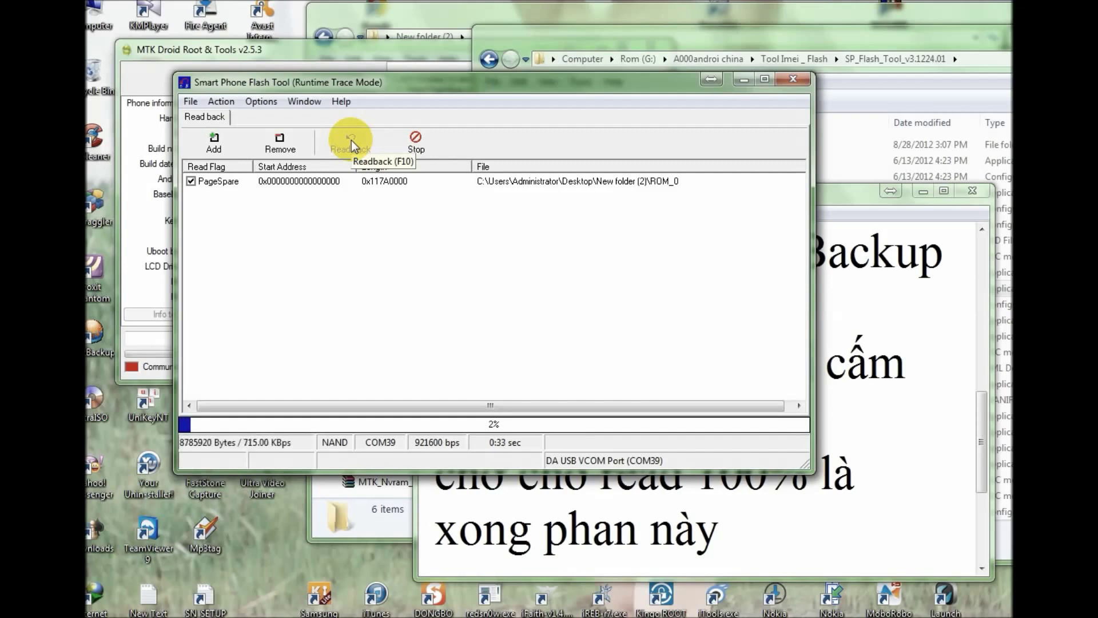
- In the Notepad notes, append ", giai đoạn này là khó nhất các bạn kiên nhẫn tí" to the line about waiting for 100%
drag(982, 417, 980, 431)
key(ctrl+z)
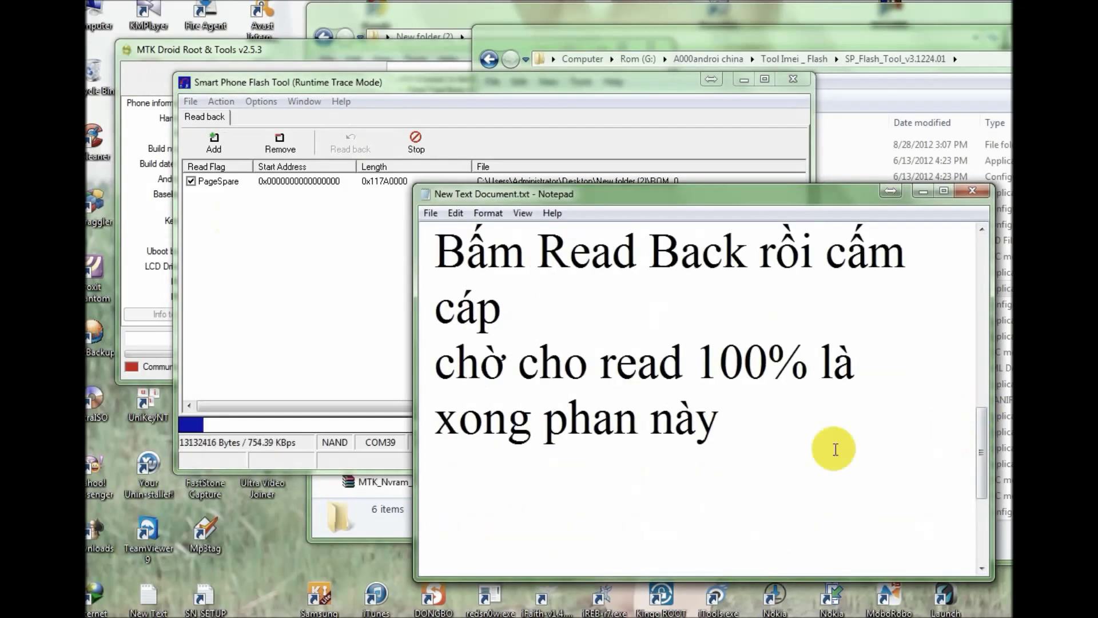
click(784, 437)
text(,)
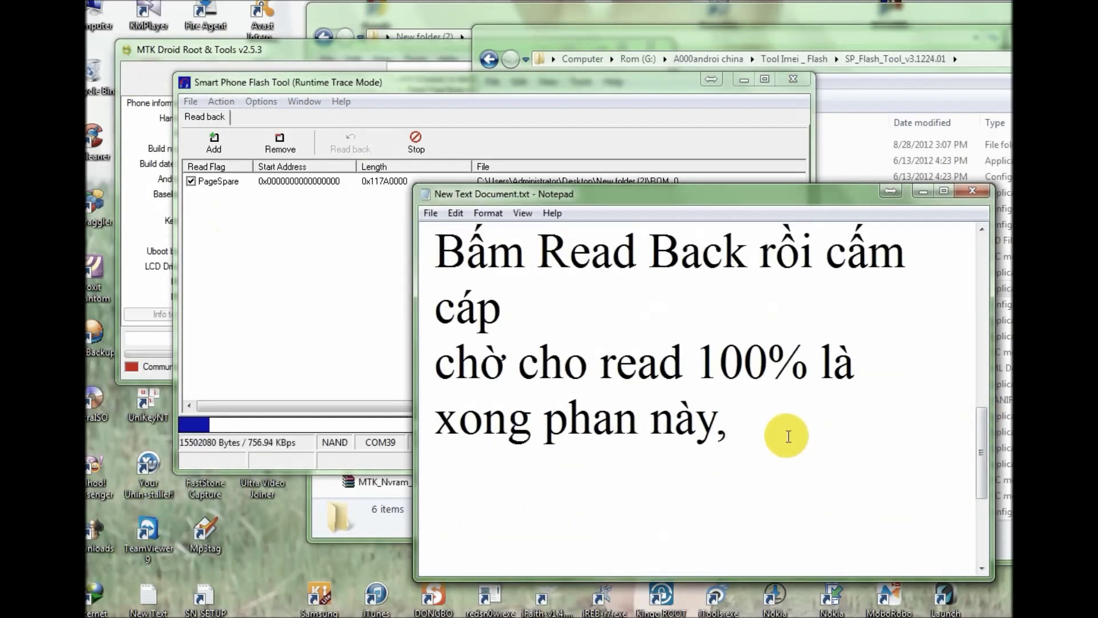
text( giai đ)
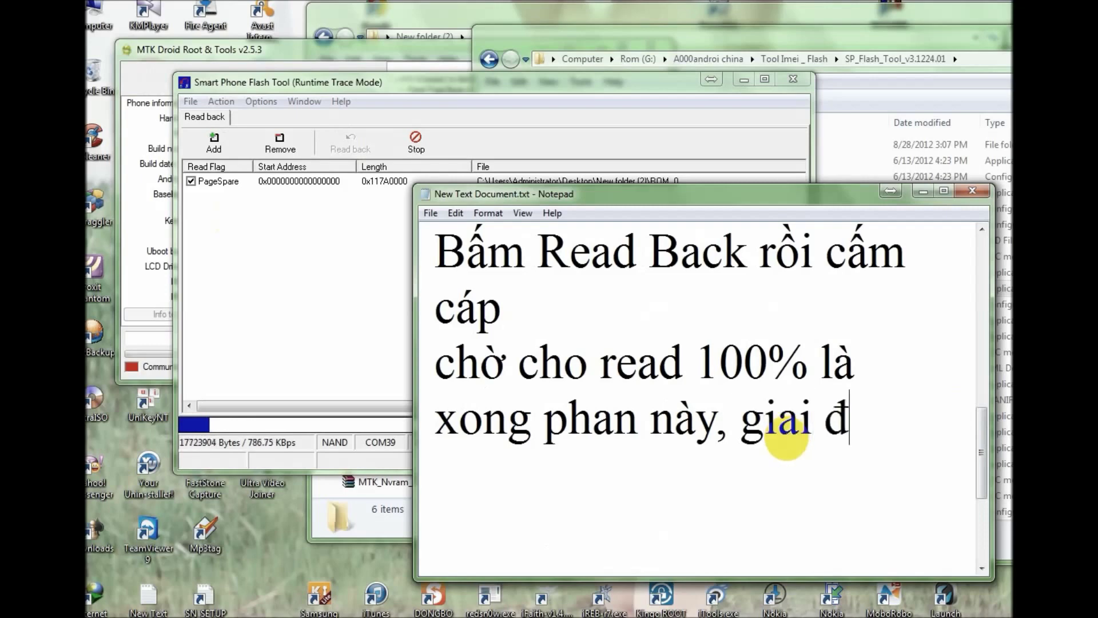
text(oạn này)
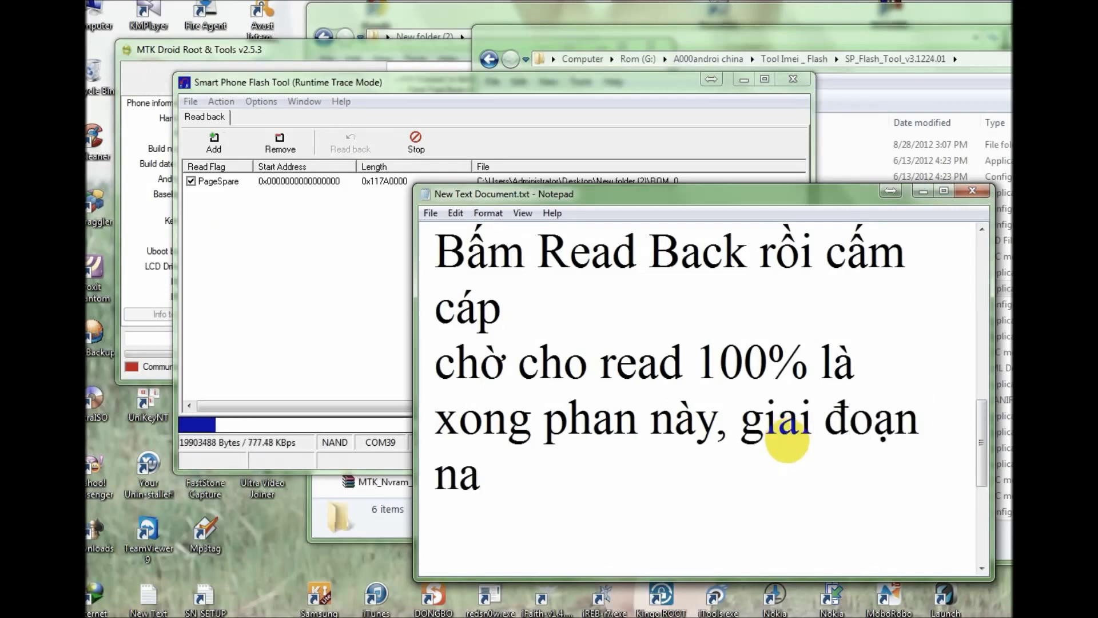
text( là)
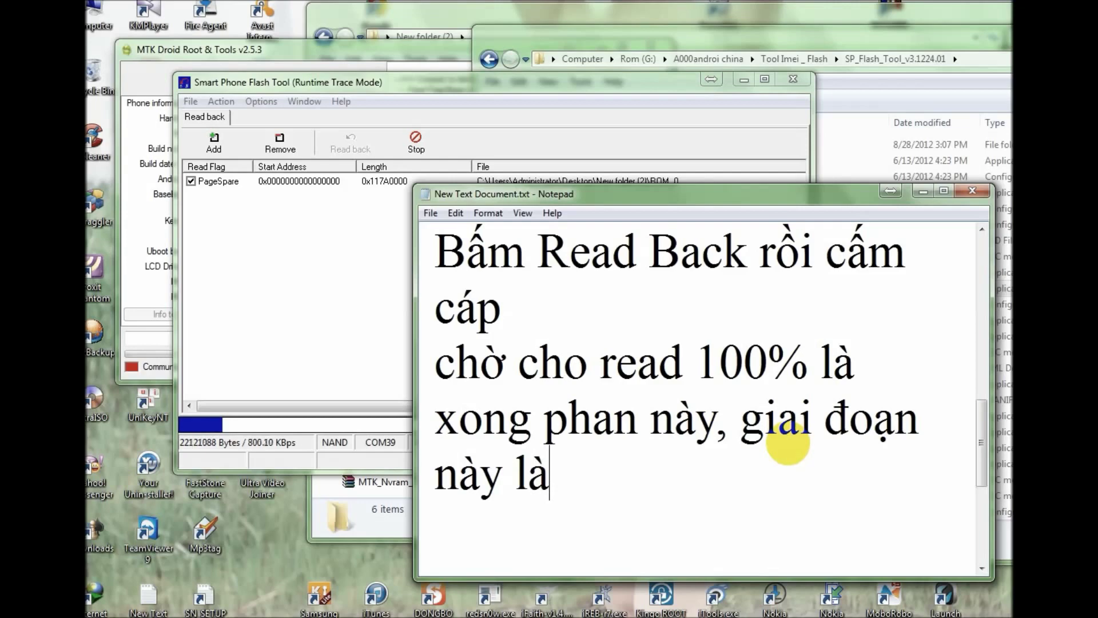
text( khó nhất)
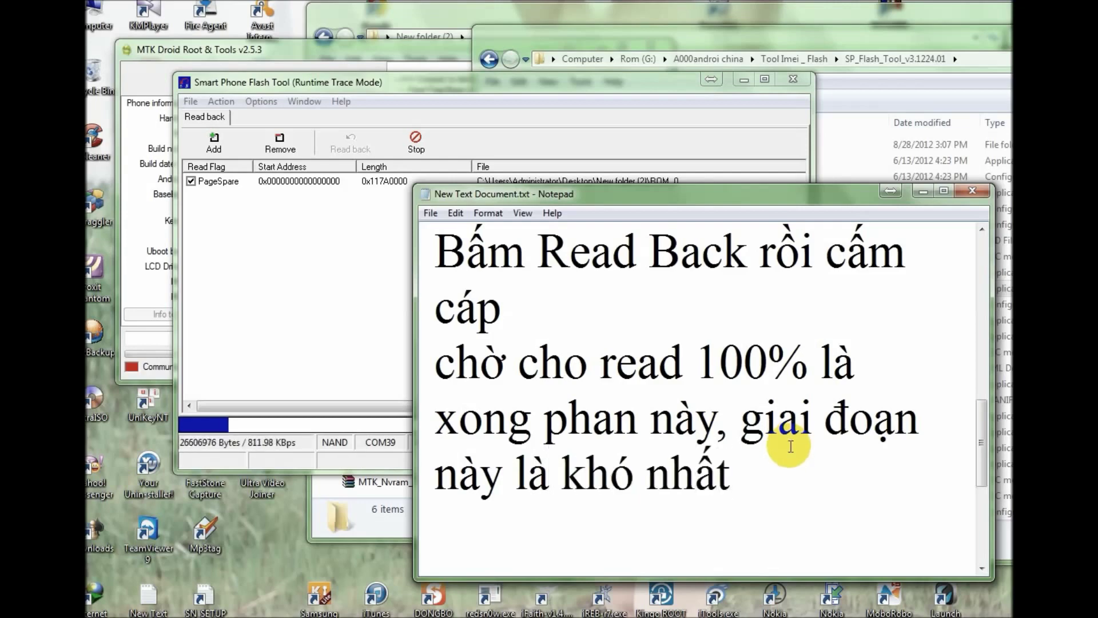
text( các b)
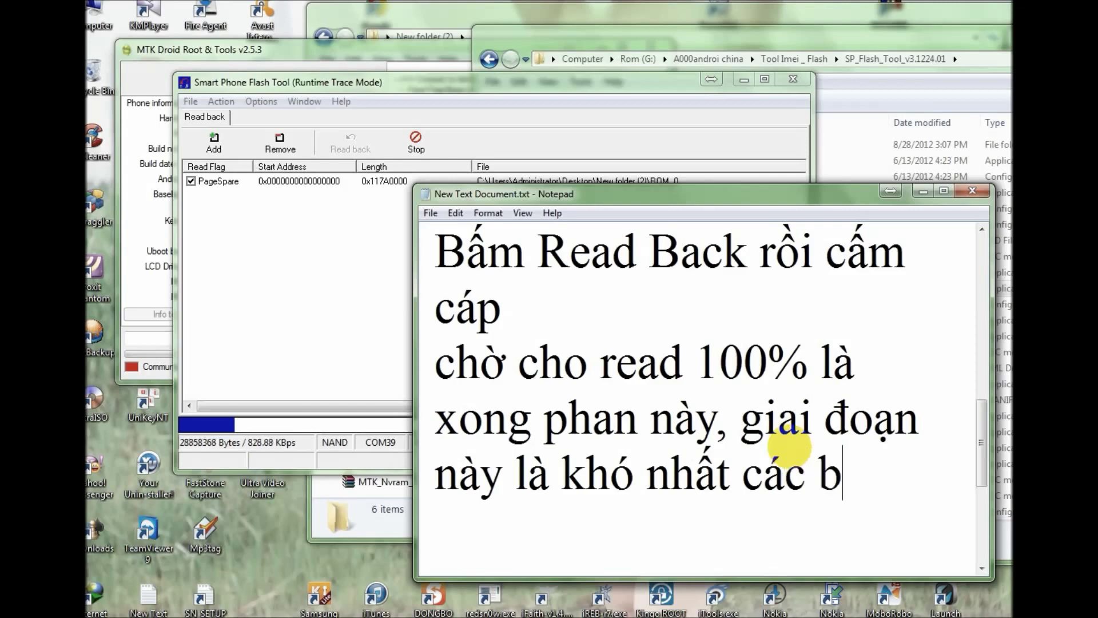
text(ạn ki)
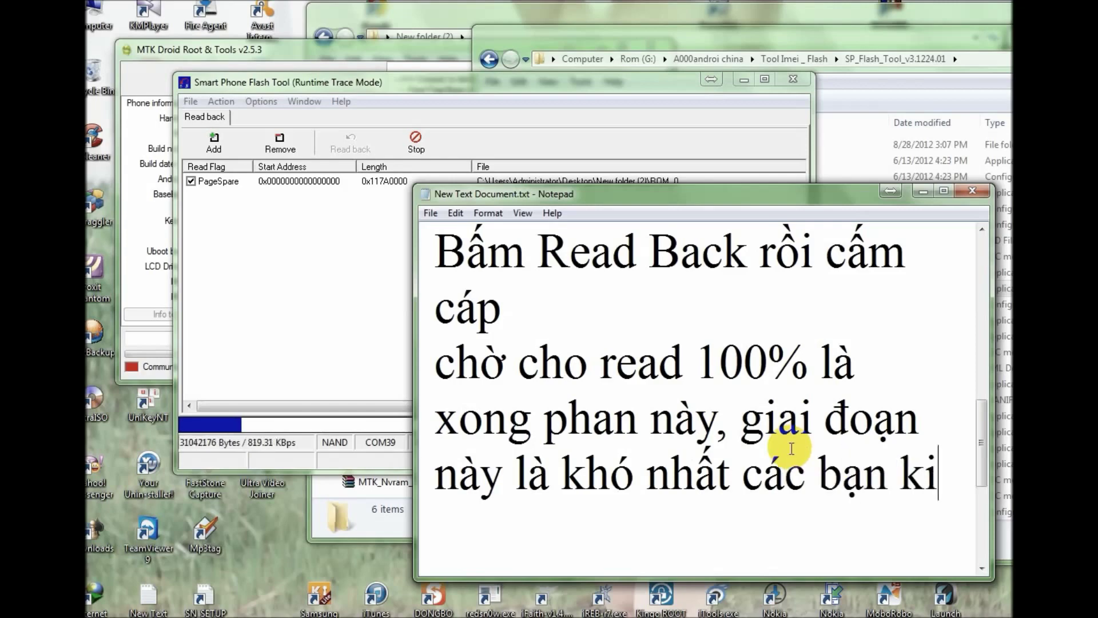
text(ên n)
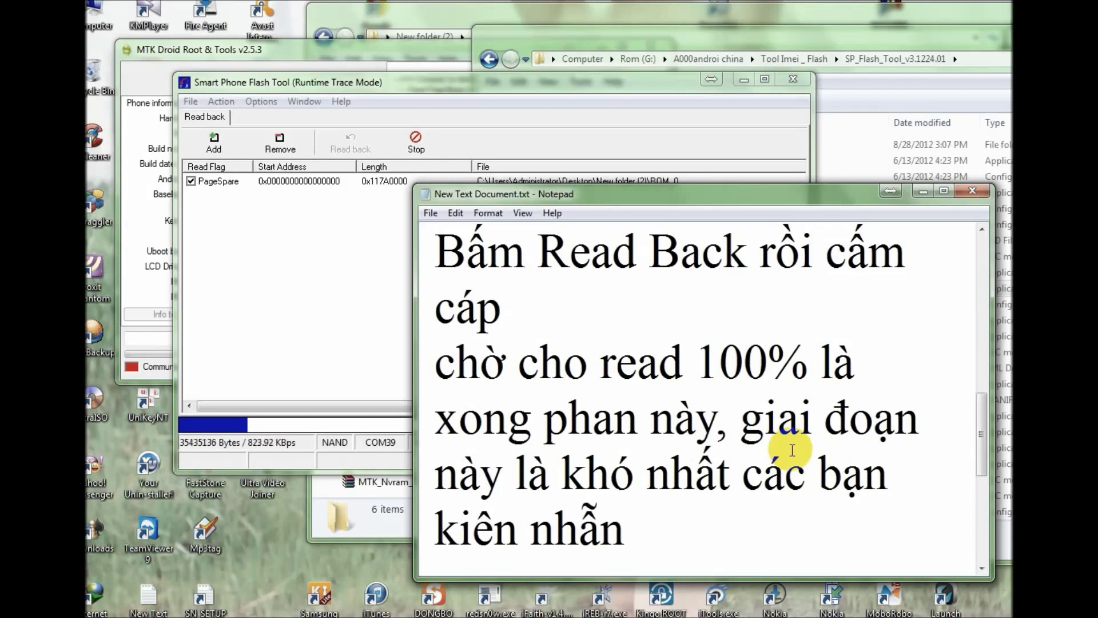
text(hân tí)
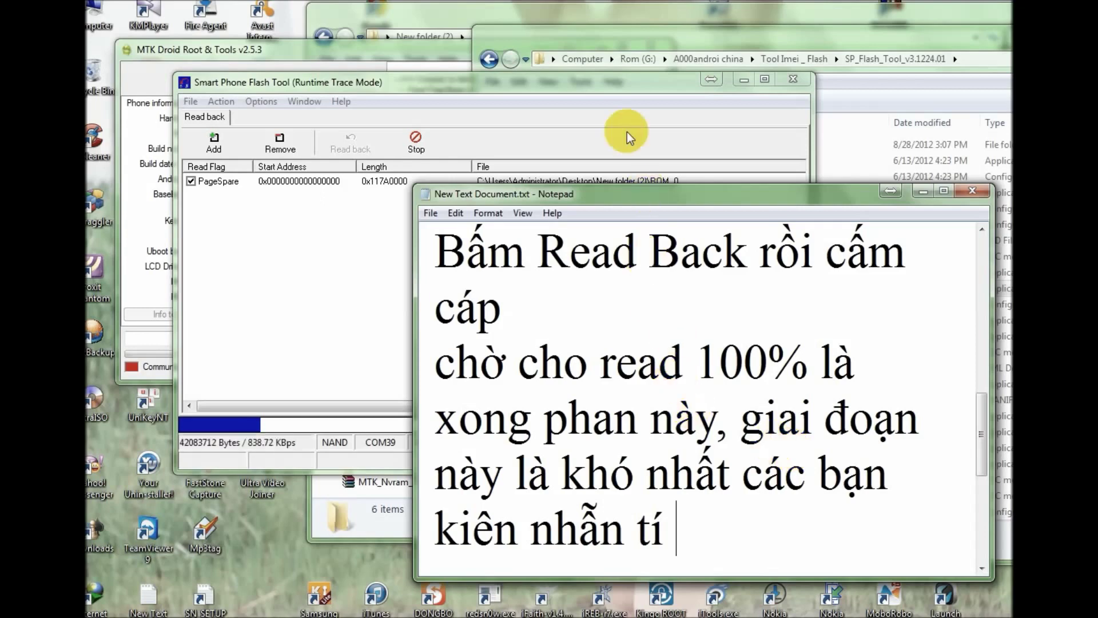
- Check the progress of the ROM_0 read-back in Smart Phone Flash Tool
click(610, 84)
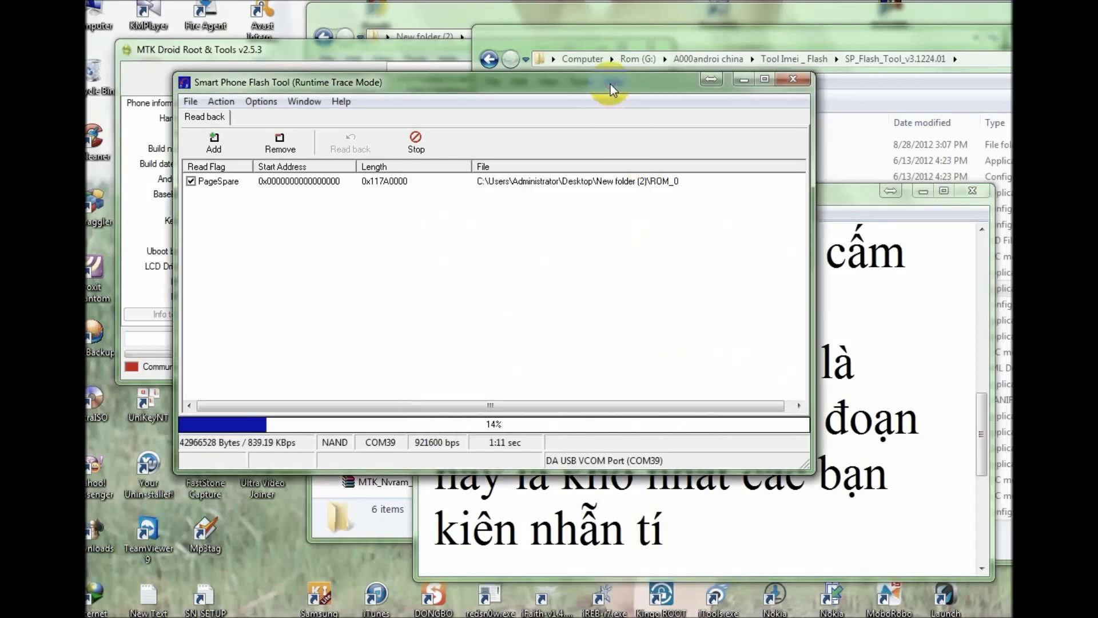
click(763, 529)
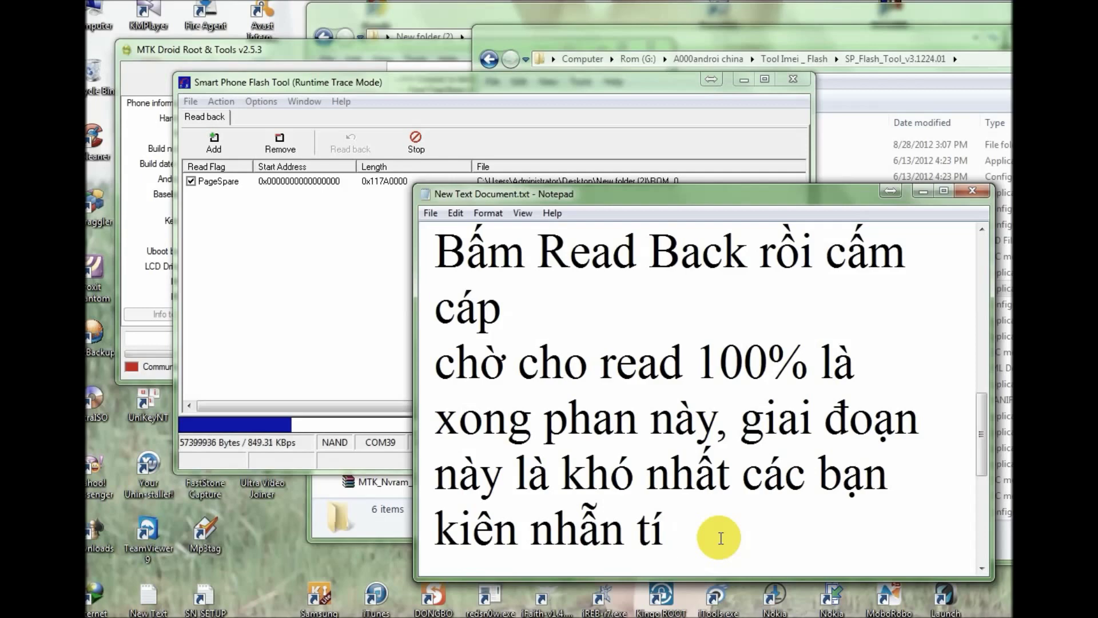
click(624, 85)
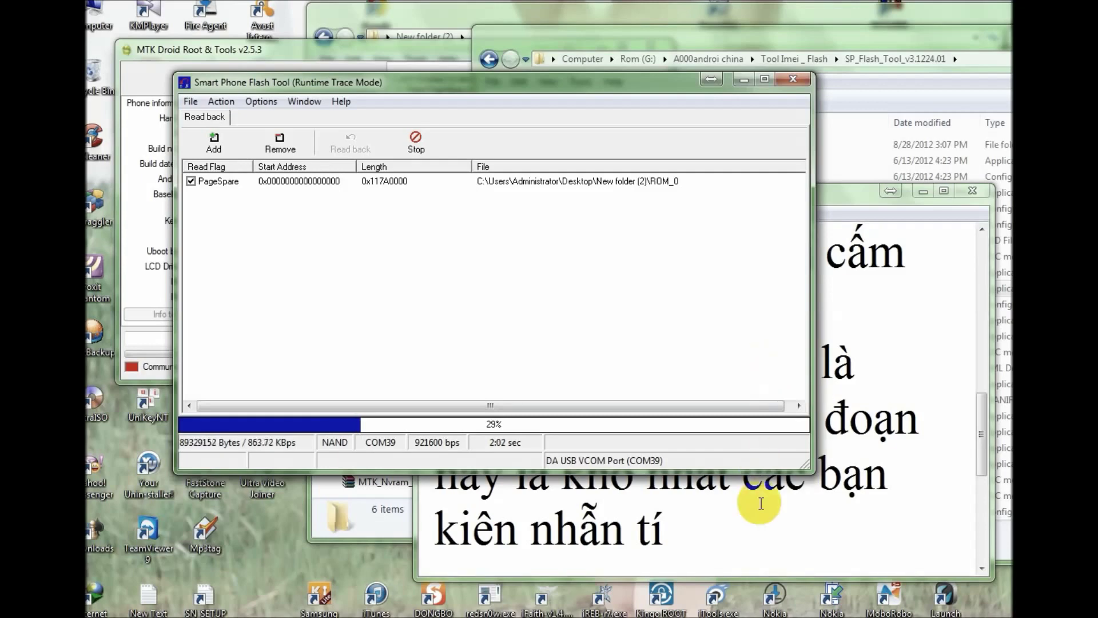
- In the Notepad notes, replace the sentence about waiting for the read to reach 100% with "Nhớ là máy đã root nhé"
click(757, 524)
text(chờ cho read 100% là xong phan này, giai đoạn này là khó nhất các bạn kiên nhẫn tí)
drag(682, 503, 439, 361)
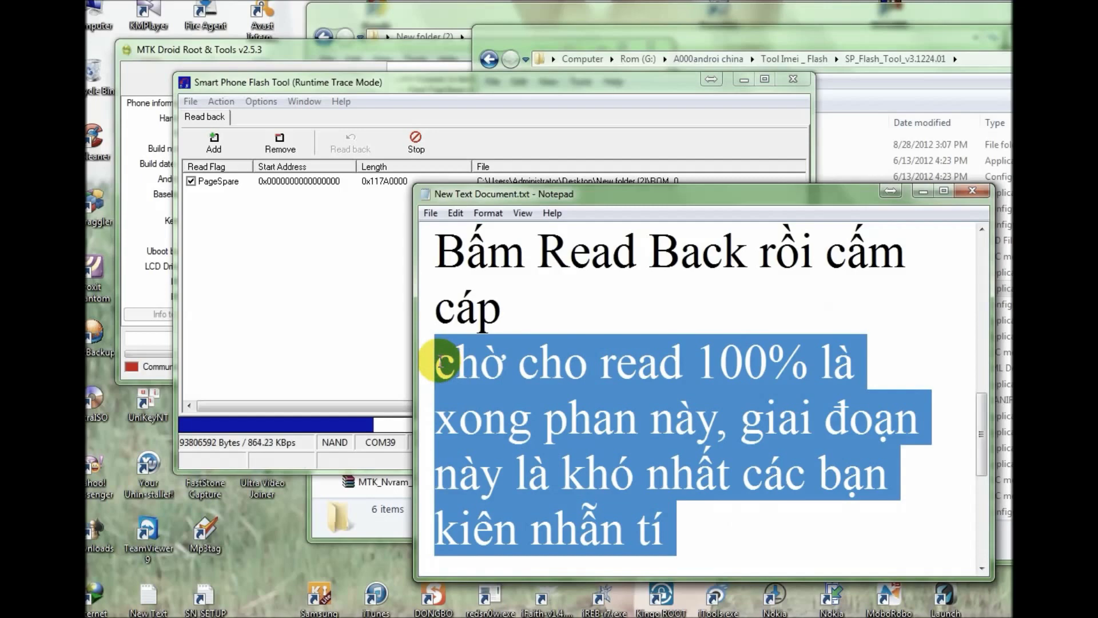
text(Nhớ là )
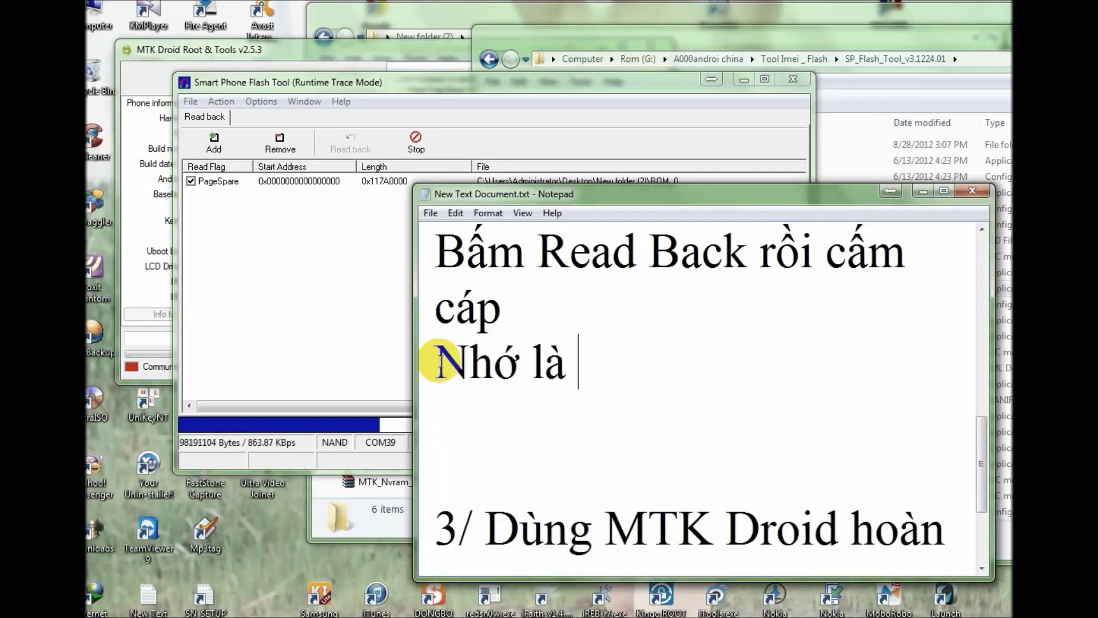
text(máy )
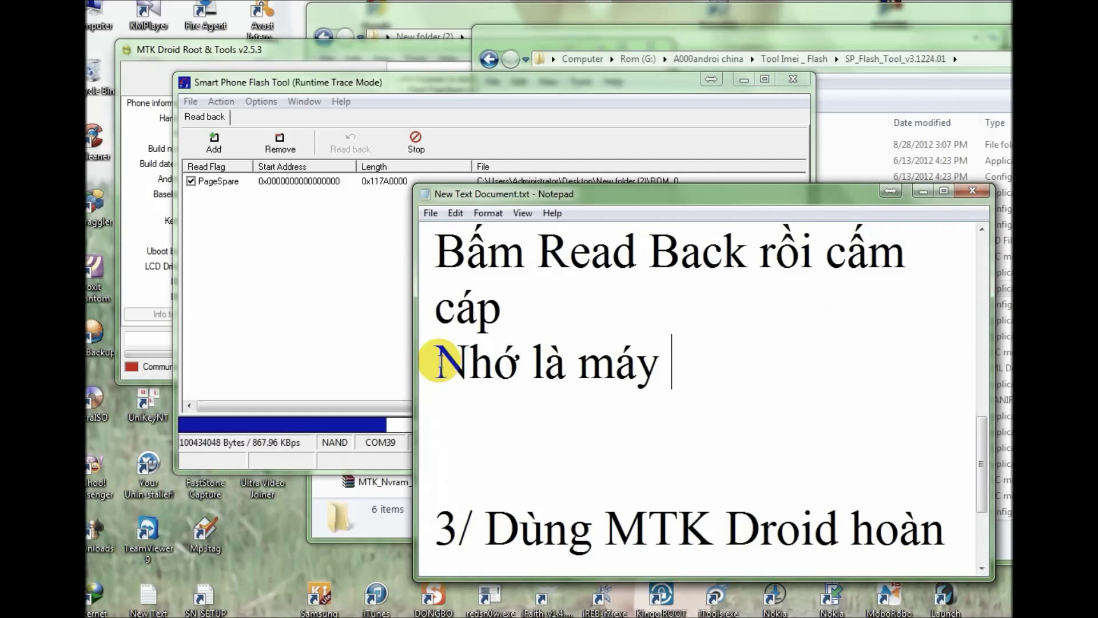
text(đã r)
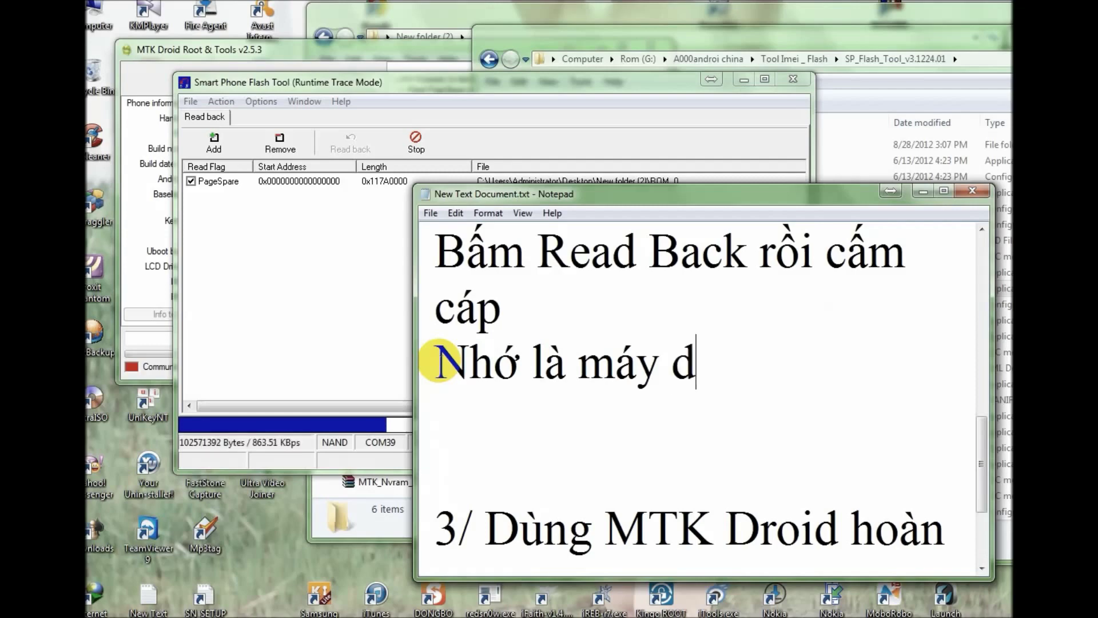
text(ooot )
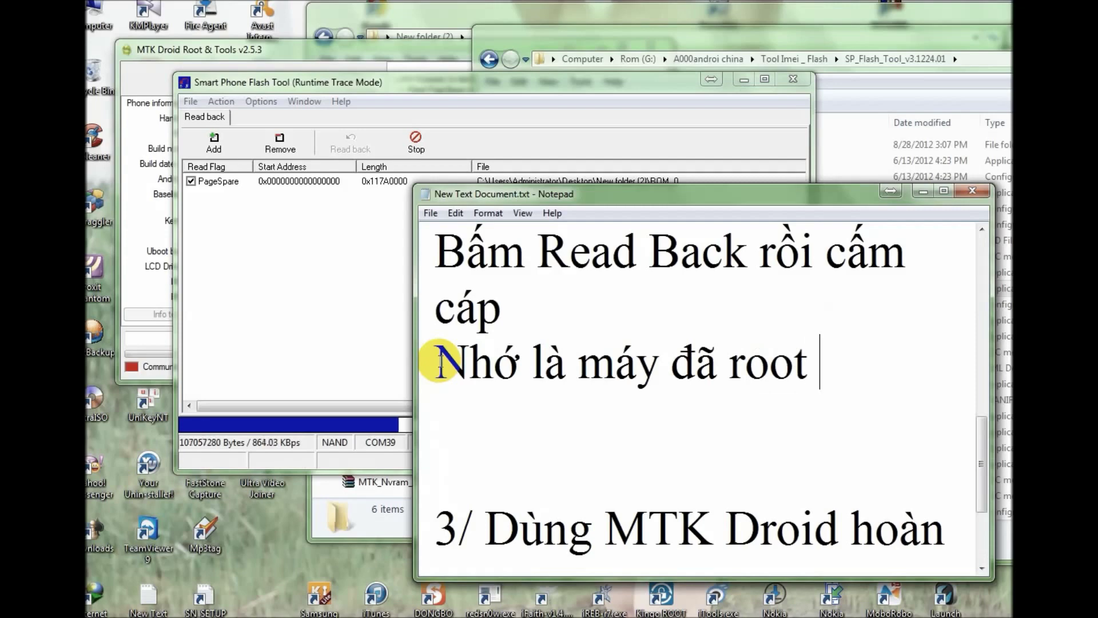
text(nhes)
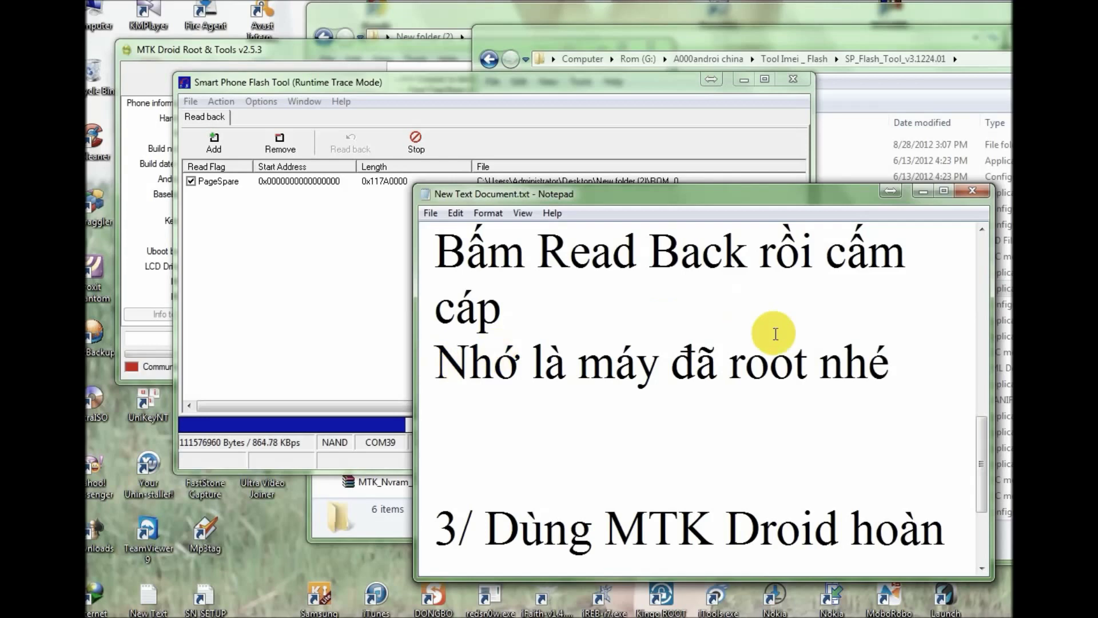
- Clear all the notes above the "3/ Dùng MTK Droid hoàn thành Rom" line and switch to Smart Phone Flash Tool
drag(907, 375, 449, 193)
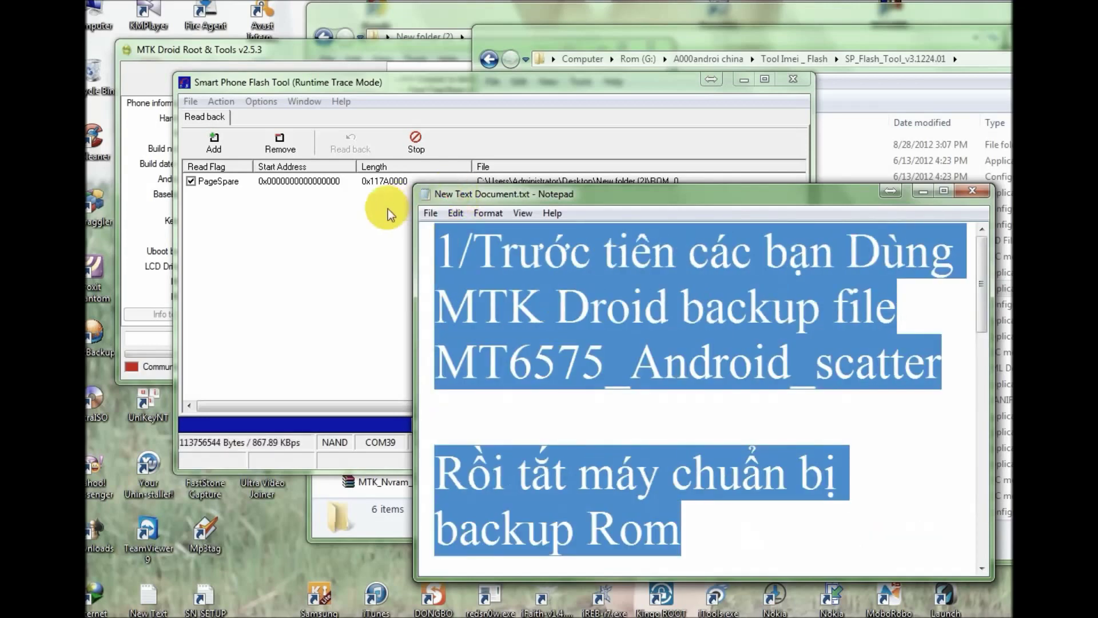
key(BackSpace)
key(BackSpace)
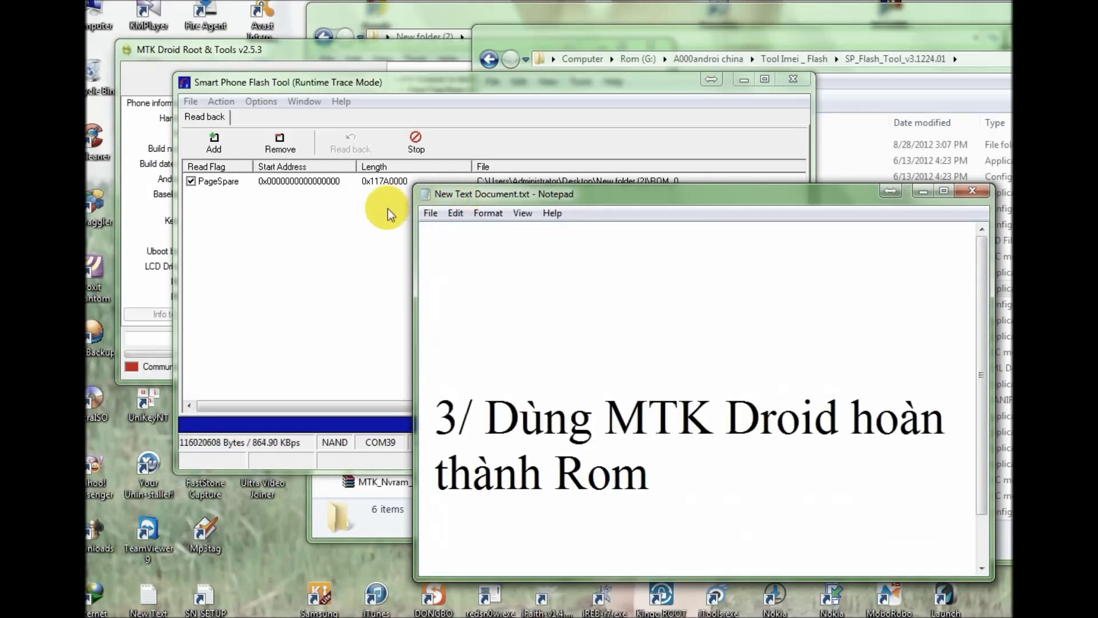
key(Down)
key(Down)
key(Down)
key(ctrl+shift+End)
key(Delete)
click(473, 262)
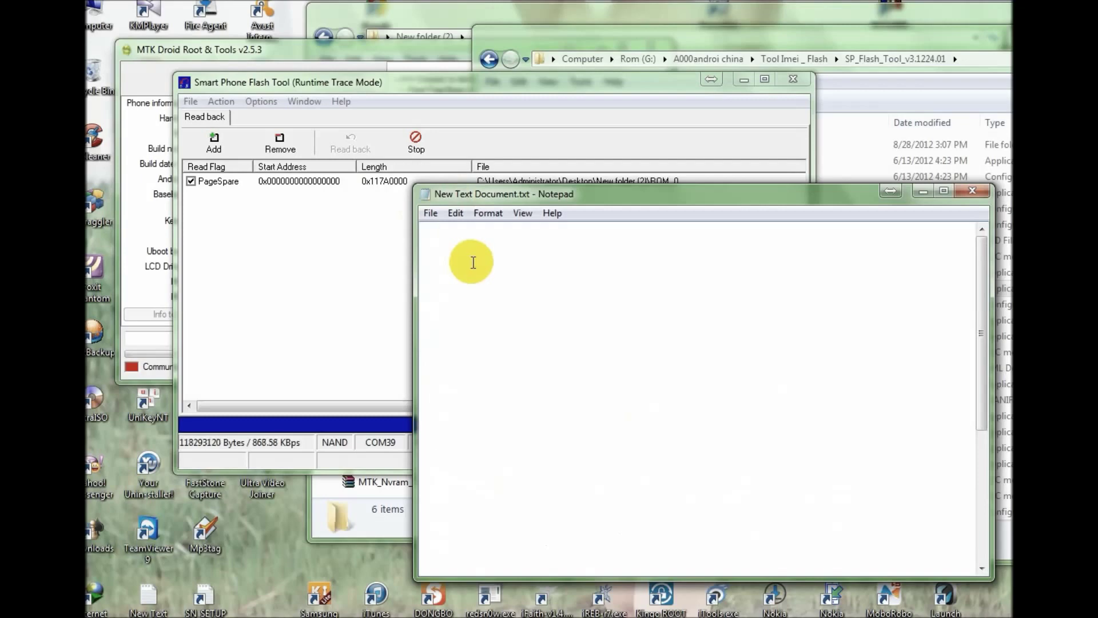
click(531, 83)
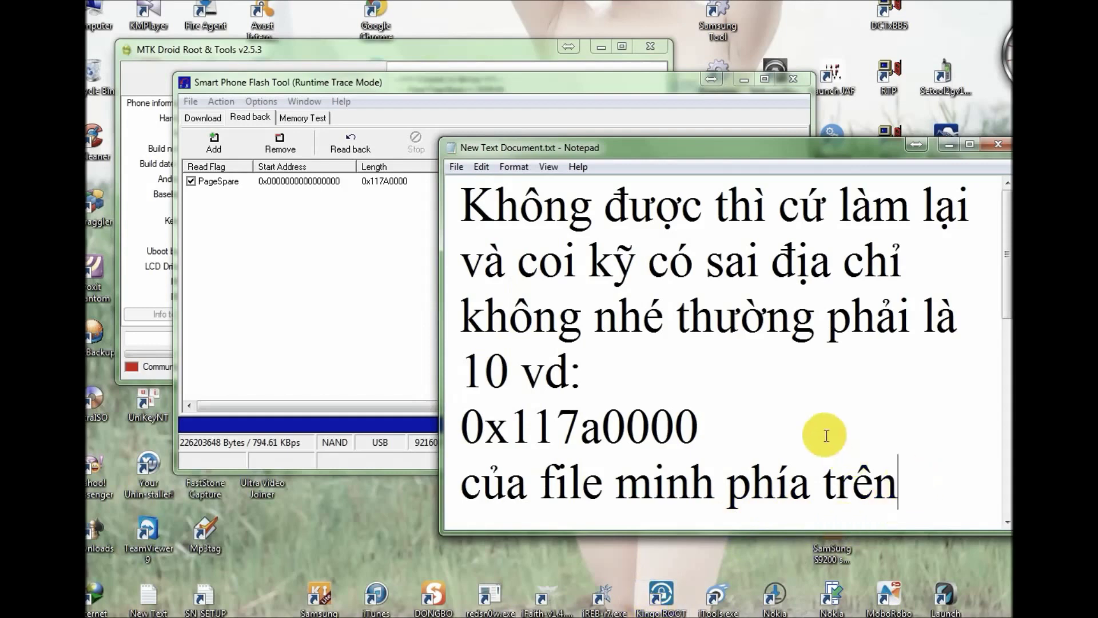
- Replace the Notepad text about retrying and checking the address with "tiếp tục nếu đã backup ok bước 2 nhé"
drag(902, 490, 454, 184)
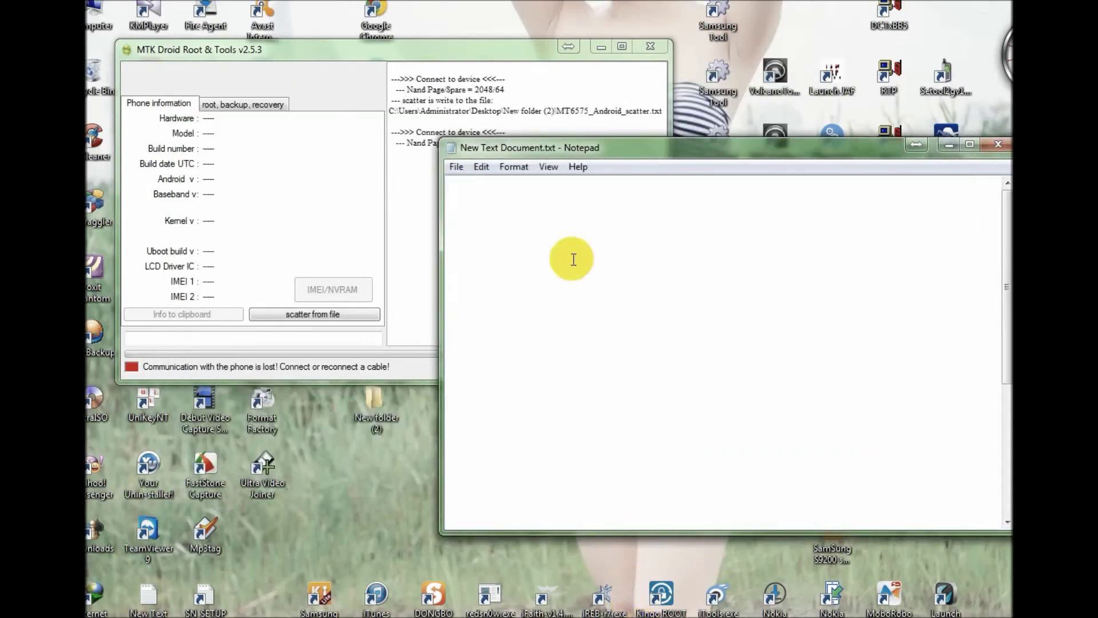
text(tiếp )
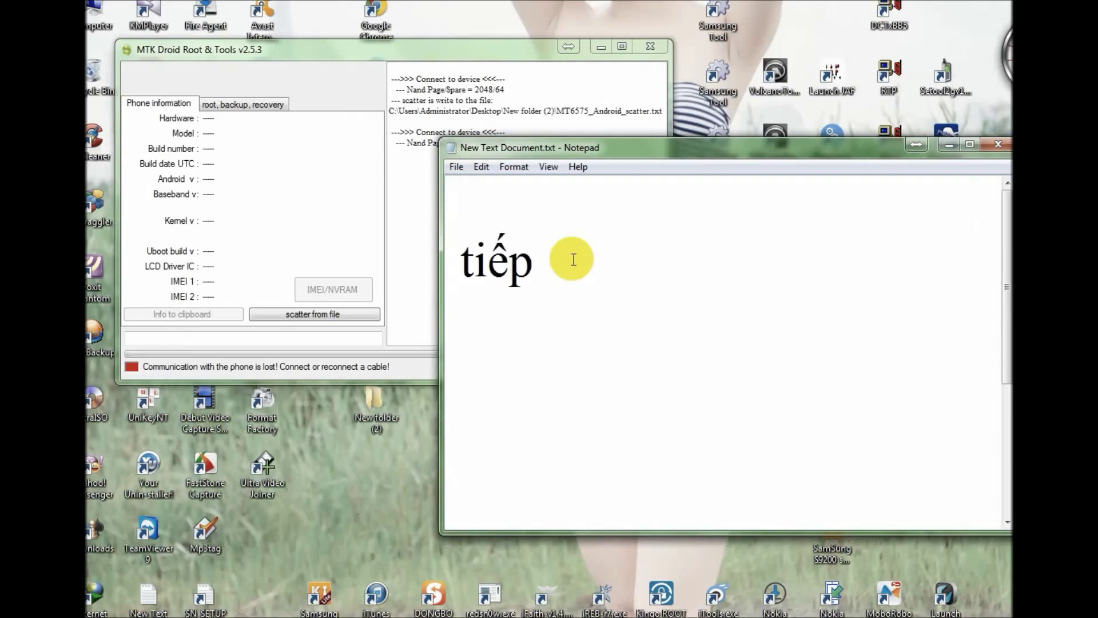
text(tục nếu đã ba)
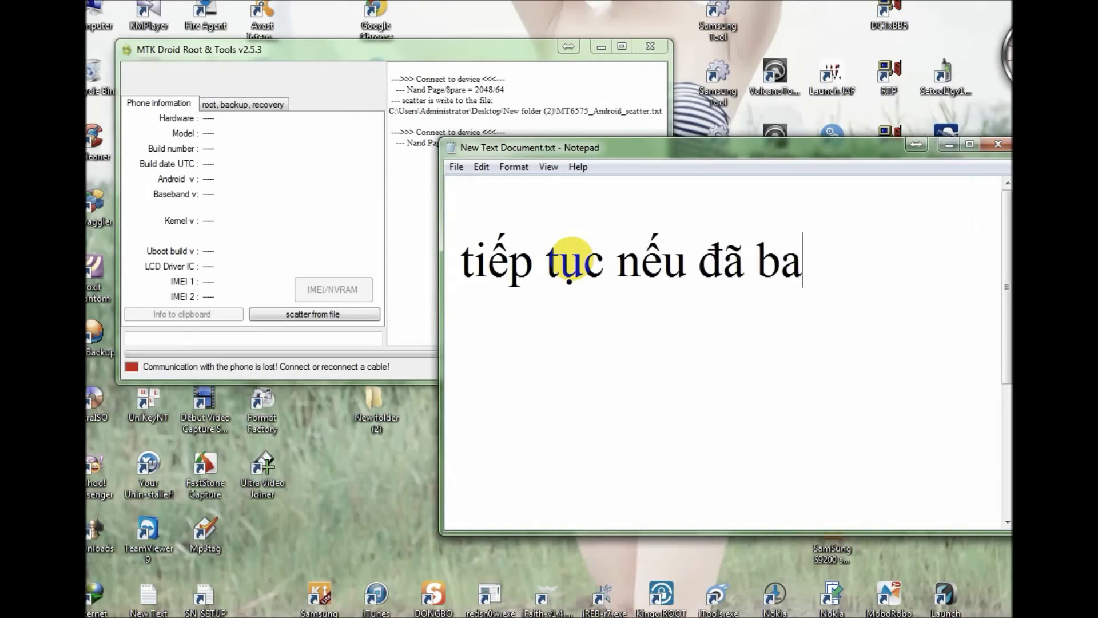
text(ckup ok )
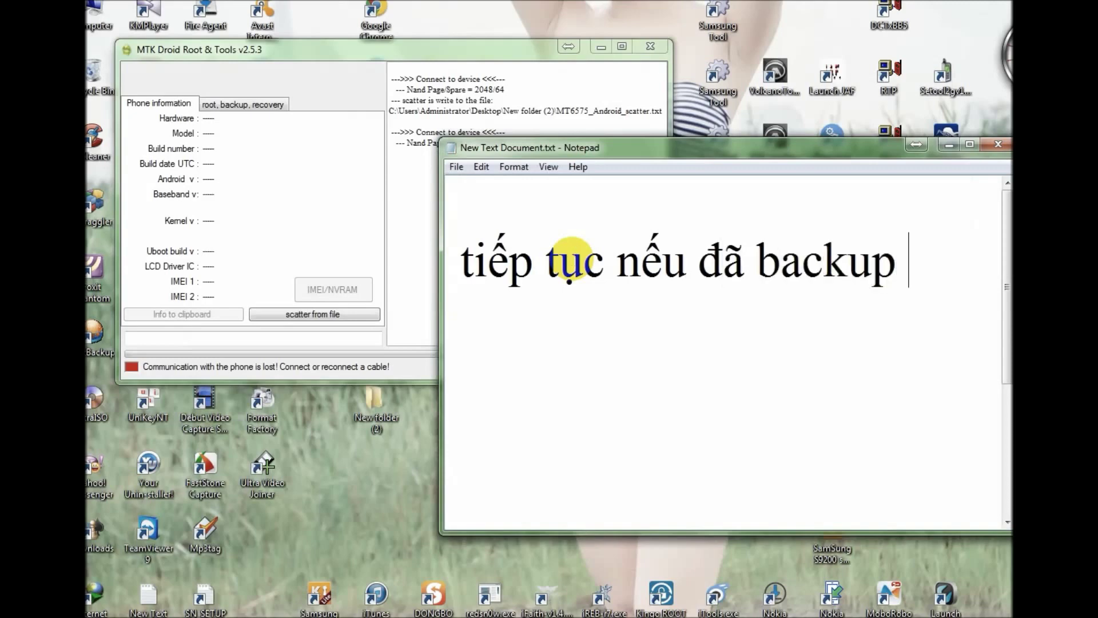
text(nhe)
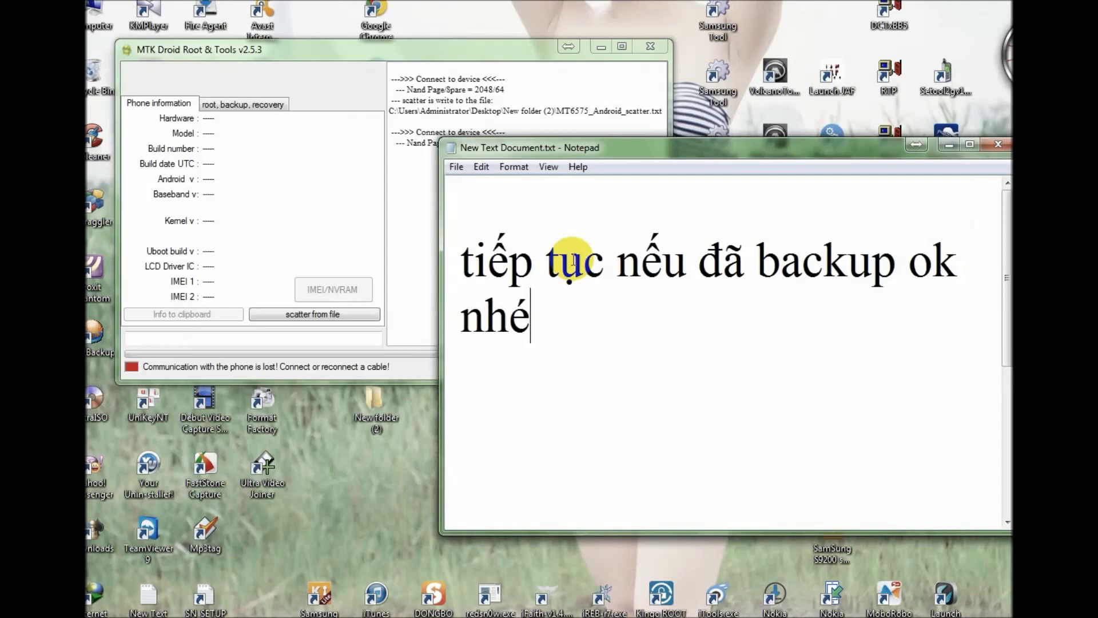
click(969, 256)
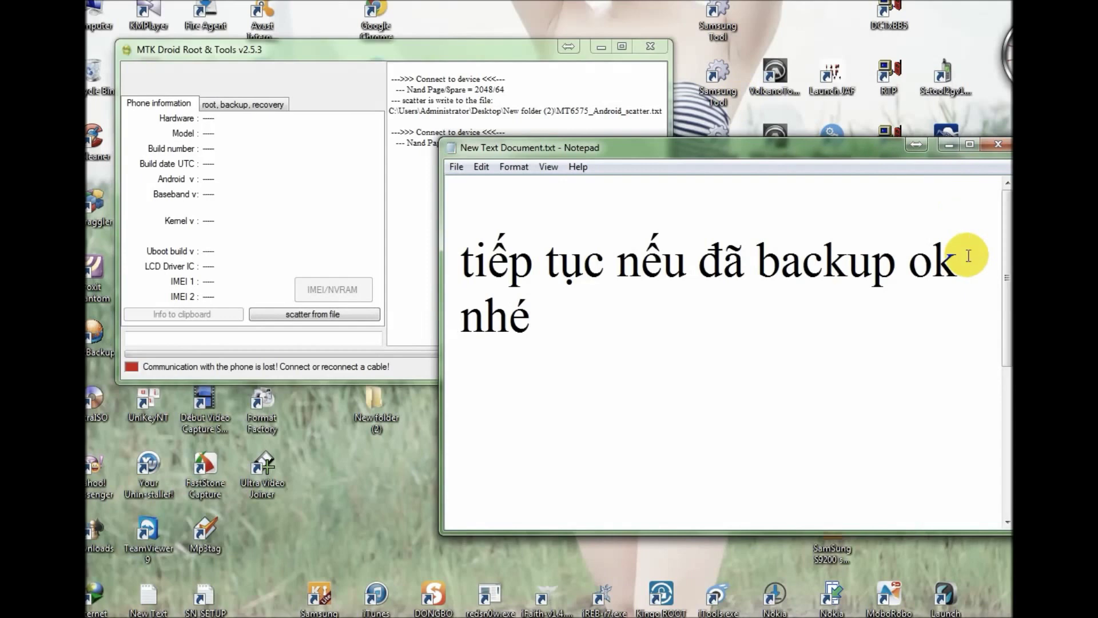
click(469, 311)
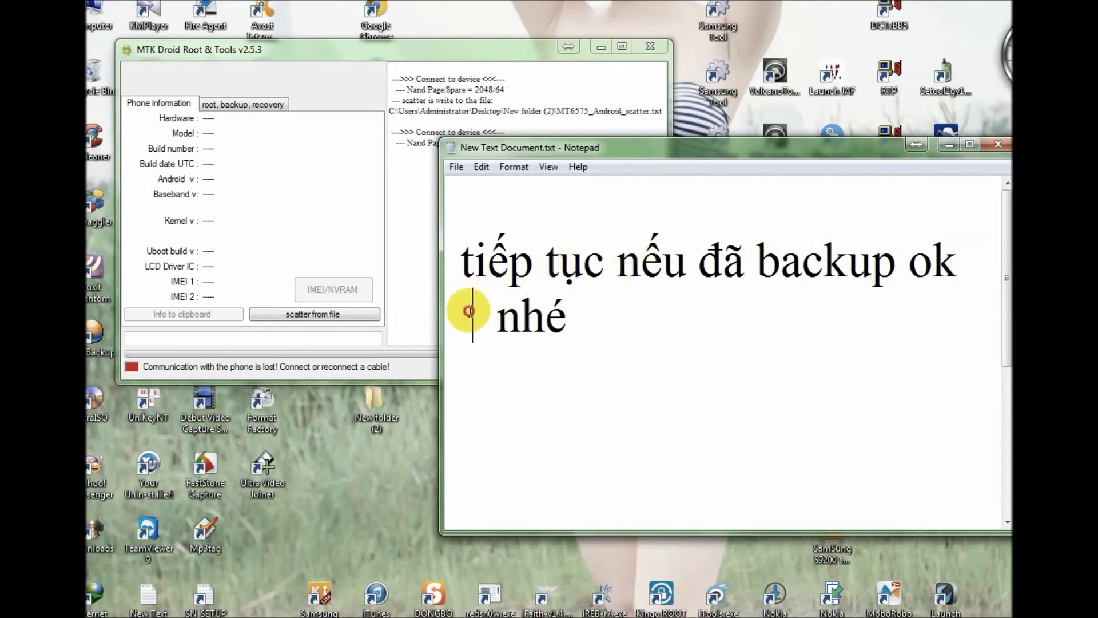
text(bươcs 2)
click(798, 352)
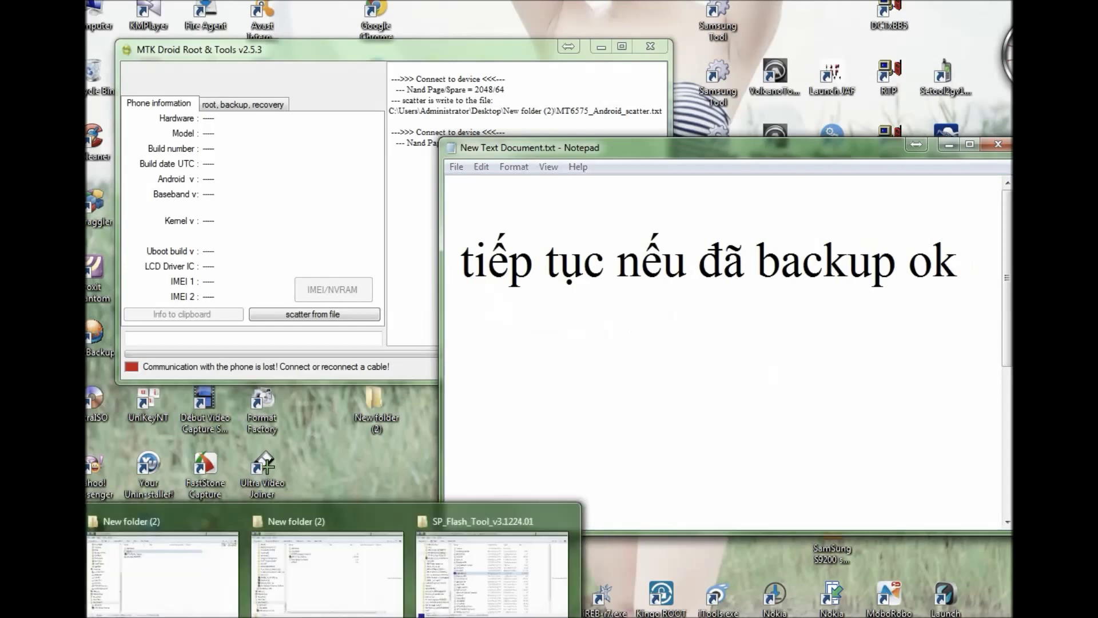
- In File Explorer, open the New folder subfolder of New folder (2) and check the ROM_0 file
mouse_move(454, 580)
click(351, 575)
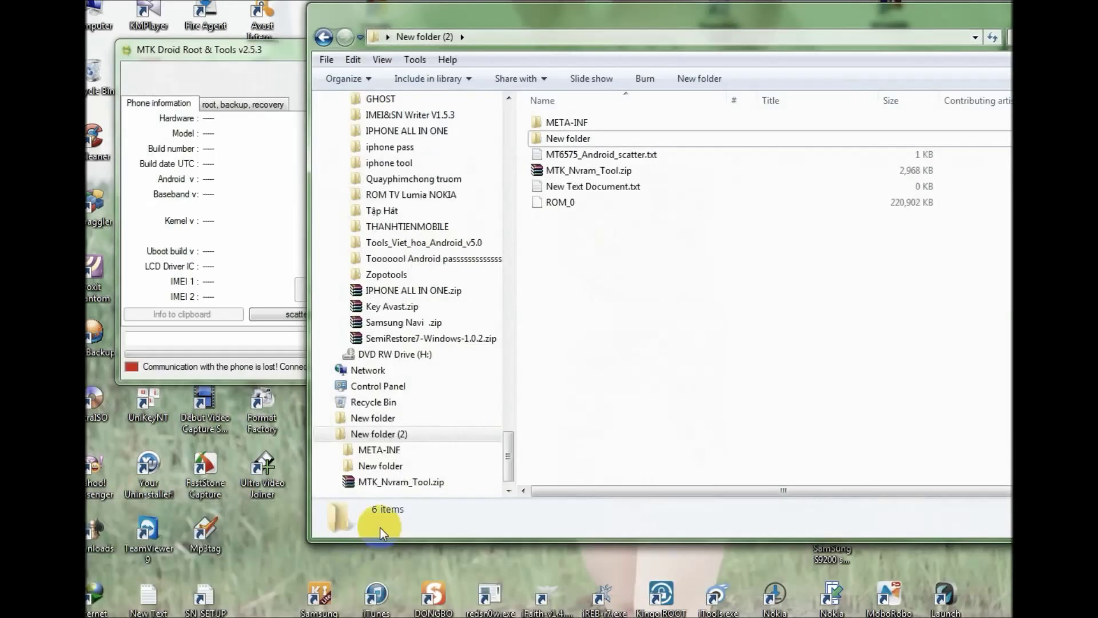
double_click(574, 139)
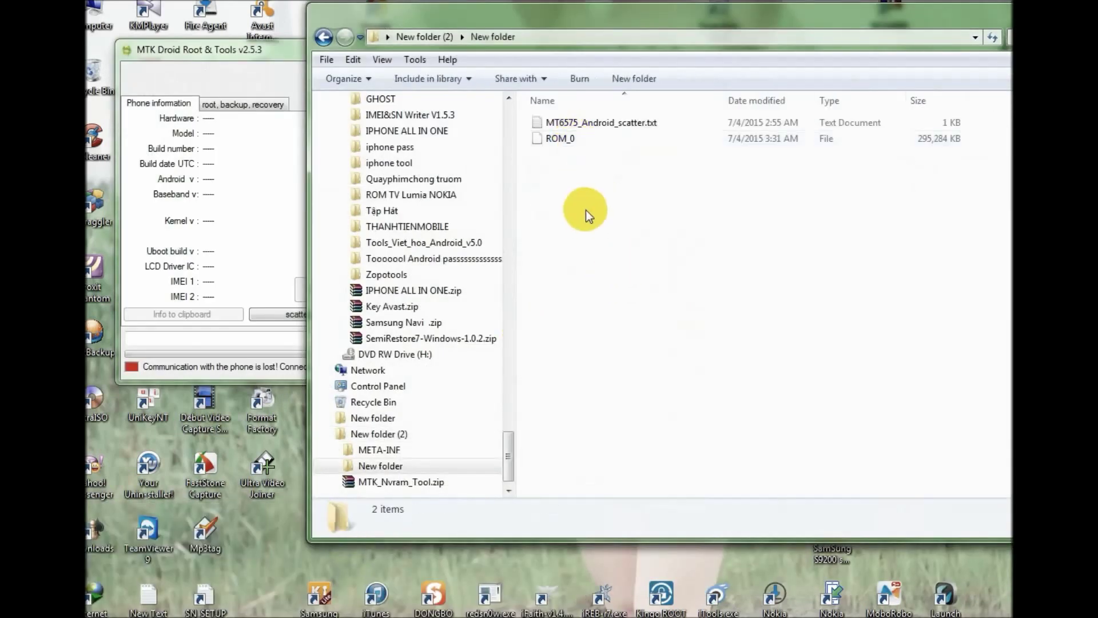
click(863, 140)
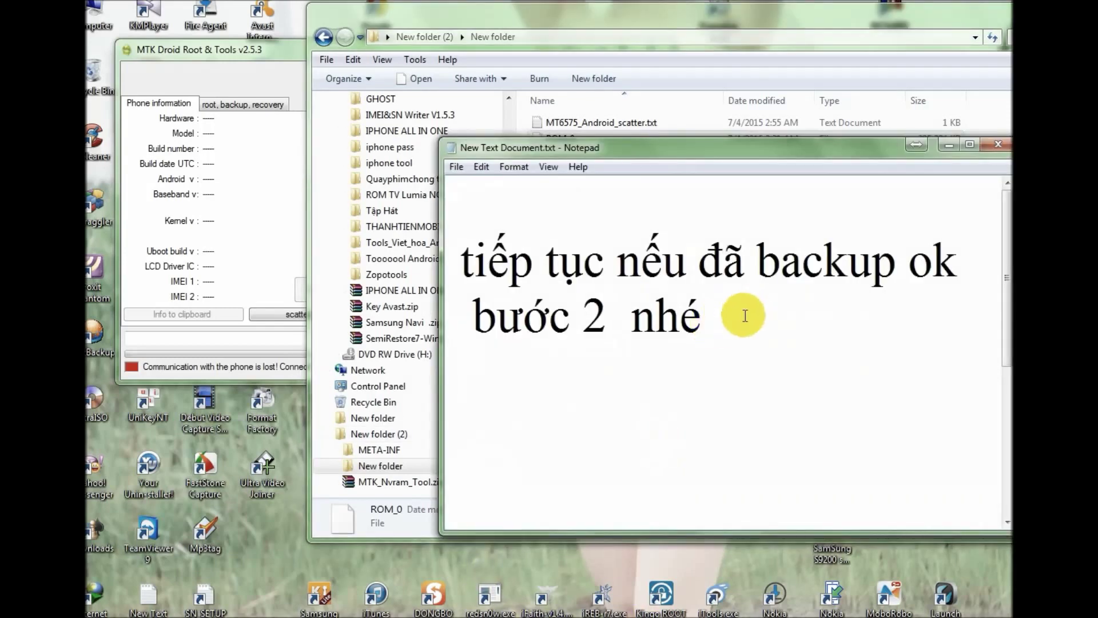
- Add the line "kế tiếp là bật máy lên để làm bước 3" below the step 2 note in Notepad
key(Return)
text(kế ti)
text(ếp )
text(là bât)
text(j mays le)
text(en )
text(ddeer )
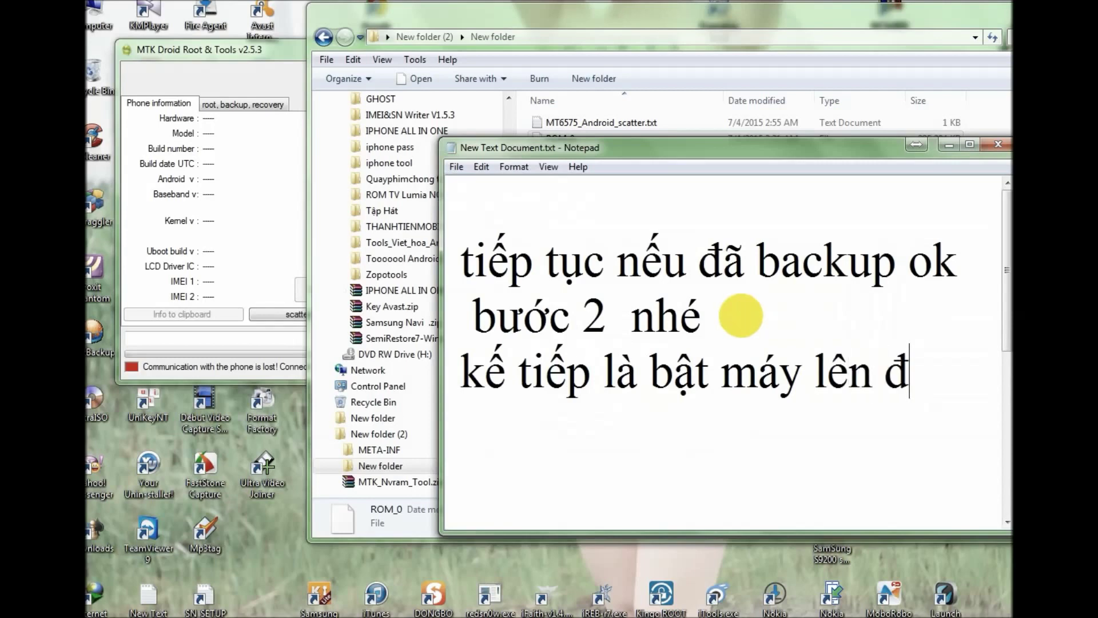
text(la)
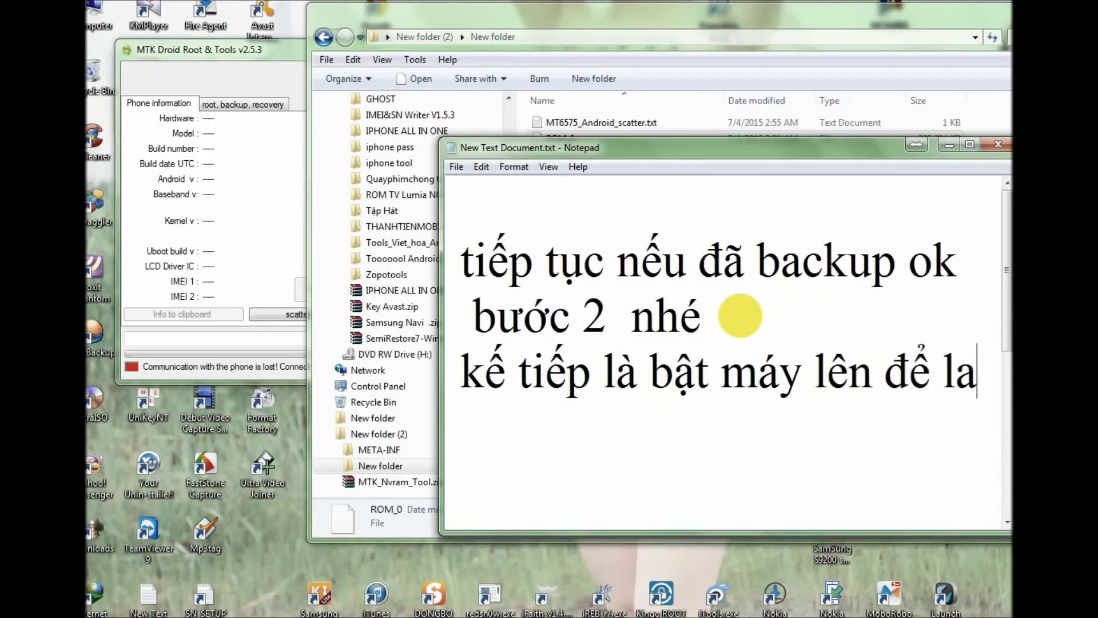
text(mf buoc)
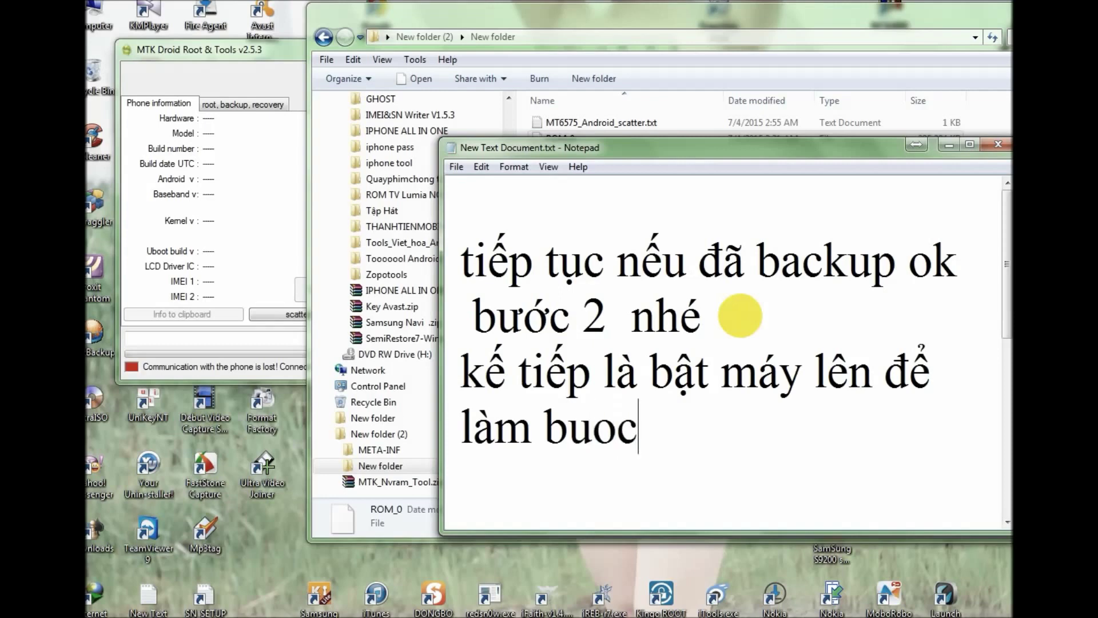
text(ws 3)
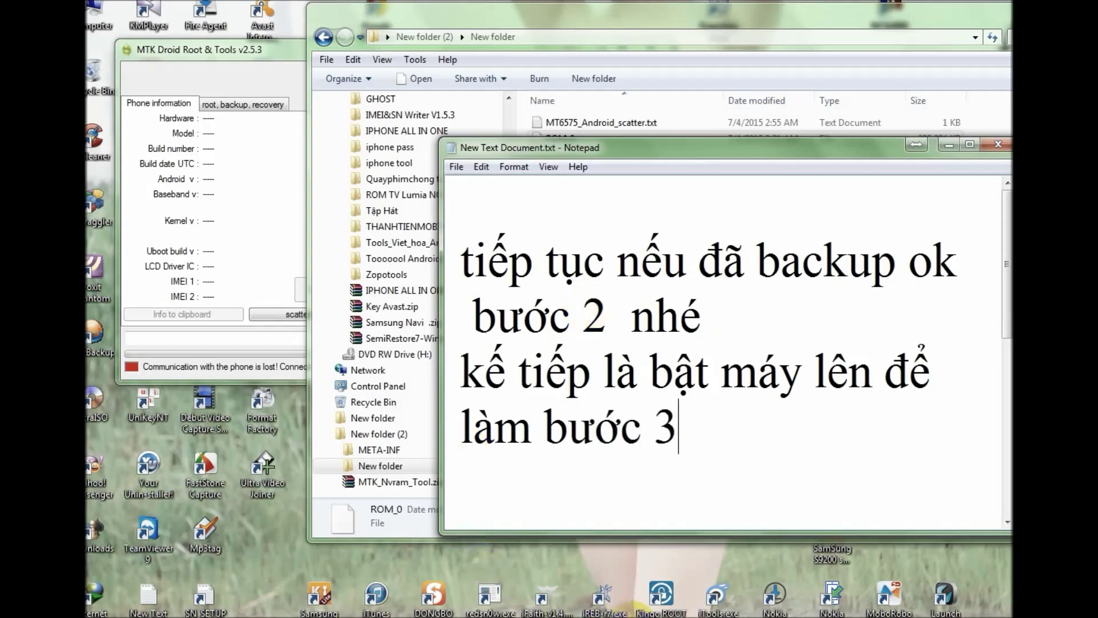
- Check the phone information in MTK Droid Root & Tools and the "3/ Dùng MTK Droid hoàn thành Rom" line in Notepad
click(630, 598)
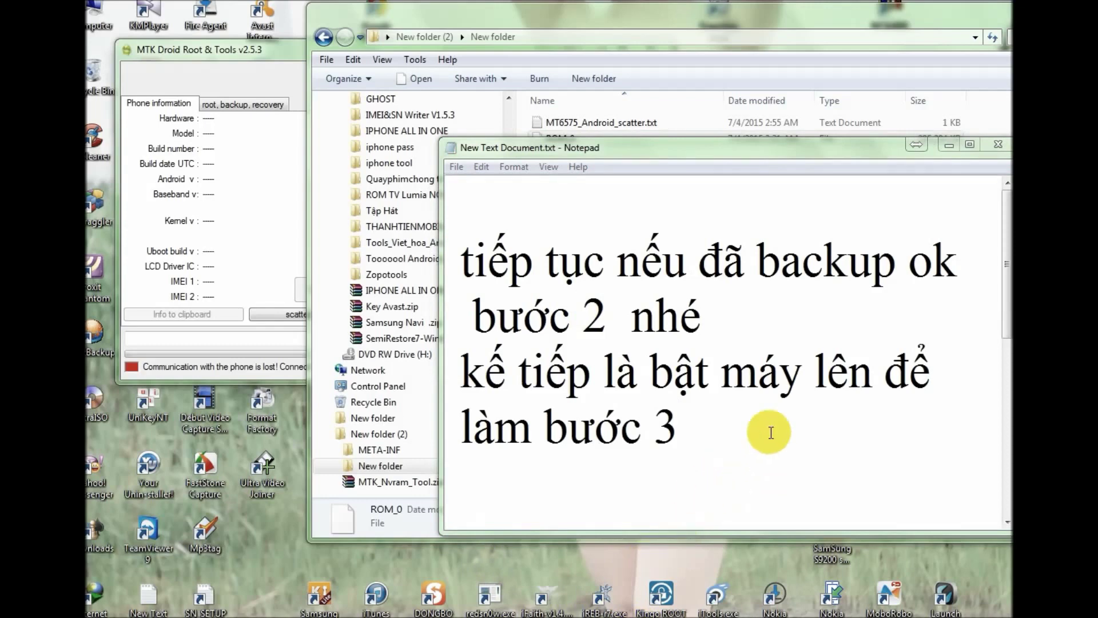
click(249, 218)
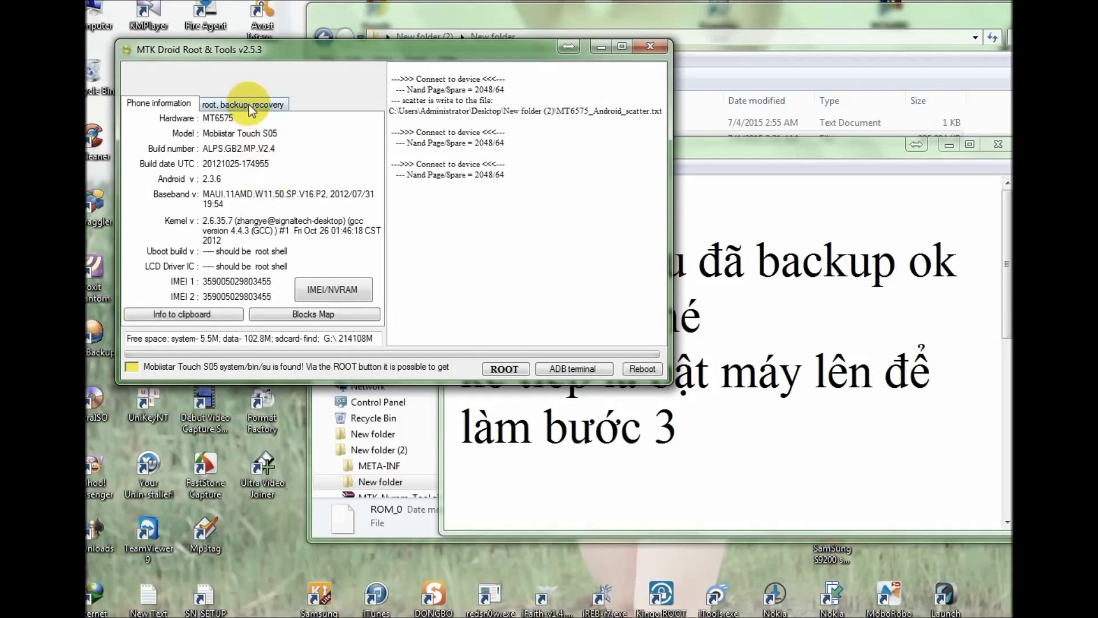
drag(1007, 307, 1002, 453)
drag(711, 437, 458, 369)
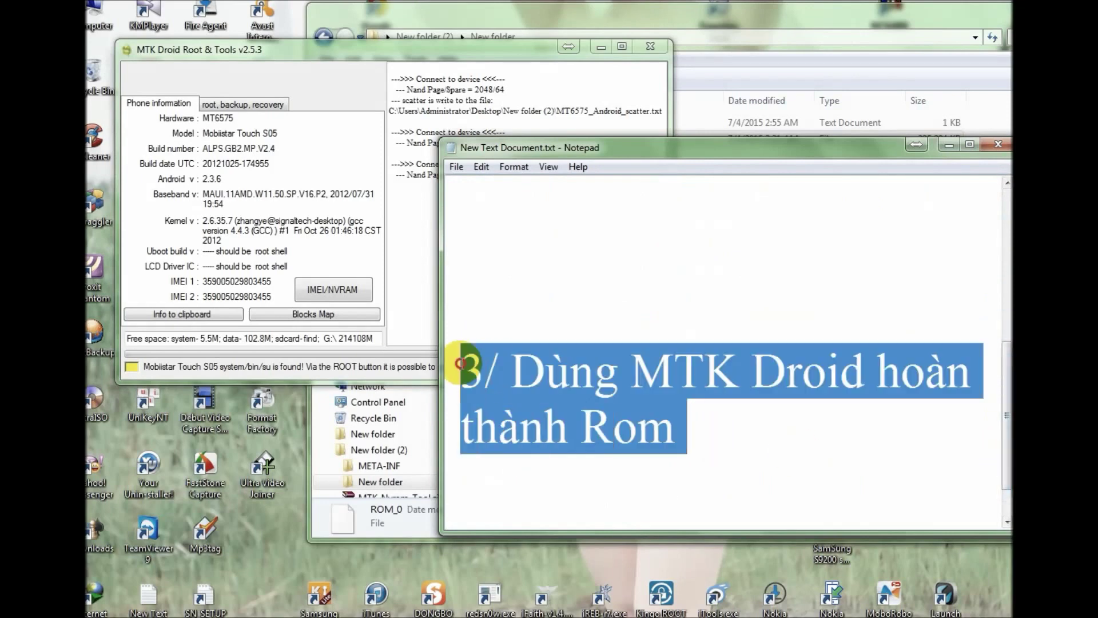
click(742, 429)
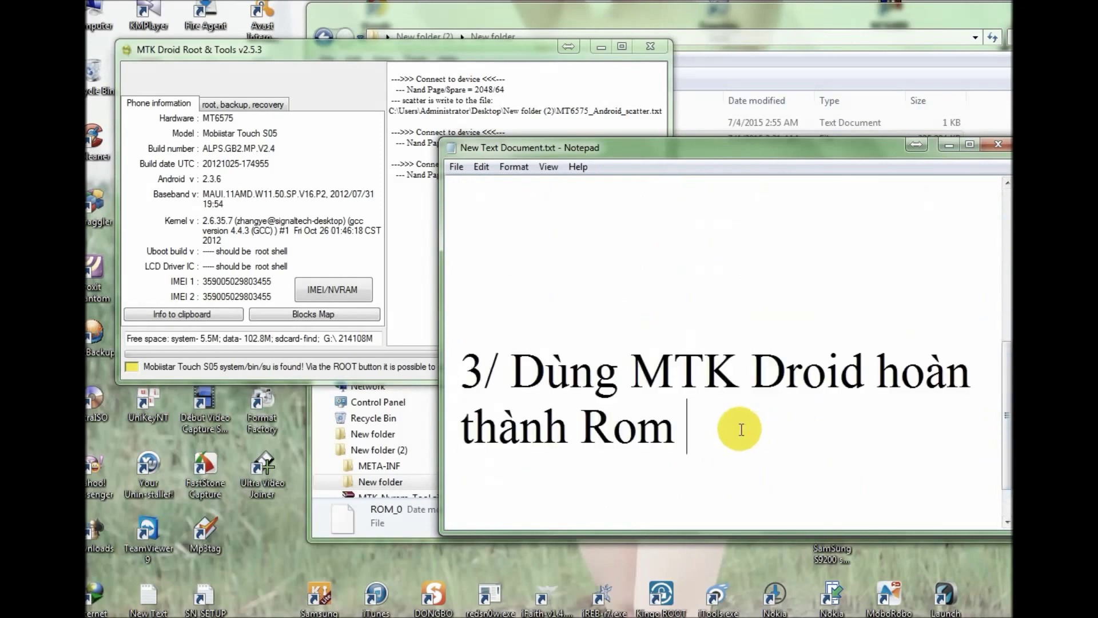
- In MTK Droid Root & Tools, process the FlashTool ROM file, choosing ROM_0 from New folder inside New folder (2)
click(243, 103)
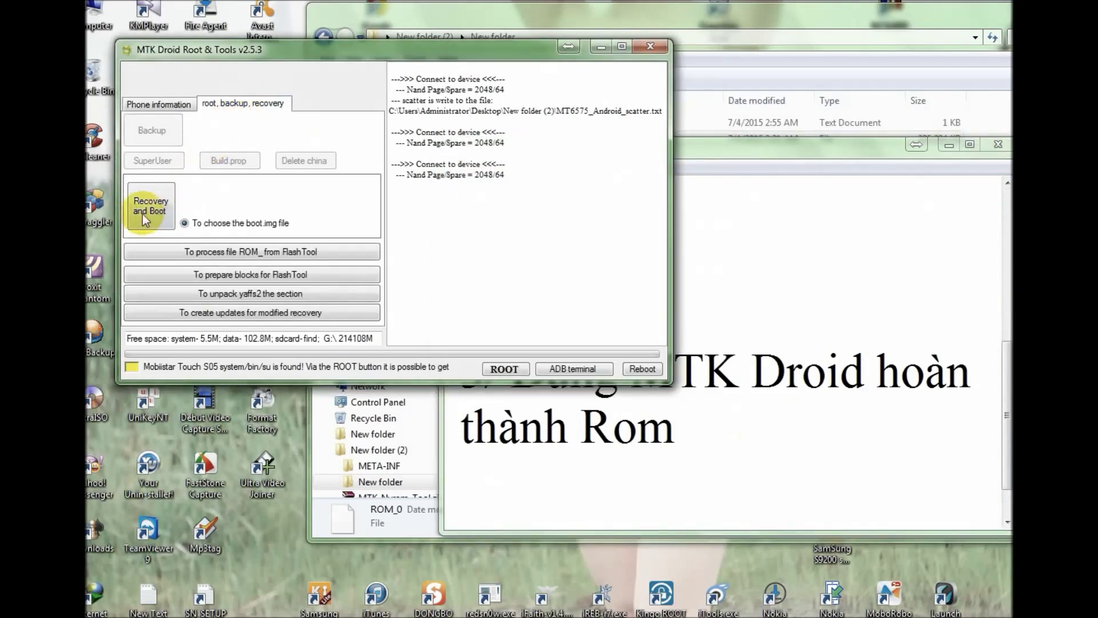
click(243, 251)
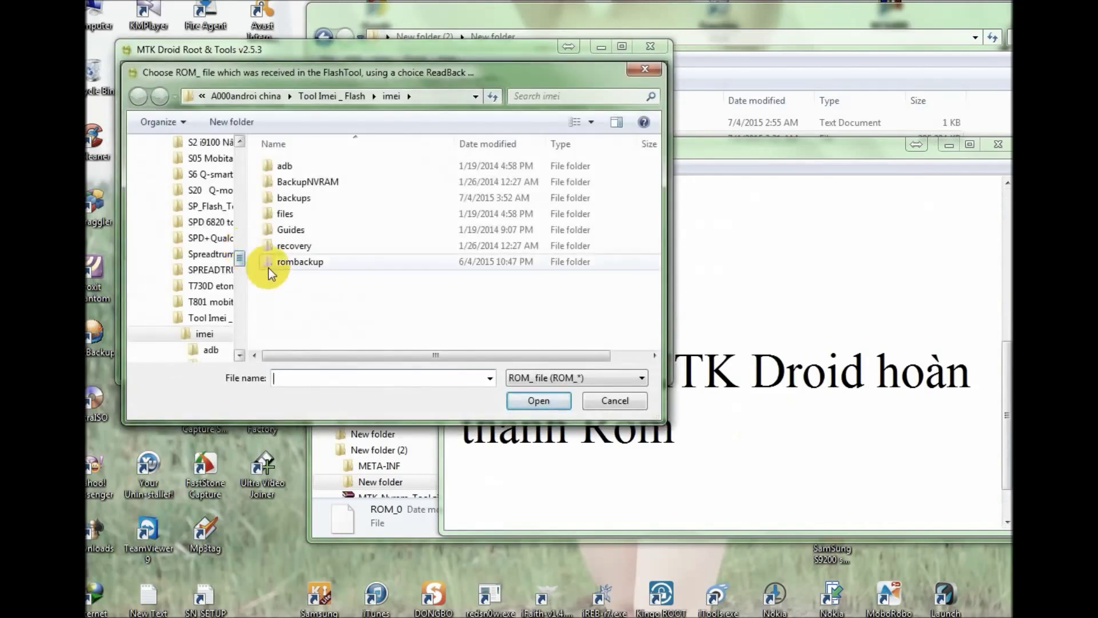
drag(240, 260, 235, 350)
click(189, 286)
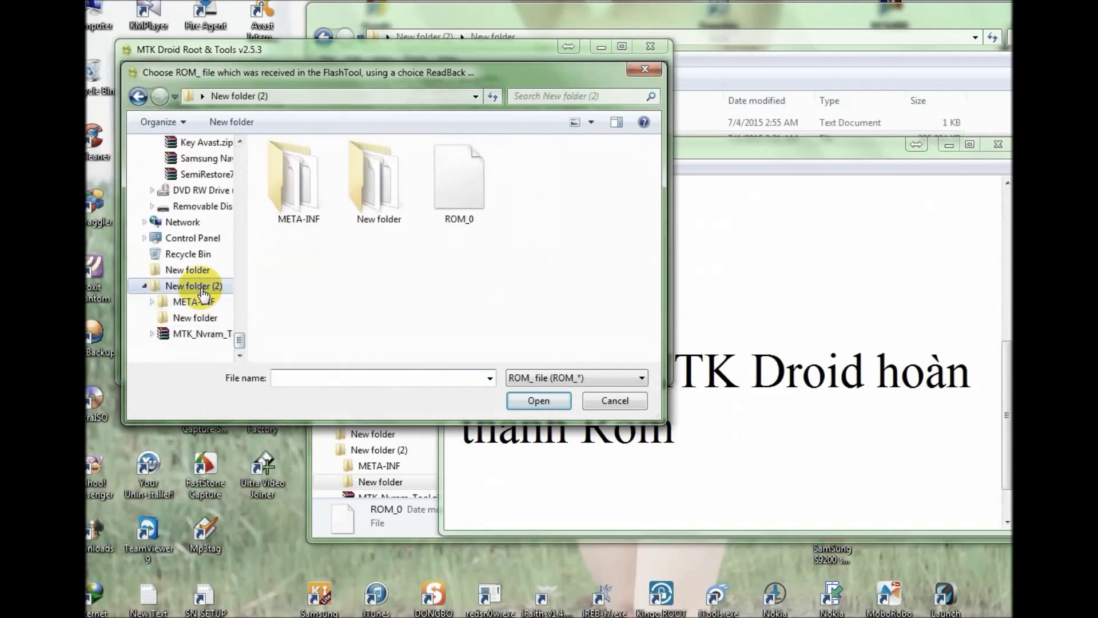
double_click(376, 191)
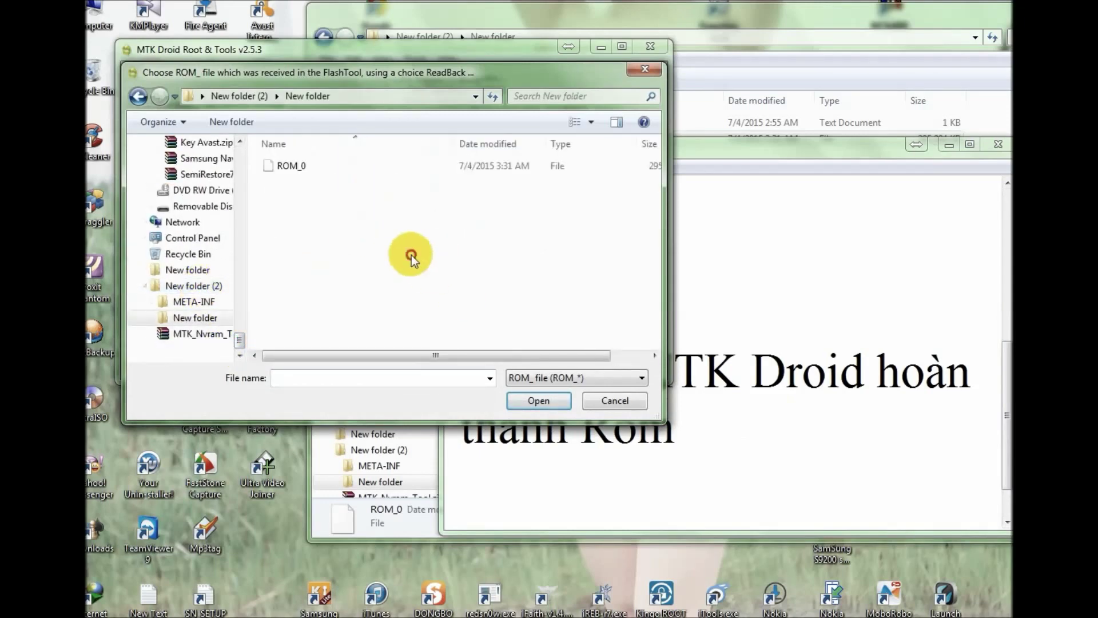
drag(664, 224, 823, 226)
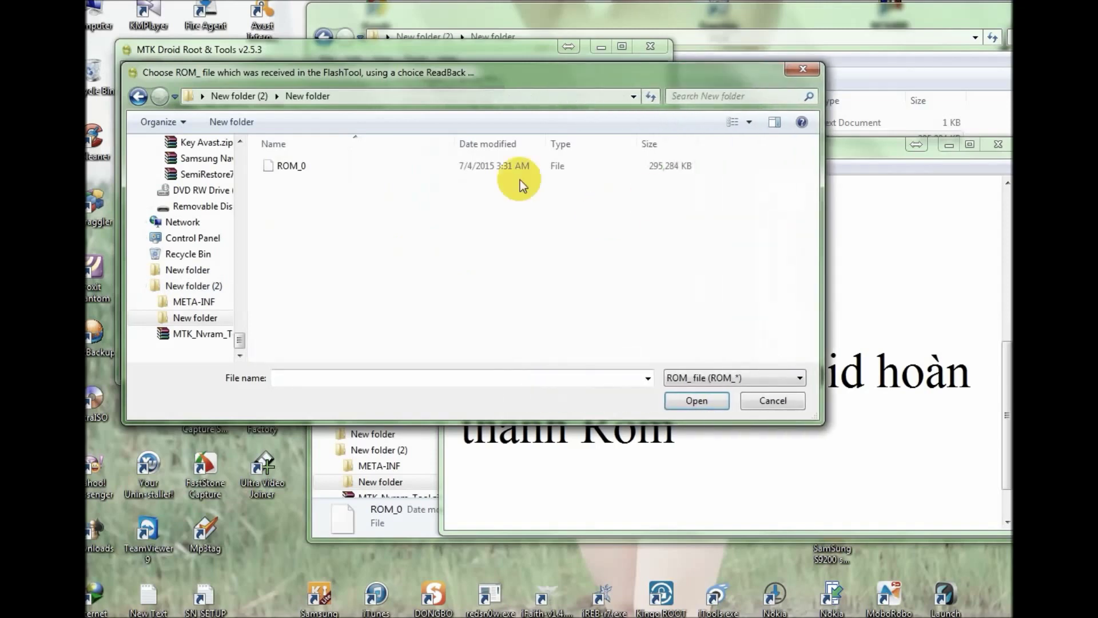
double_click(366, 166)
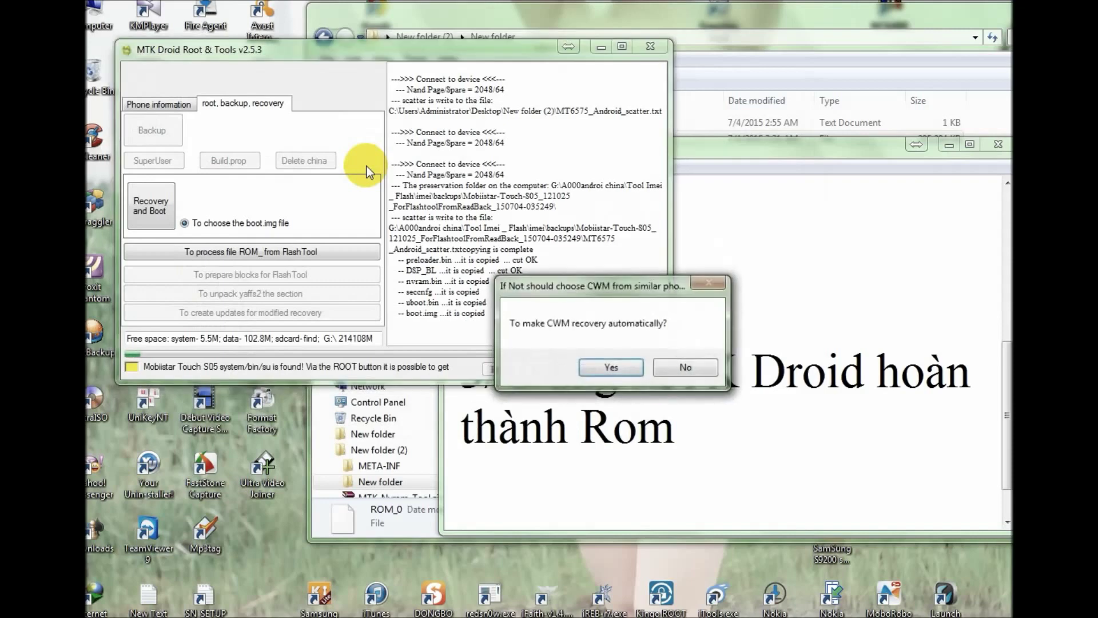
- Agree to make the CWM recovery automatically while processing ROM_0, and bring the New folder window forward in File Explorer
click(600, 365)
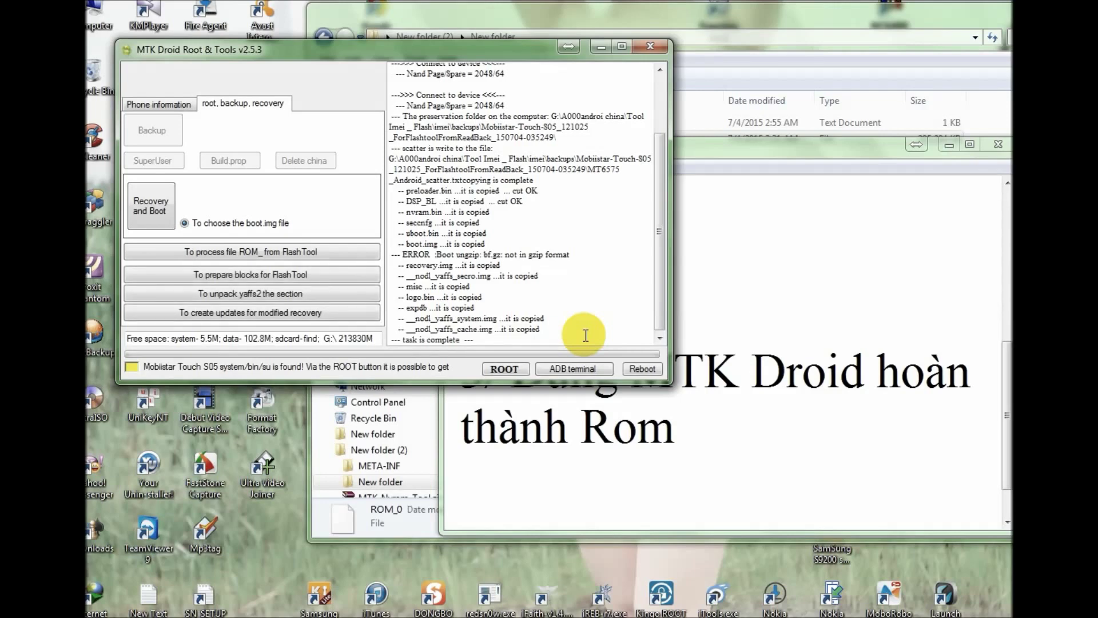
click(753, 23)
click(613, 196)
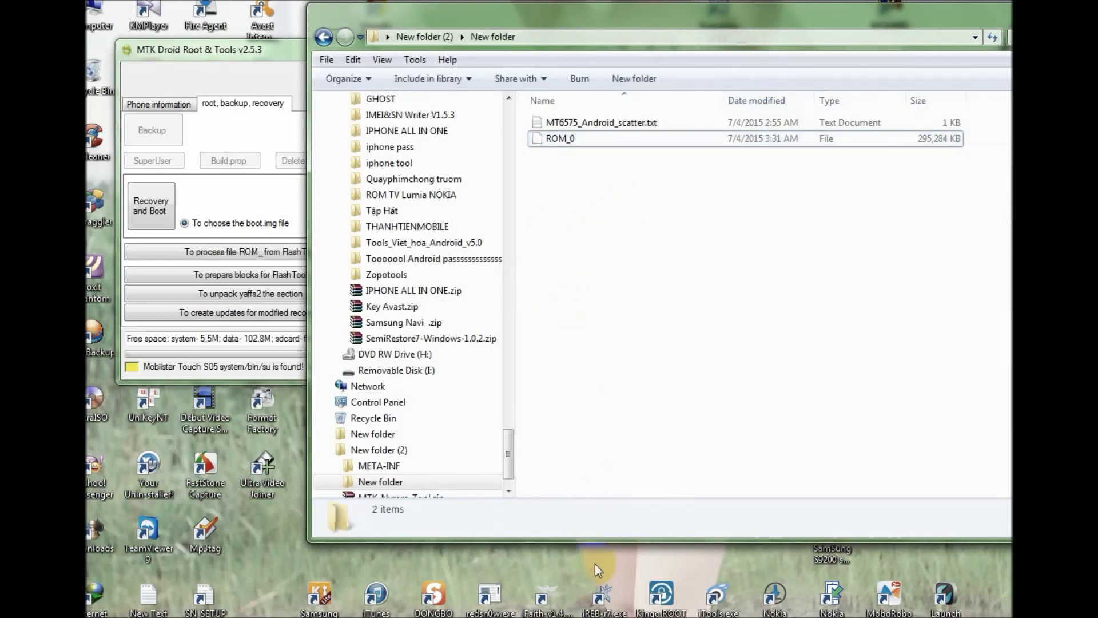
- Add the line "Đã xong , ta vào xem Rom đã backup nhé" below the step 3 note in Notepad
key(alt+Tab)
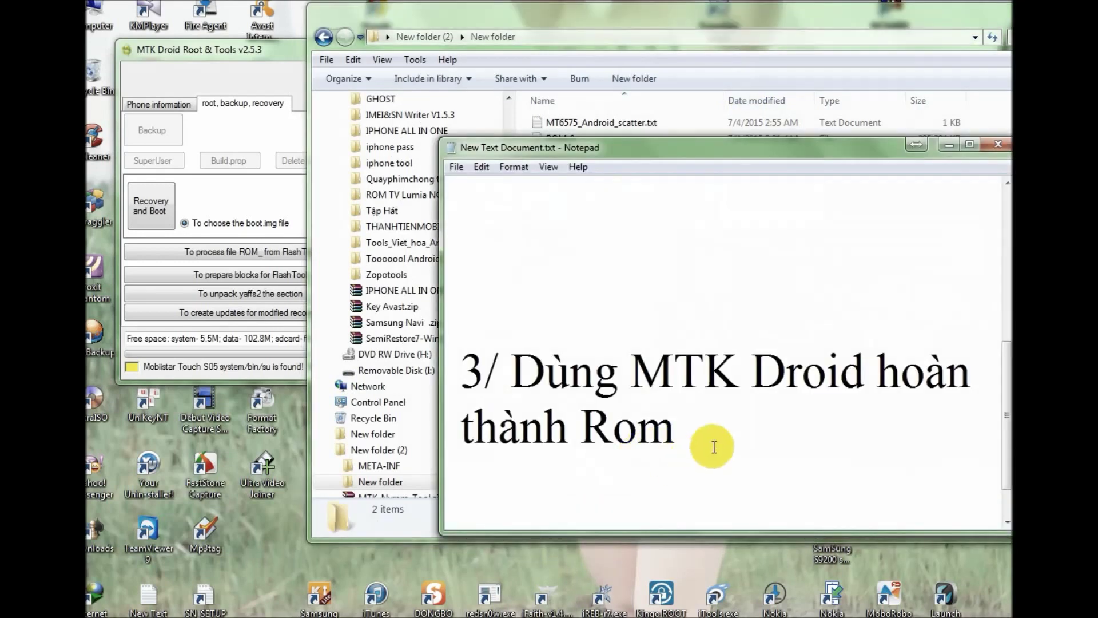
key(Return)
key(Return)
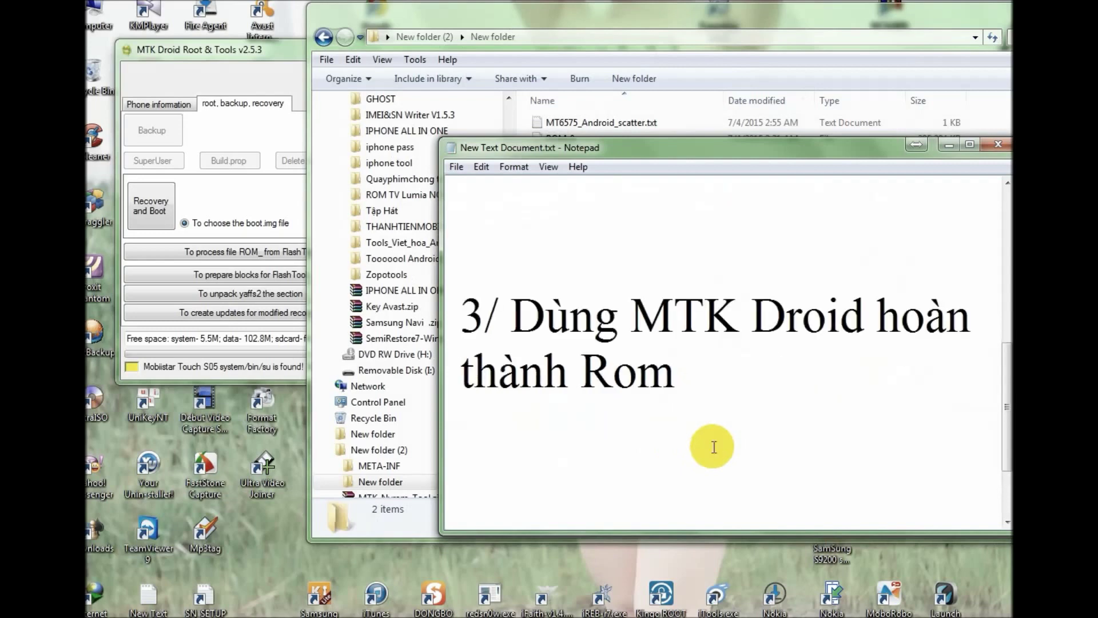
text(Đã x)
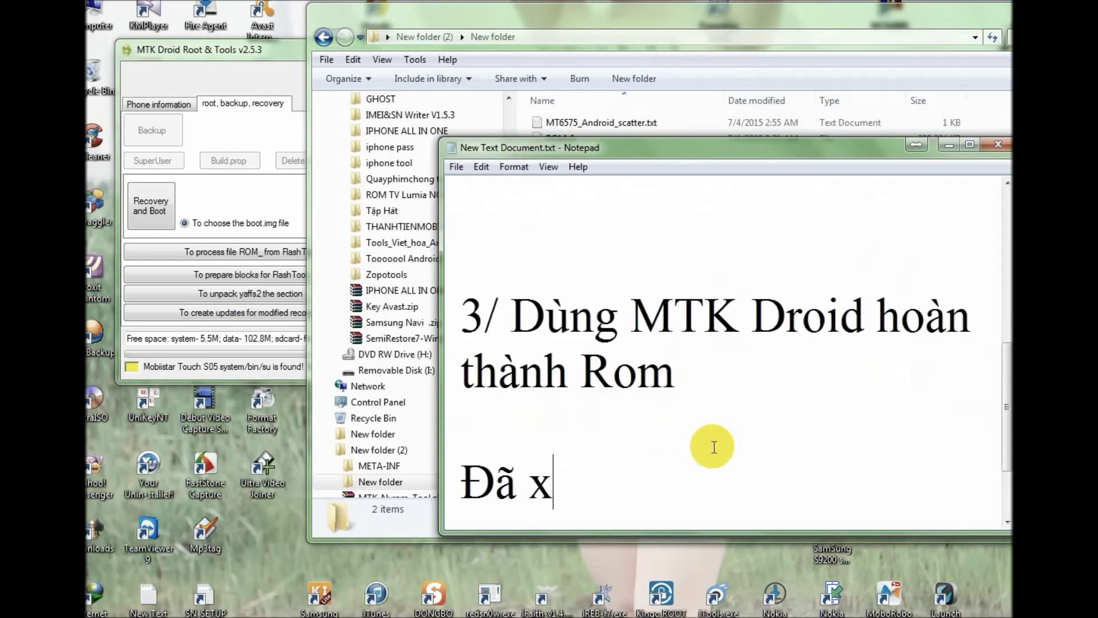
text(ong)
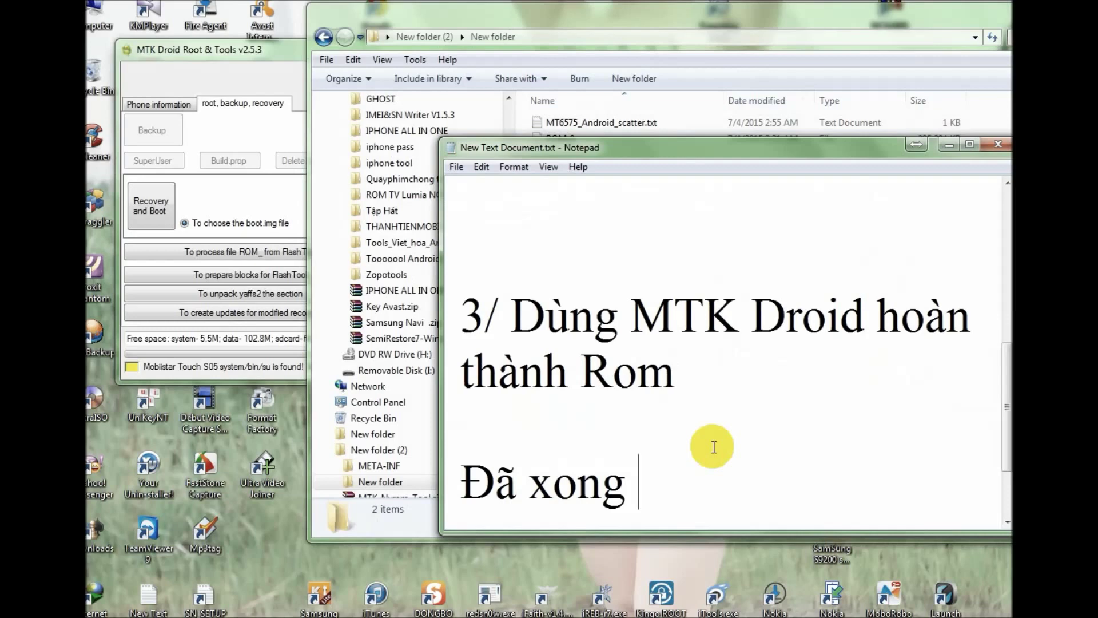
text(, ta vao)
text(f )
text(xem fi)
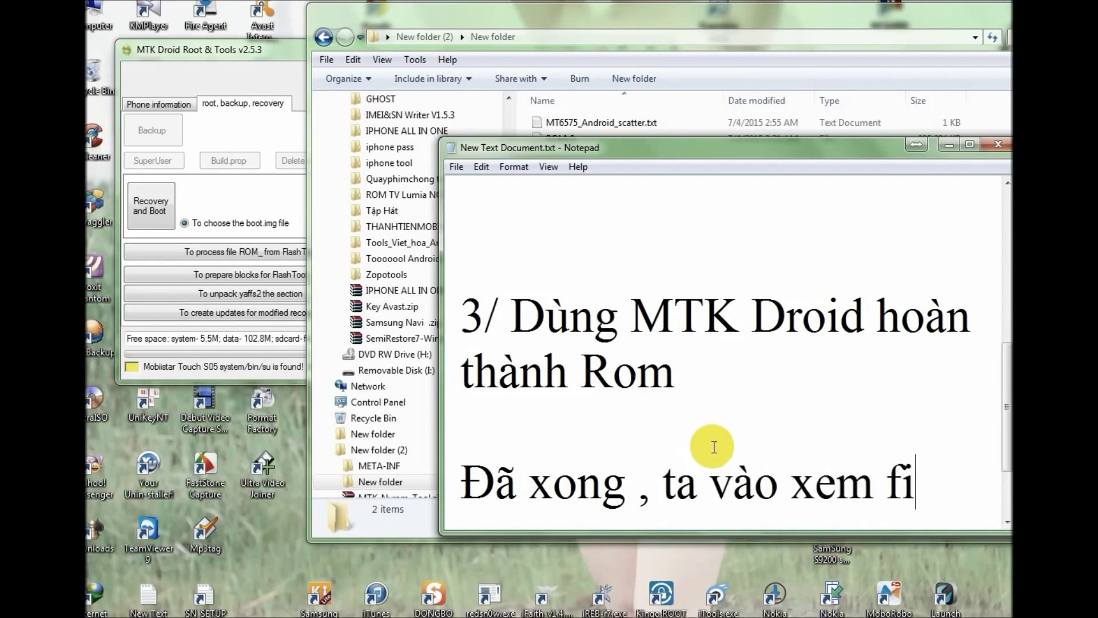
key(BackSpace)
key(BackSpace)
text(Rom)
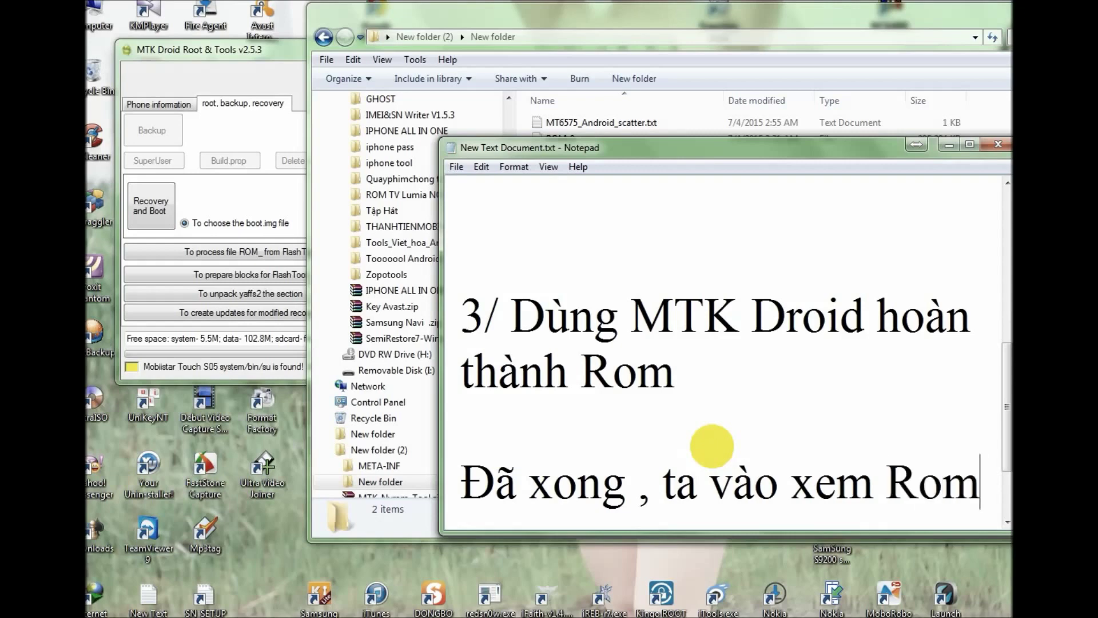
key(Return)
text(đã )
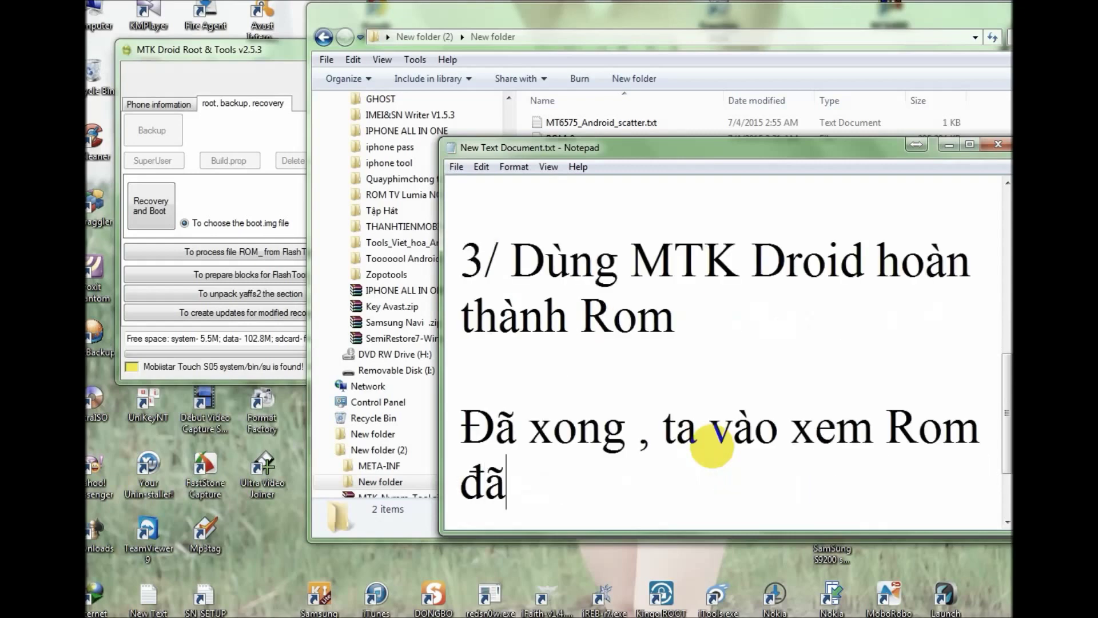
text(bac)
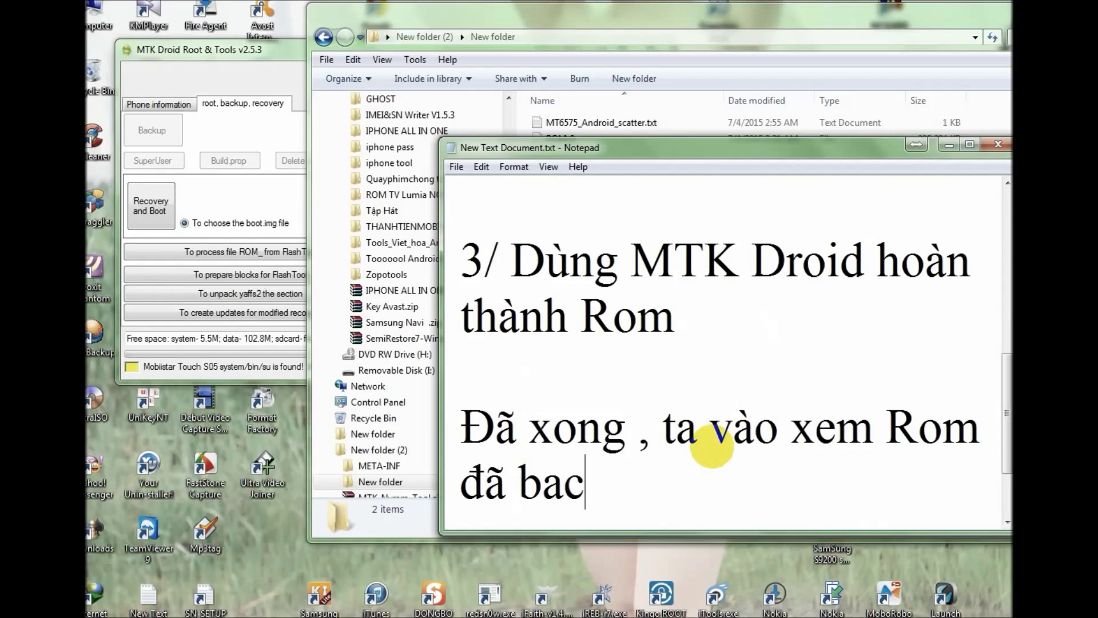
text(kup nhé)
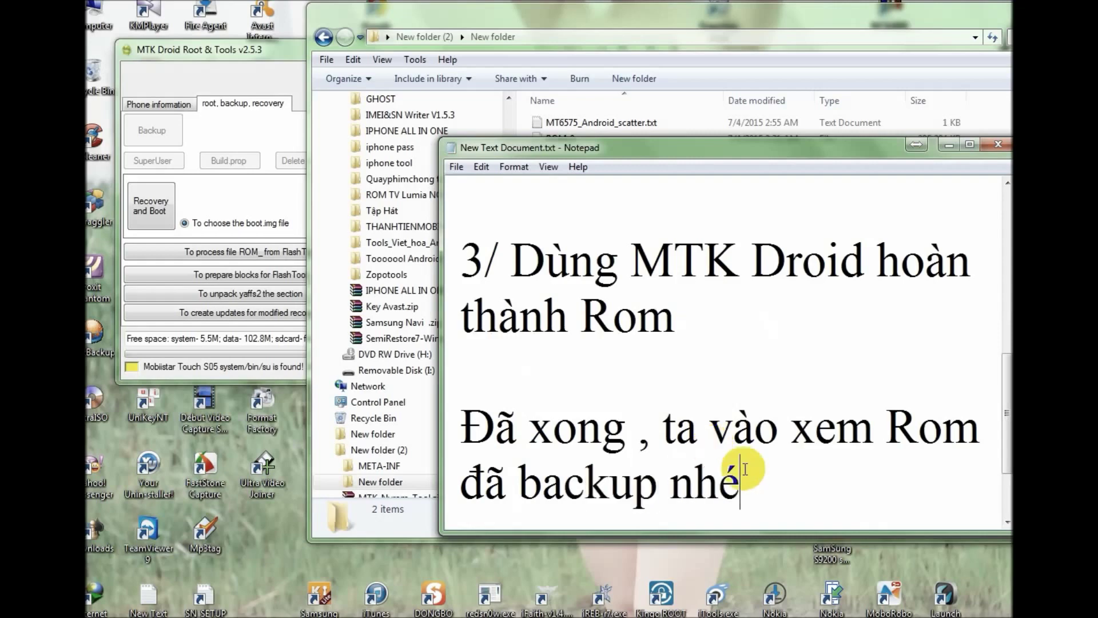
- In File Explorer, open the backups folder inside Tool Imei _ Flash\imei from the SP_Flash_Tool_v3.1224.01 window
click(715, 24)
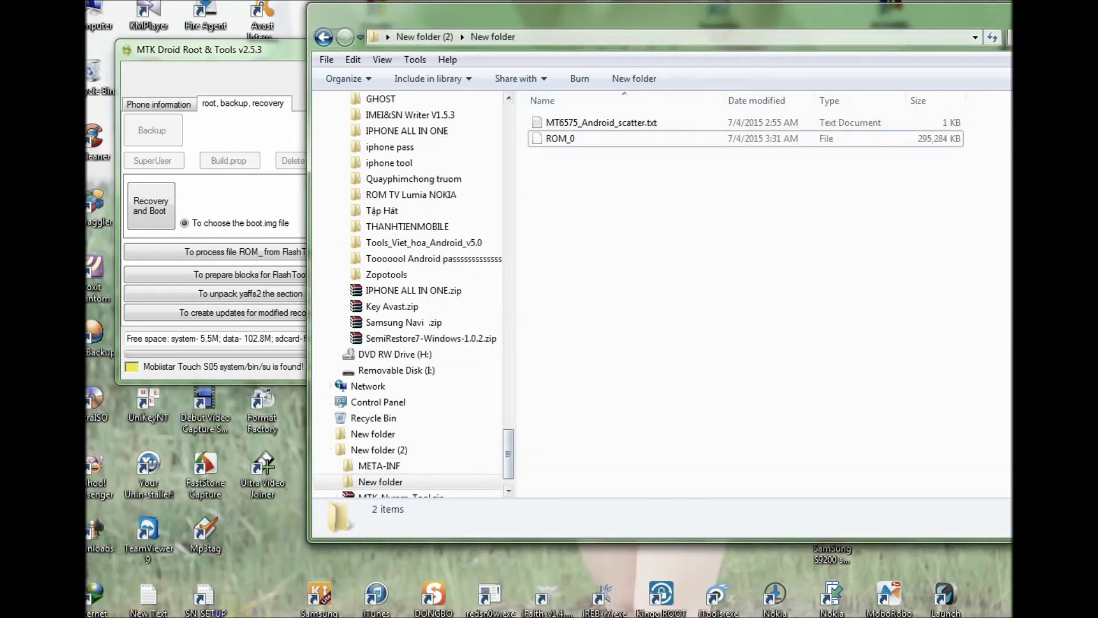
mouse_move(332, 615)
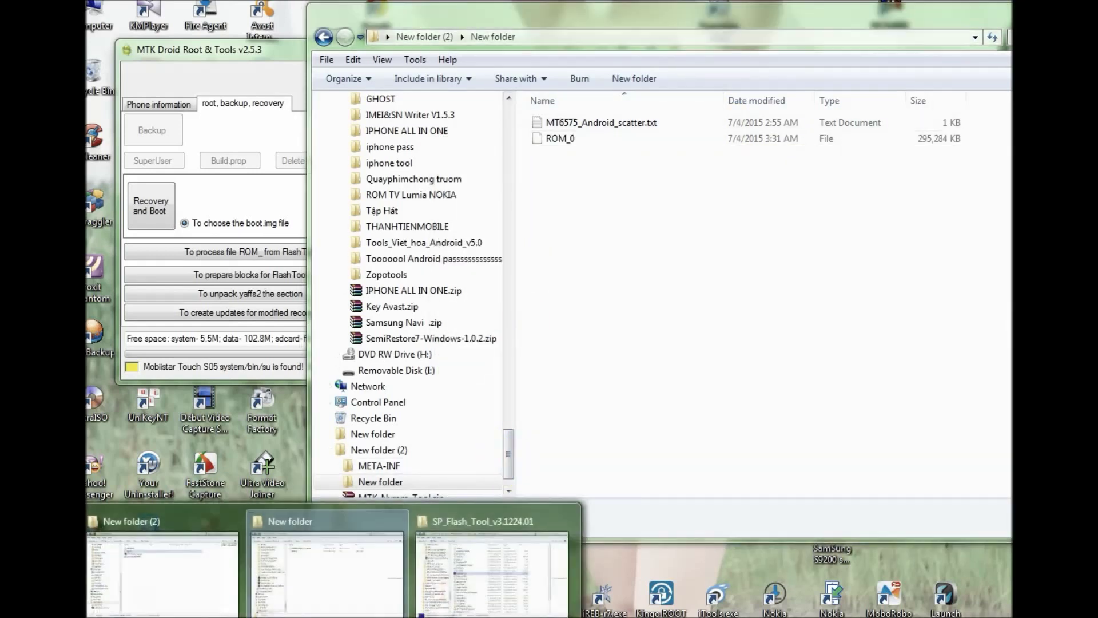
click(490, 572)
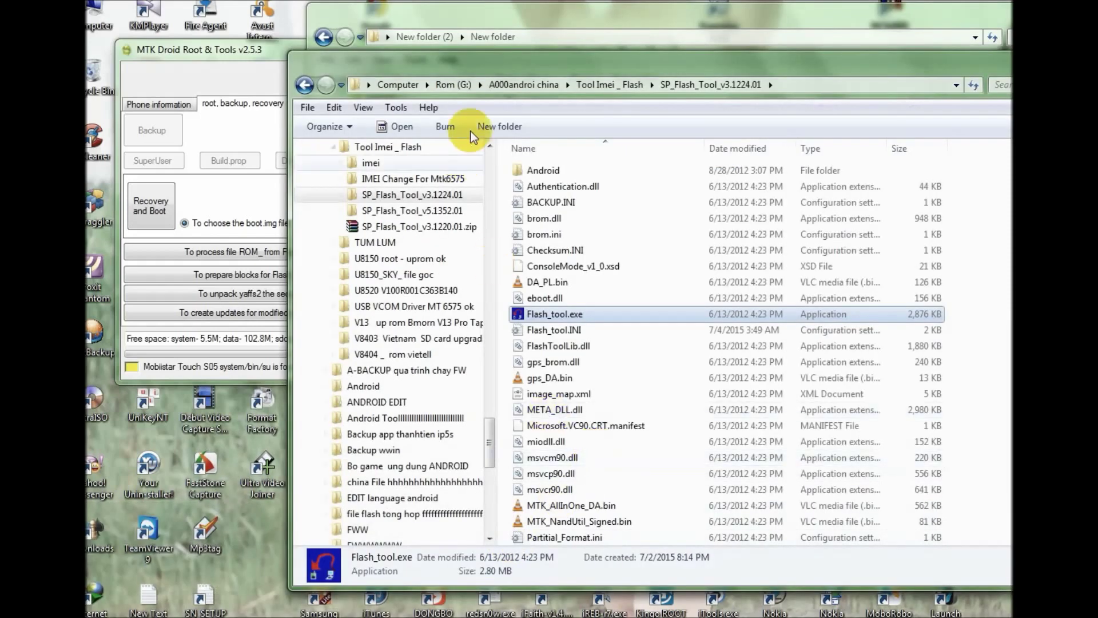
click(613, 87)
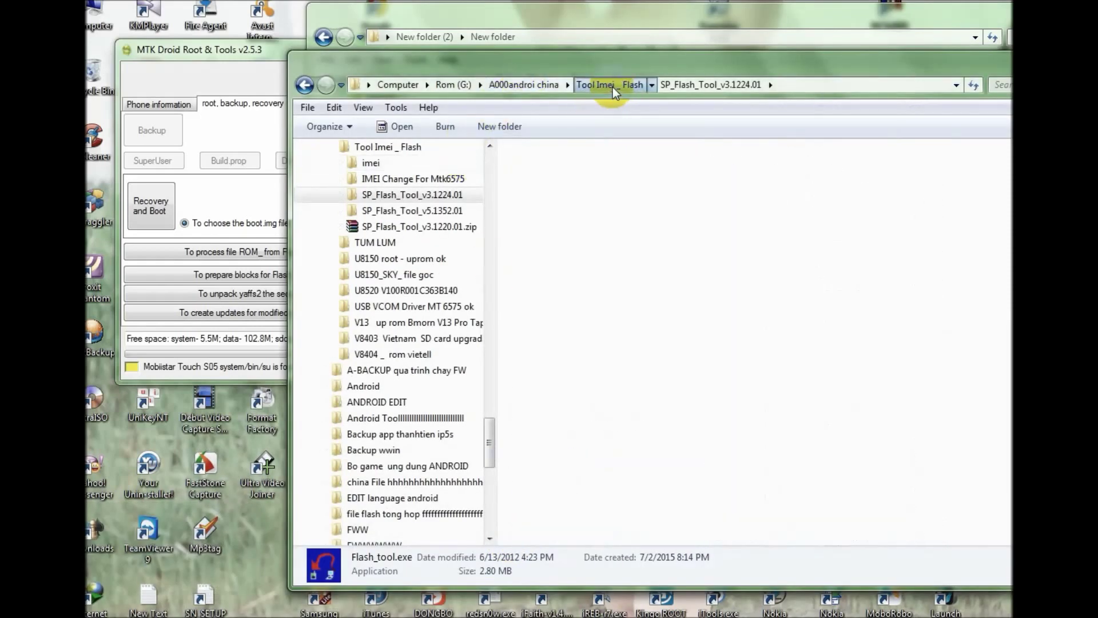
double_click(533, 170)
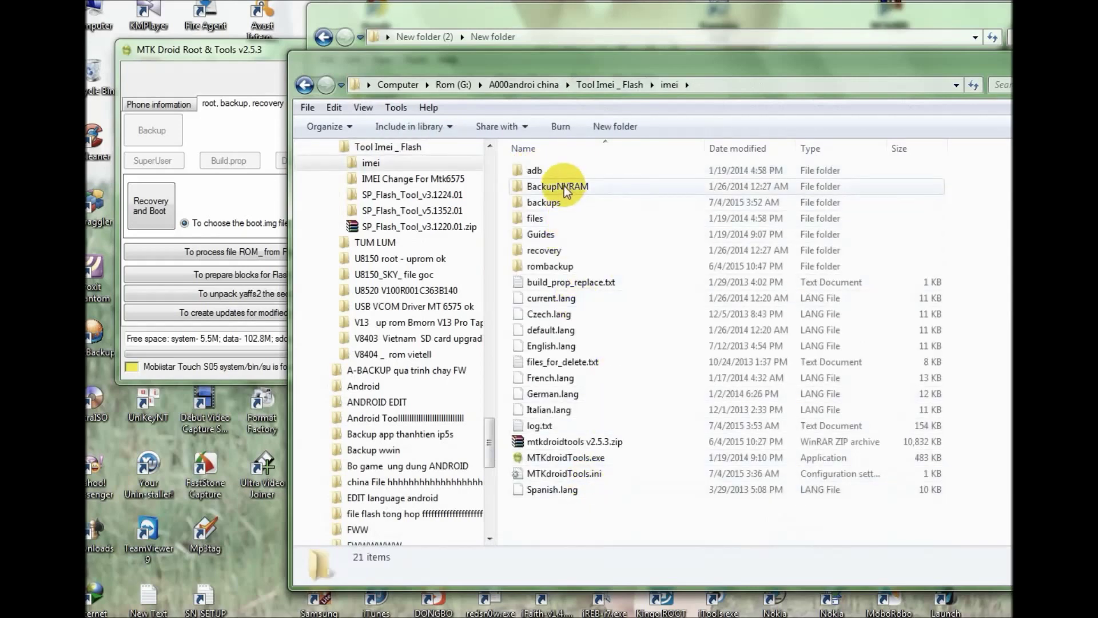
double_click(555, 216)
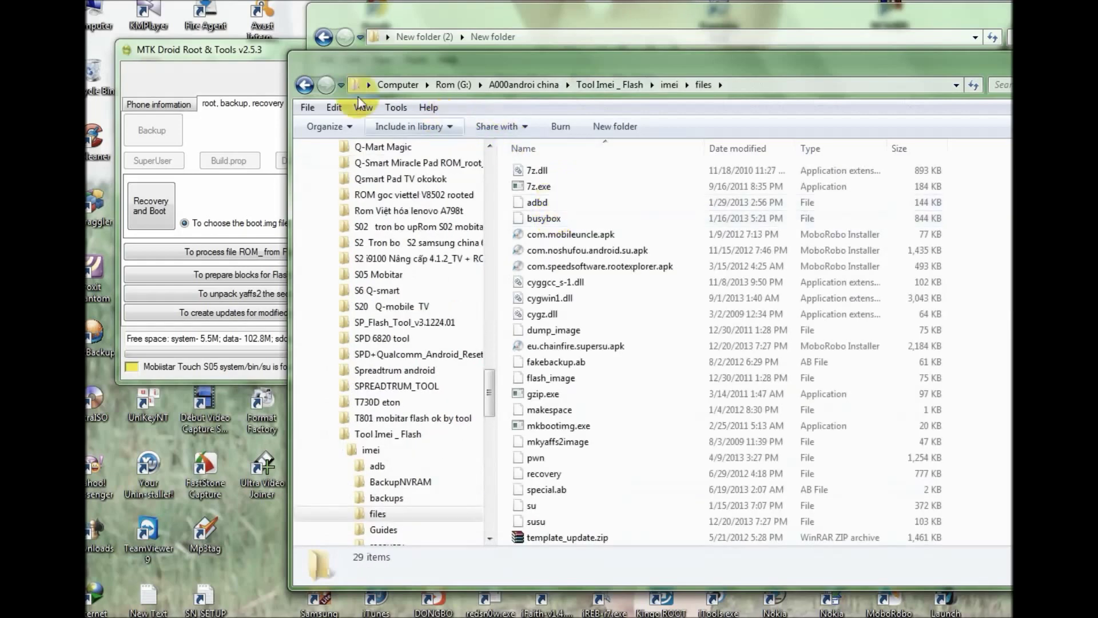
click(305, 85)
double_click(571, 204)
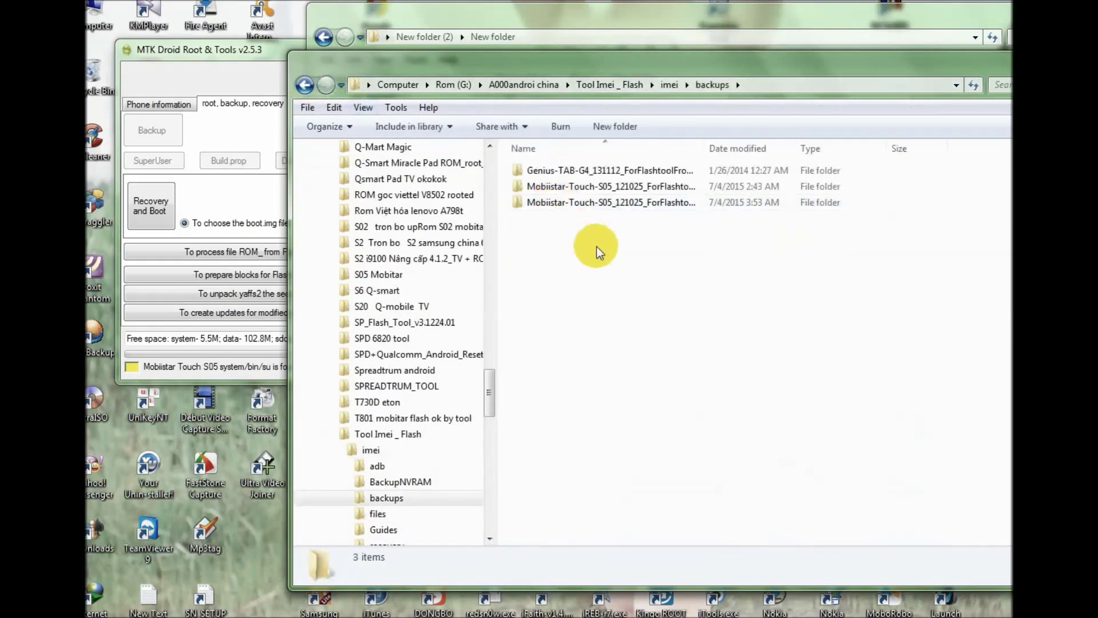
drag(705, 149, 866, 152)
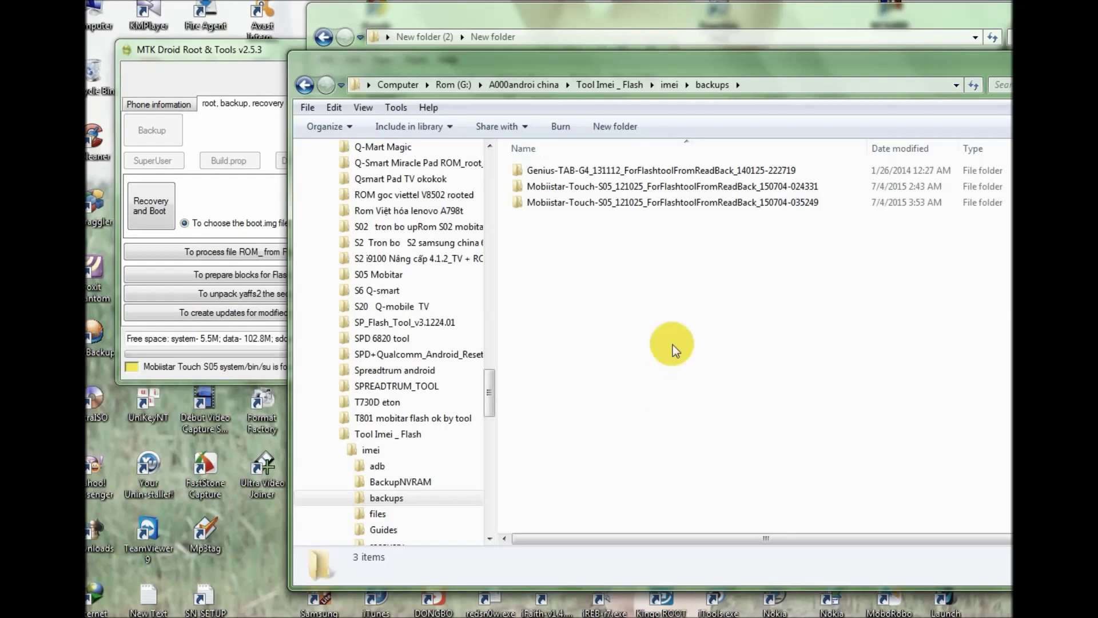
double_click(689, 201)
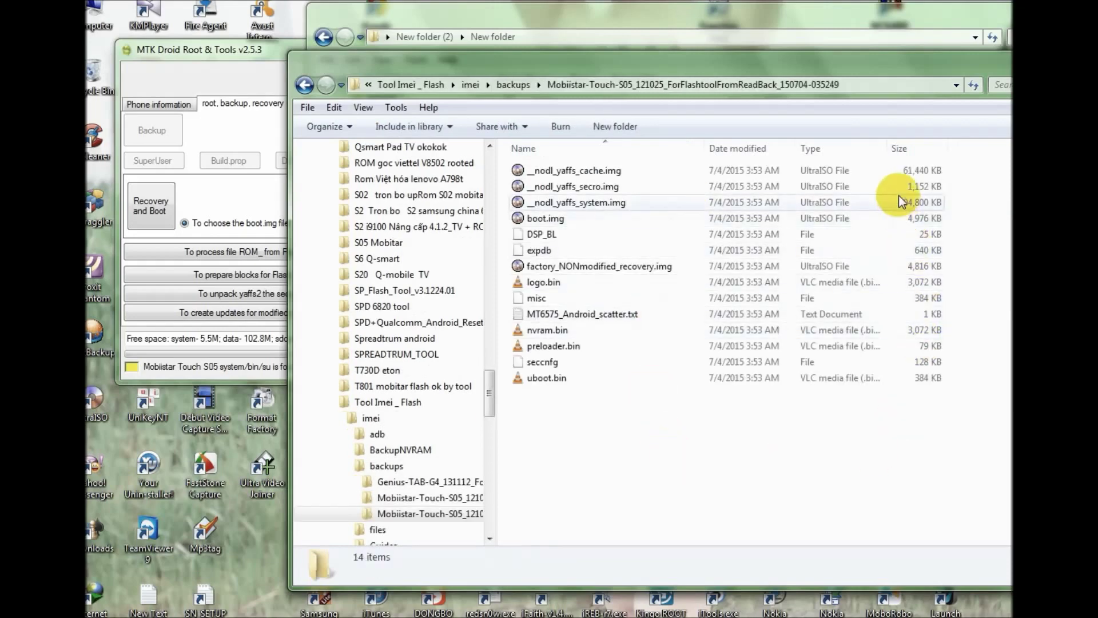
drag(900, 450, 499, 157)
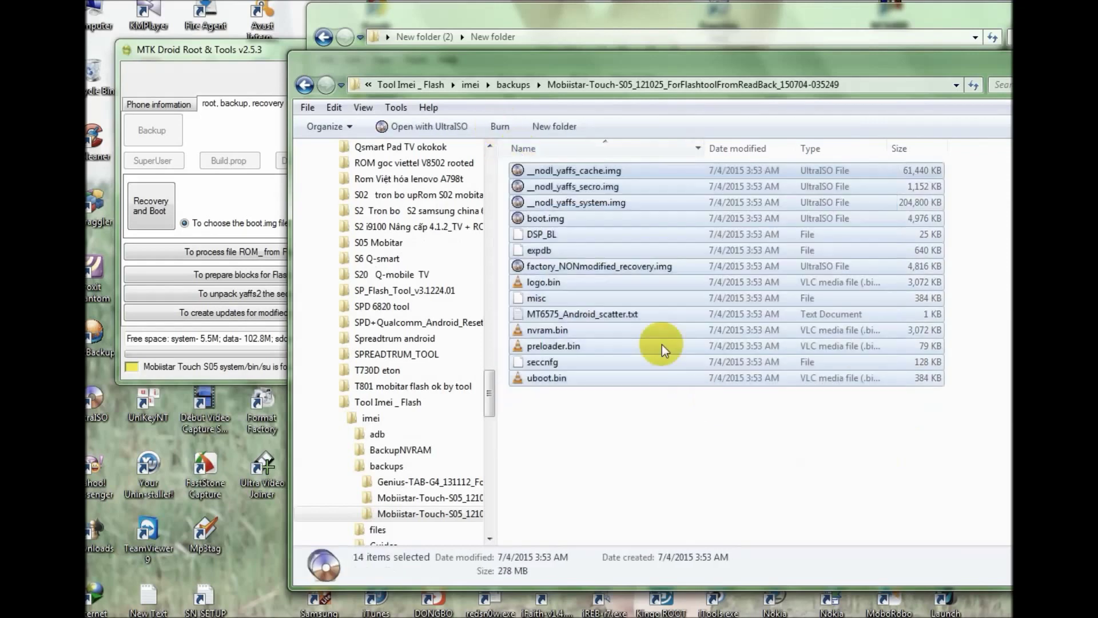
click(702, 464)
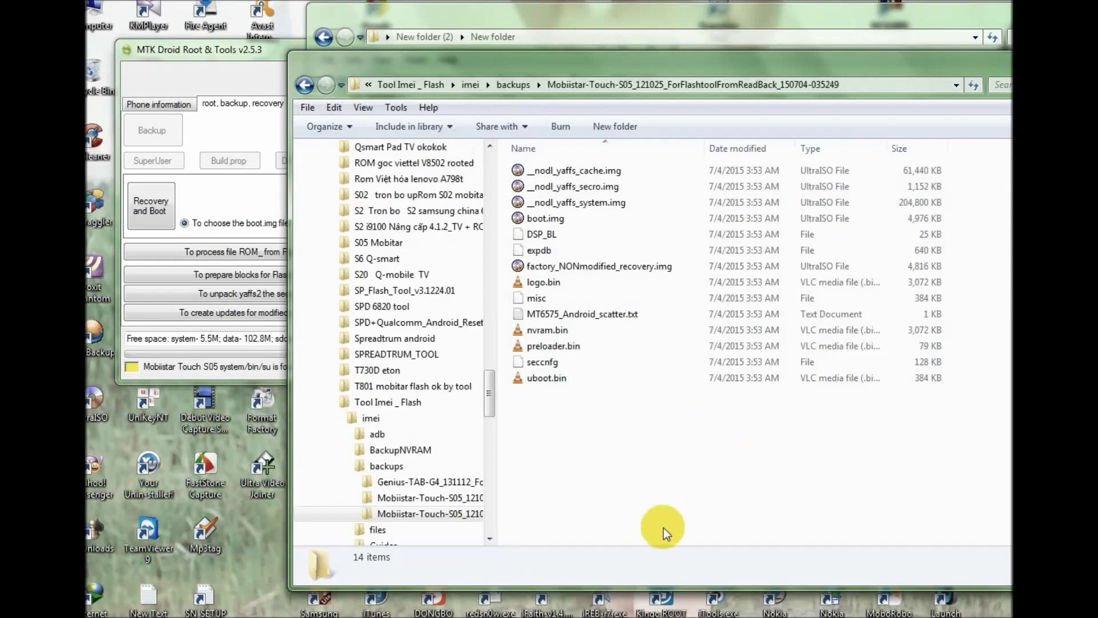
- In Notepad, replace the step 3 heading and the note below it with "OK , chúc các bạn thành công"
key(alt+Tab)
drag(760, 498, 440, 263)
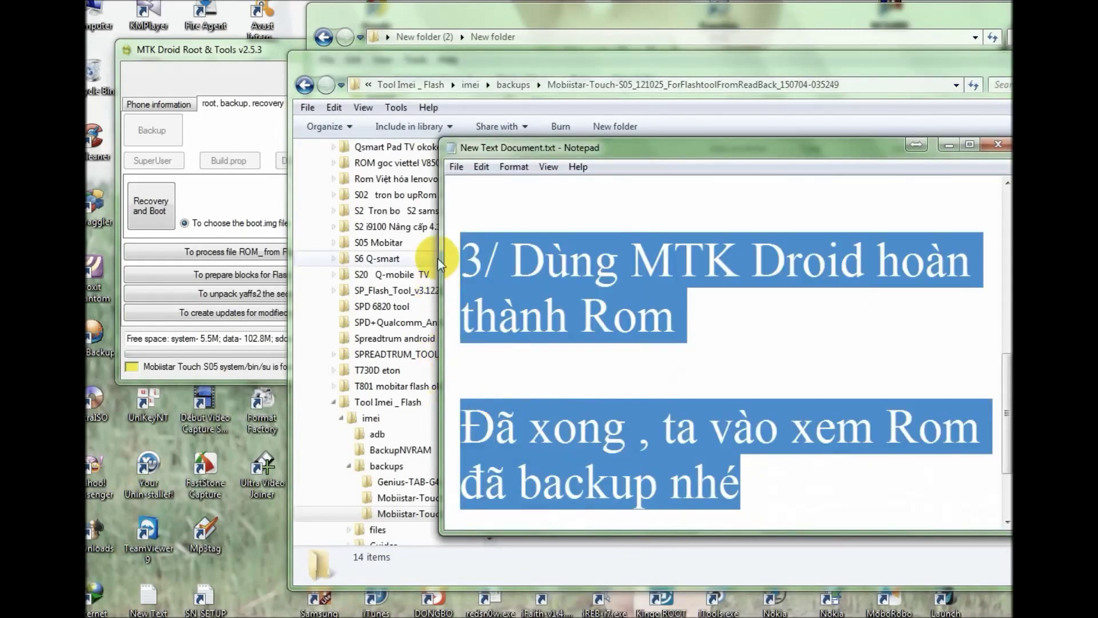
text(O)
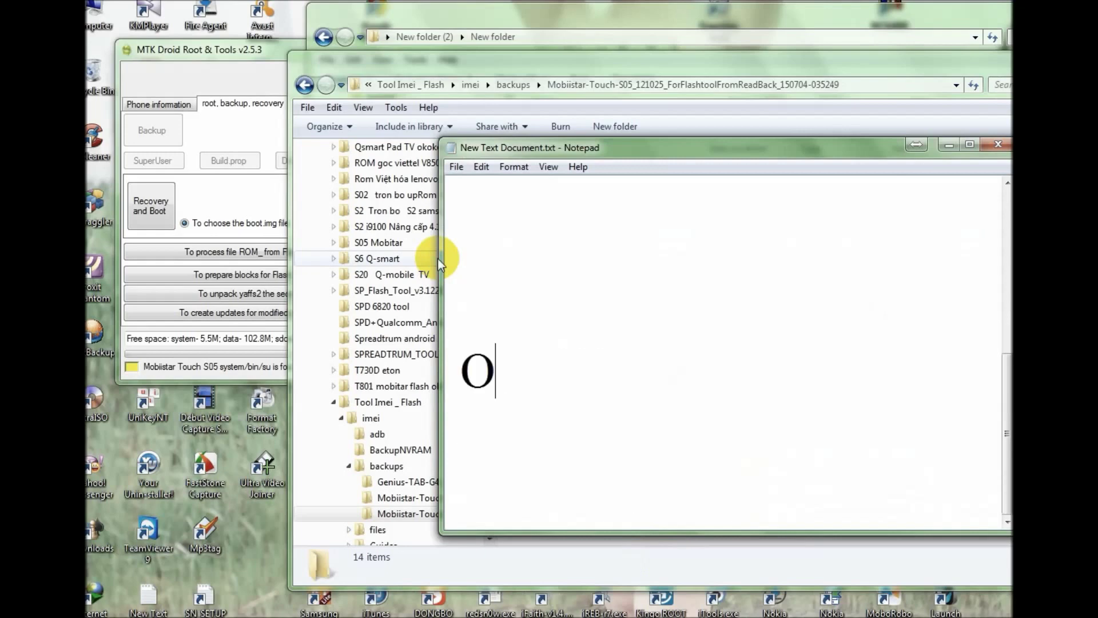
text(K , chuc)
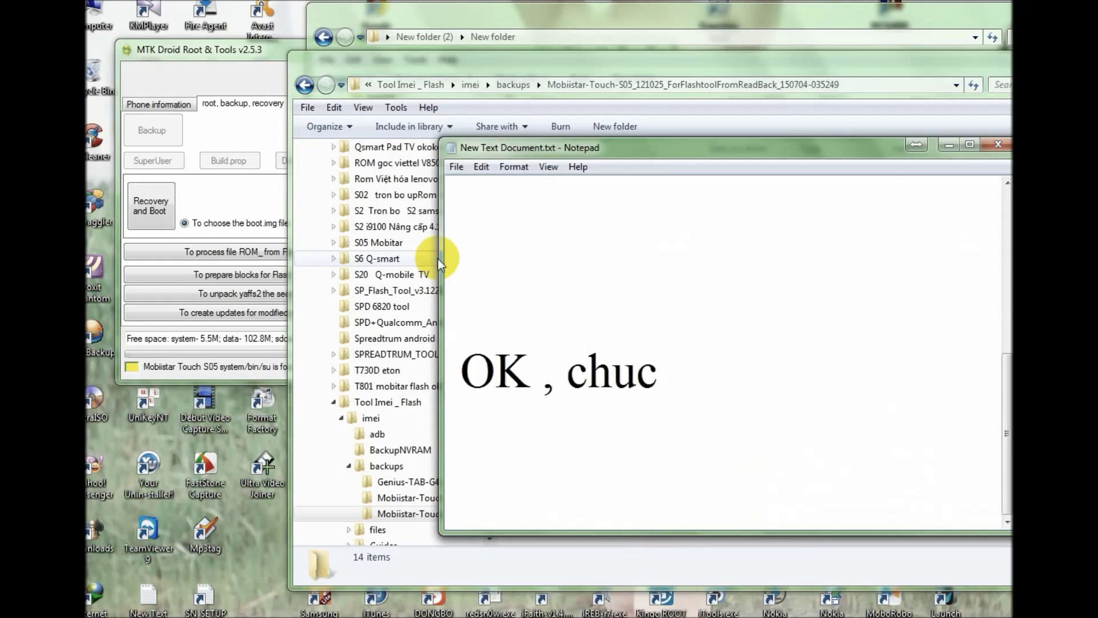
text( cacs )
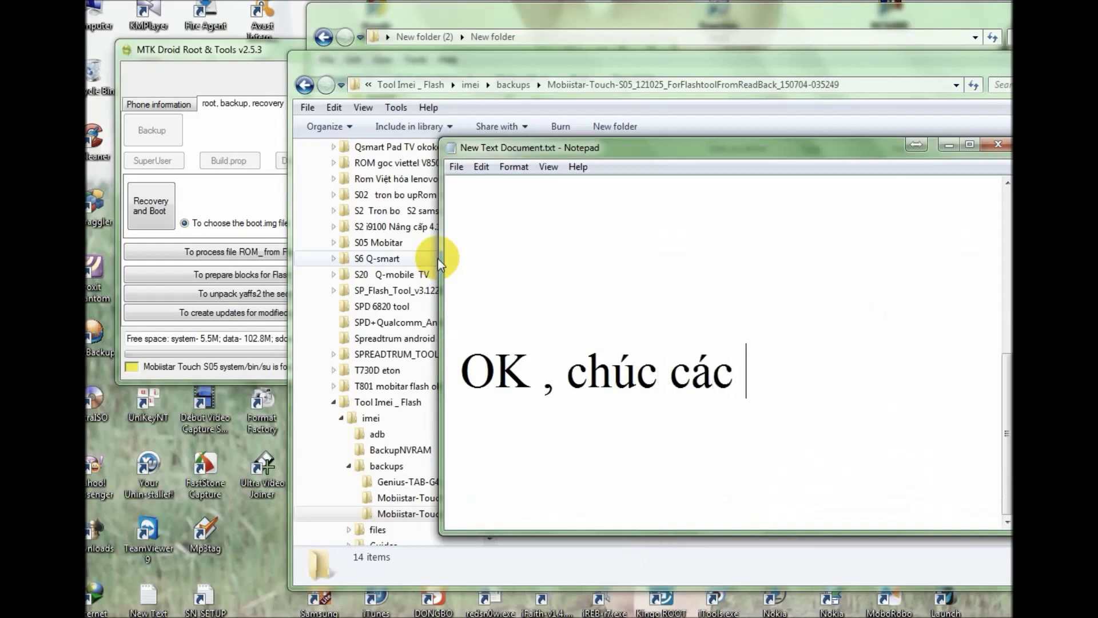
text(banj than)
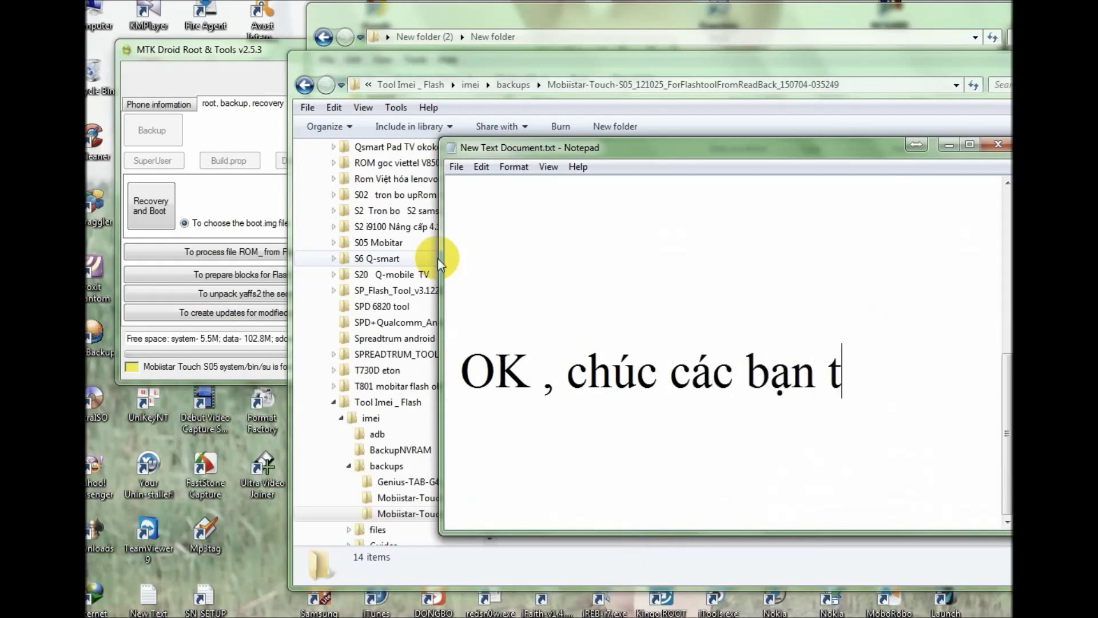
text(hf coong)
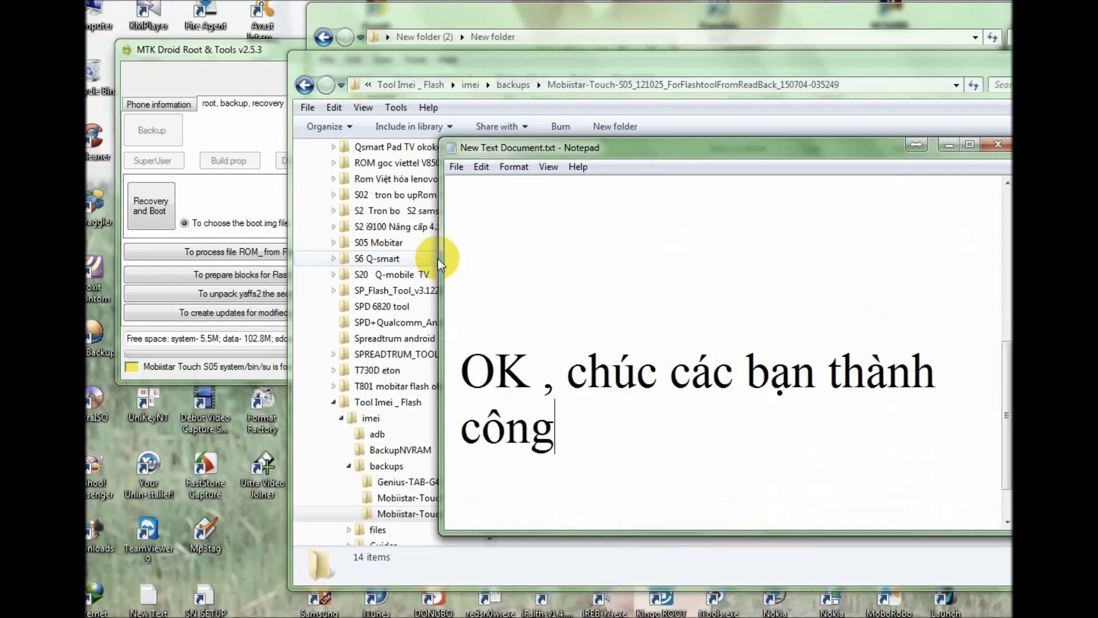